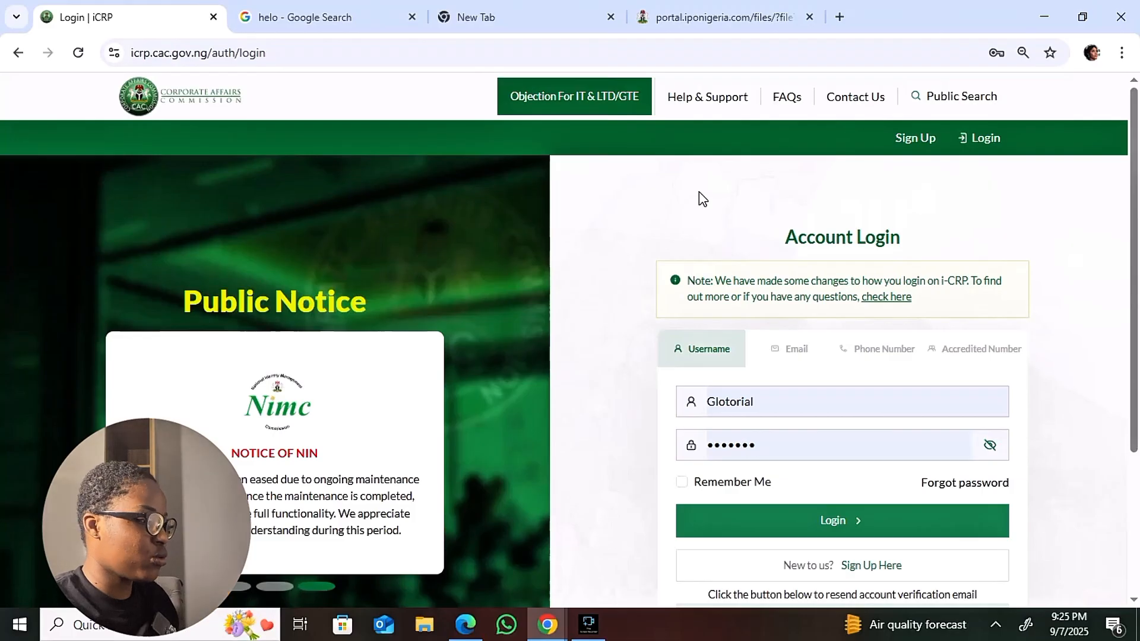
Close the iponigeria portal tab, the empty new tab and the old Google search tab
click(808, 17)
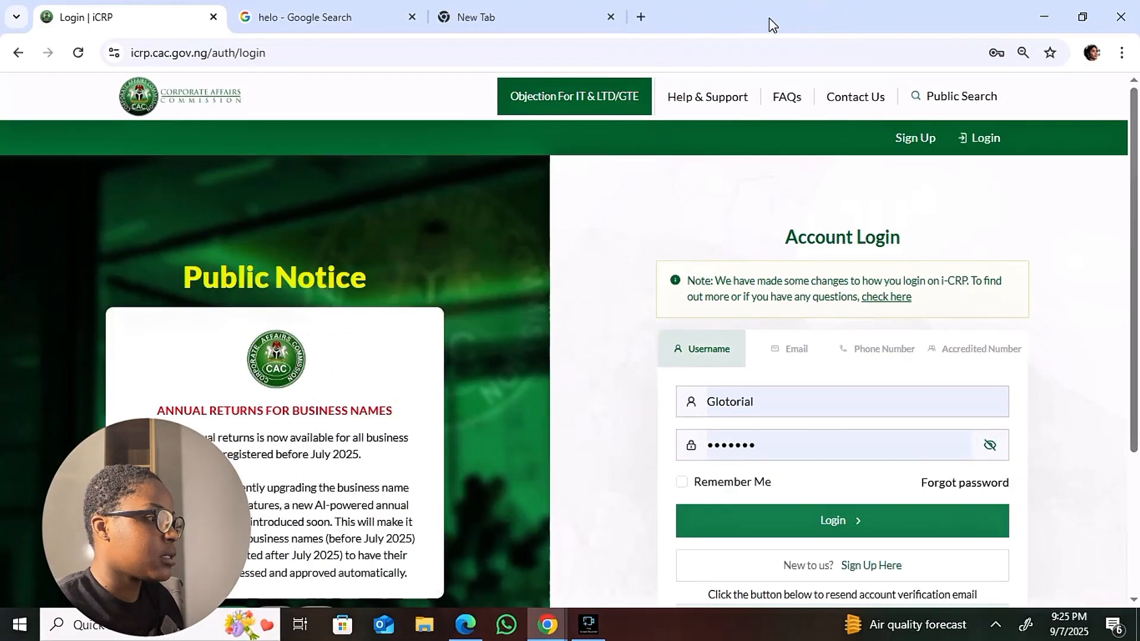
click(606, 19)
click(411, 17)
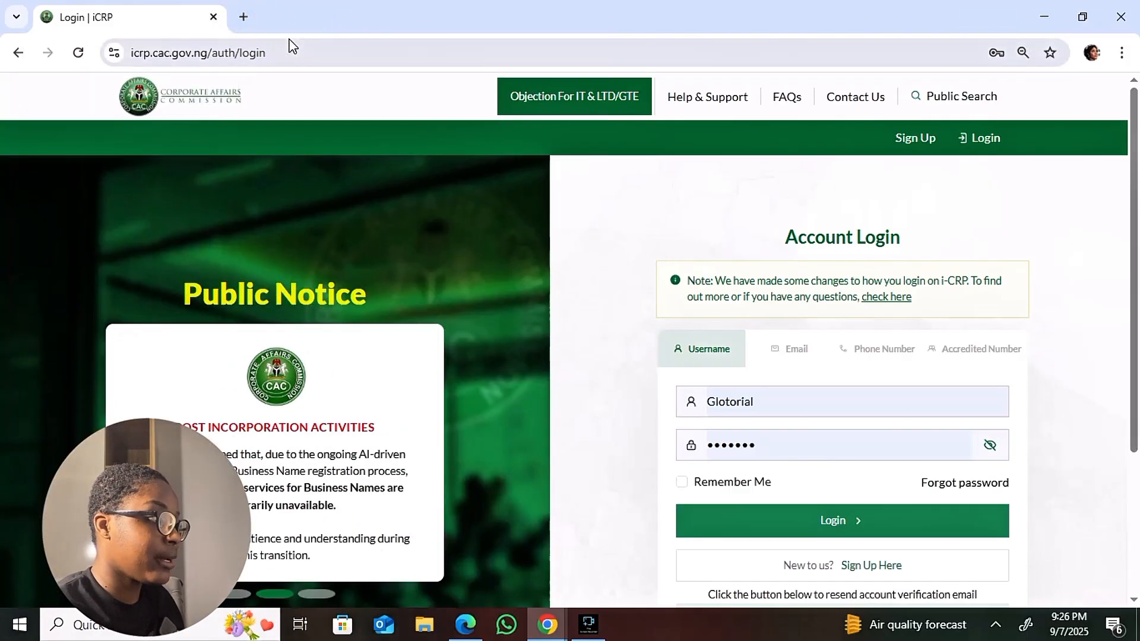
In a new tab, rerun the 'cac login' search and open the CAC iCRP login page
click(243, 18)
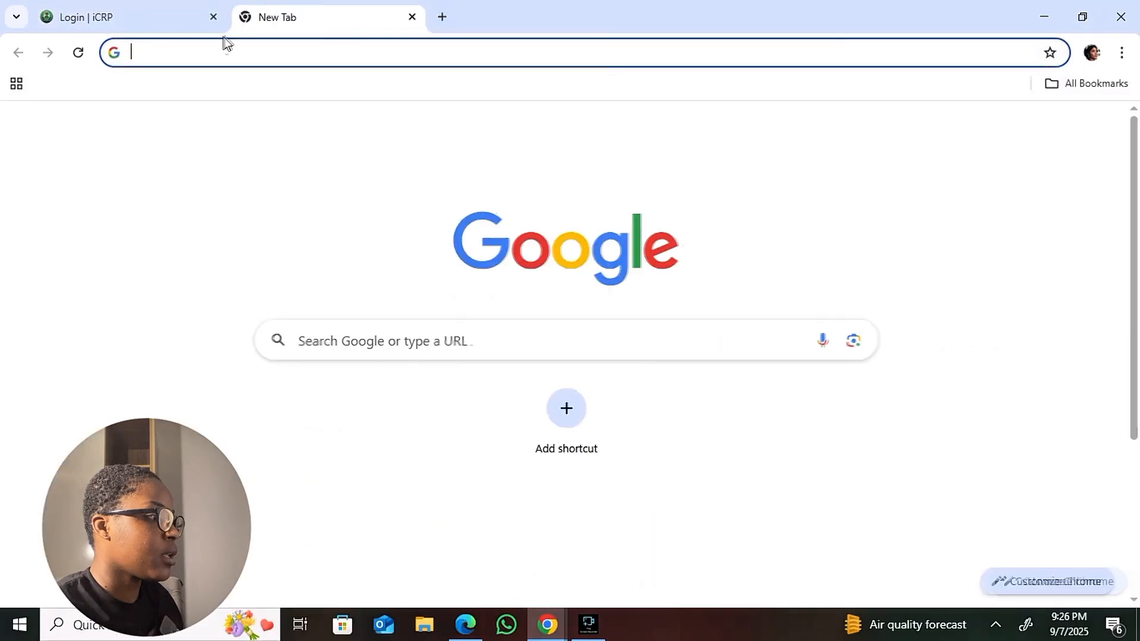
click(218, 43)
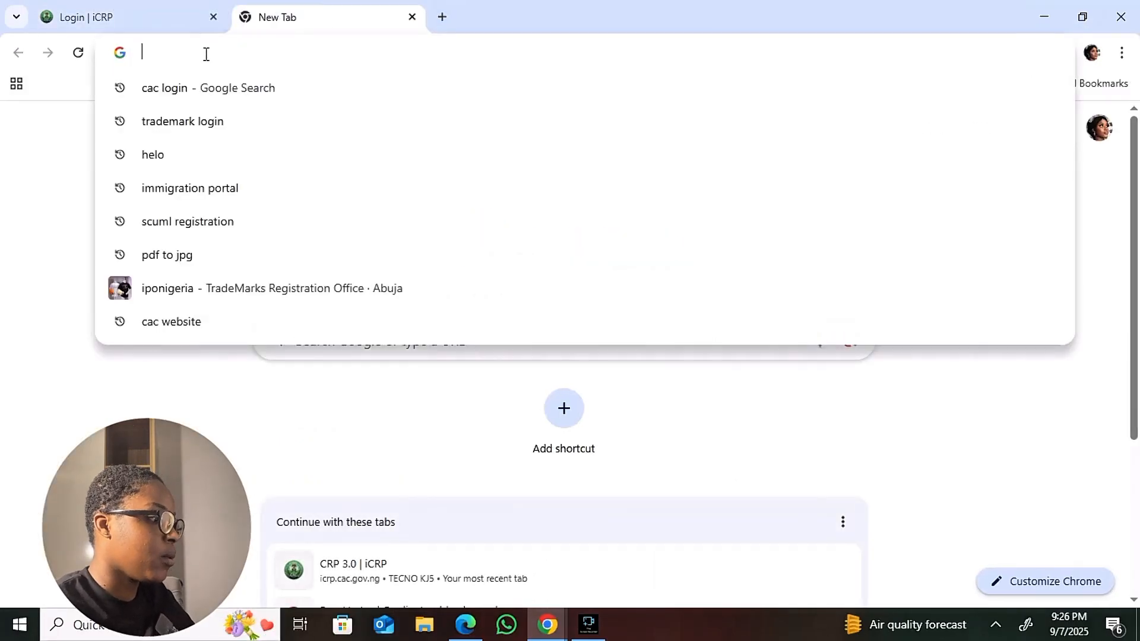
click(190, 89)
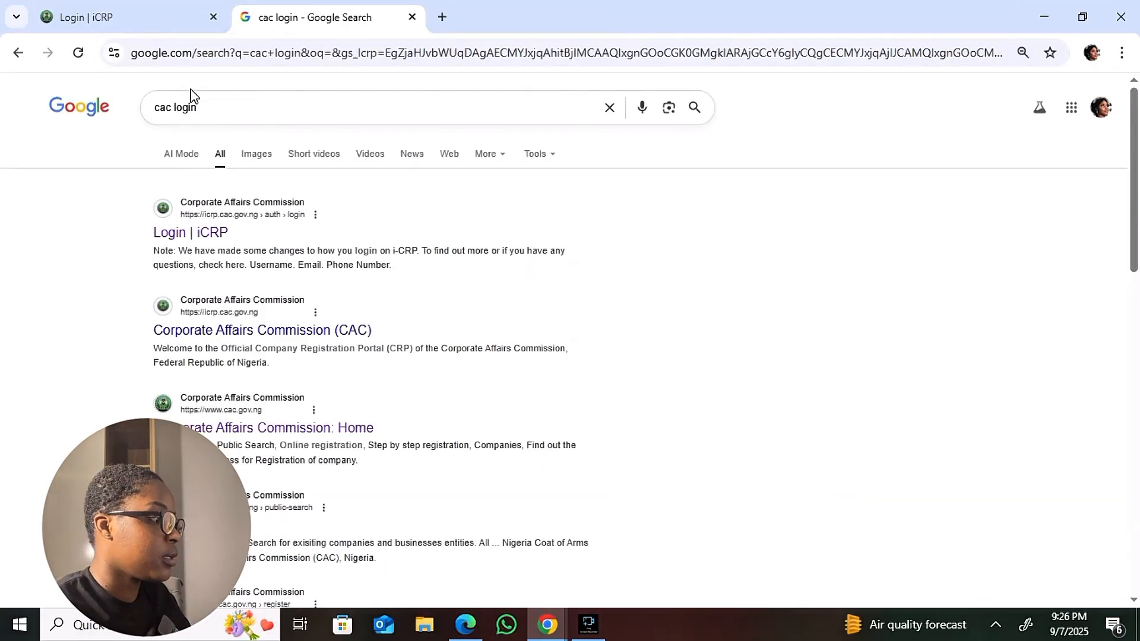
click(177, 233)
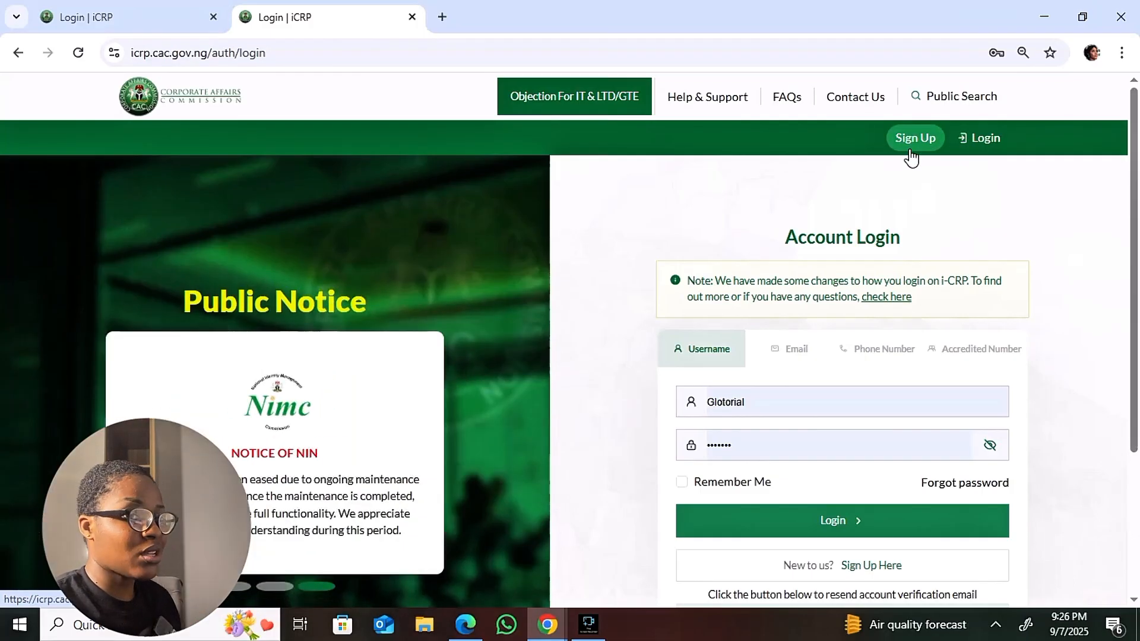
From Sign Up, choose the Accredited Agent account type and continue to its creation form
click(910, 153)
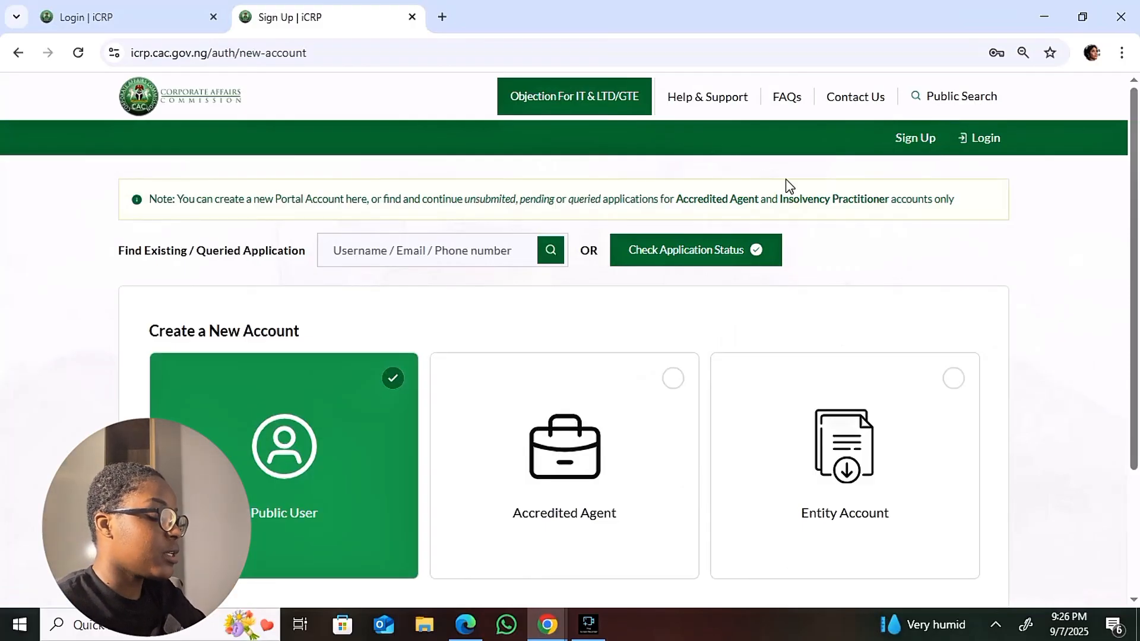
scroll(787, 184, down, 3)
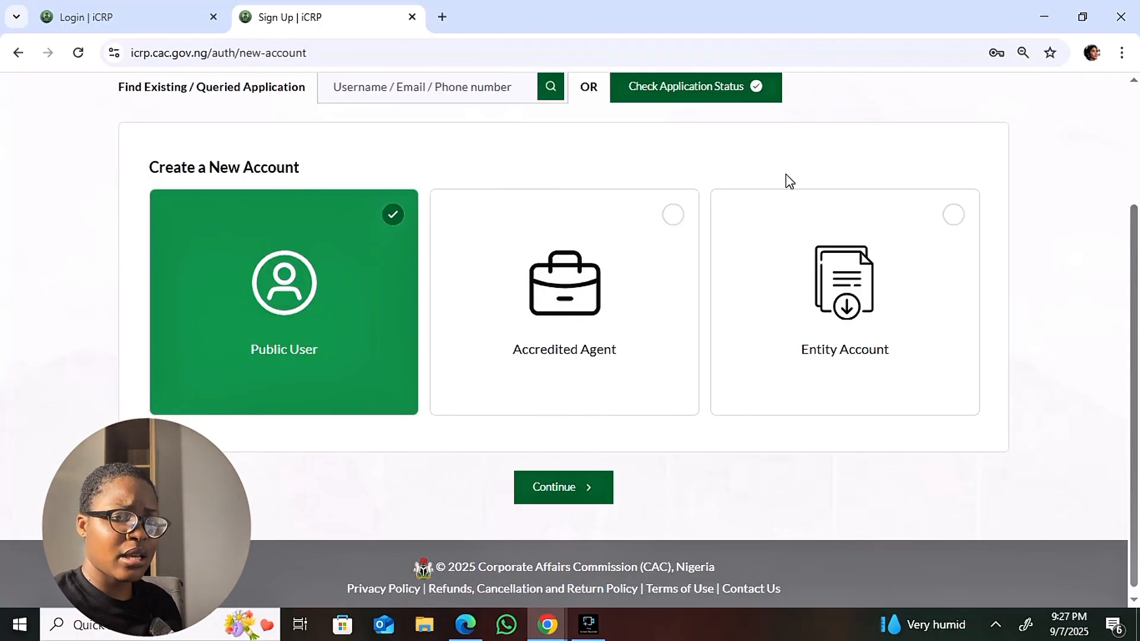
mouse_move(314, 291)
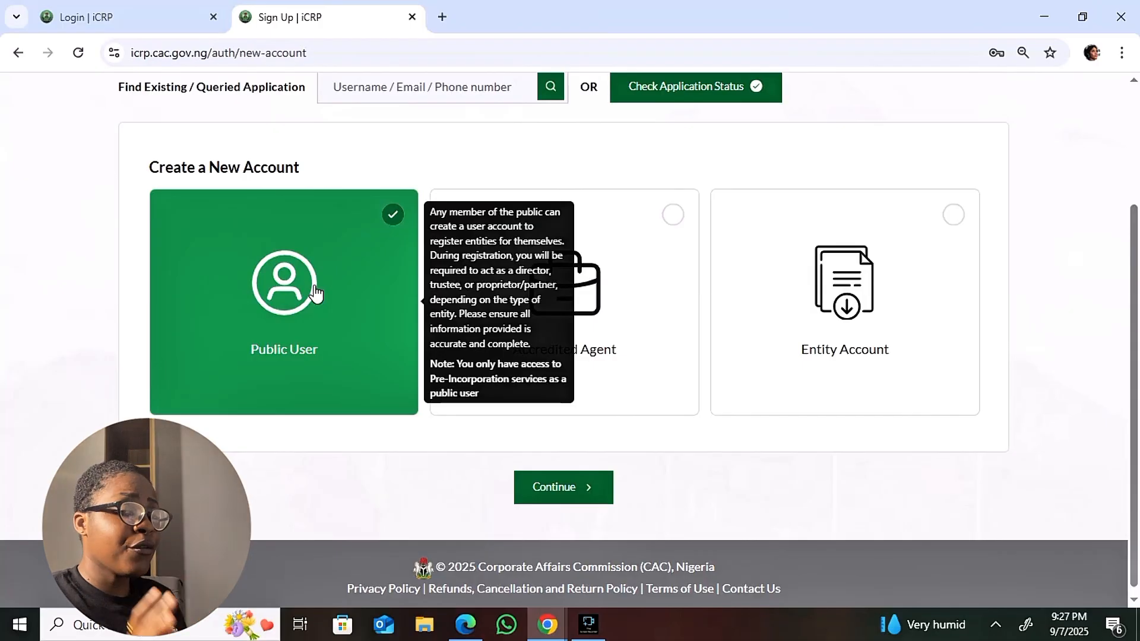
mouse_move(496, 285)
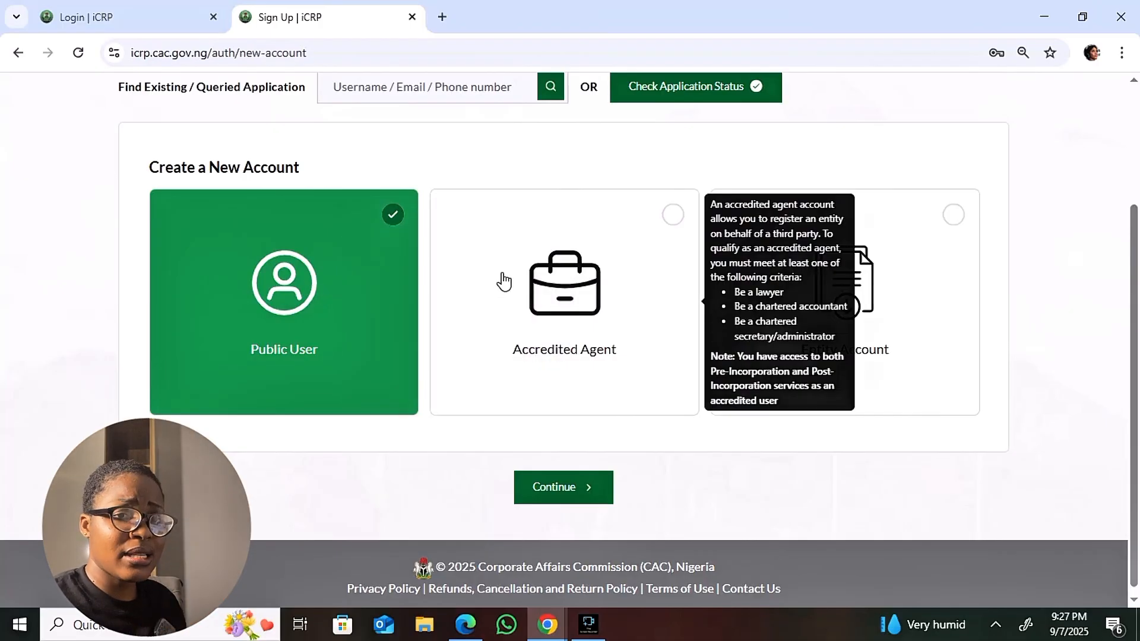
click(549, 283)
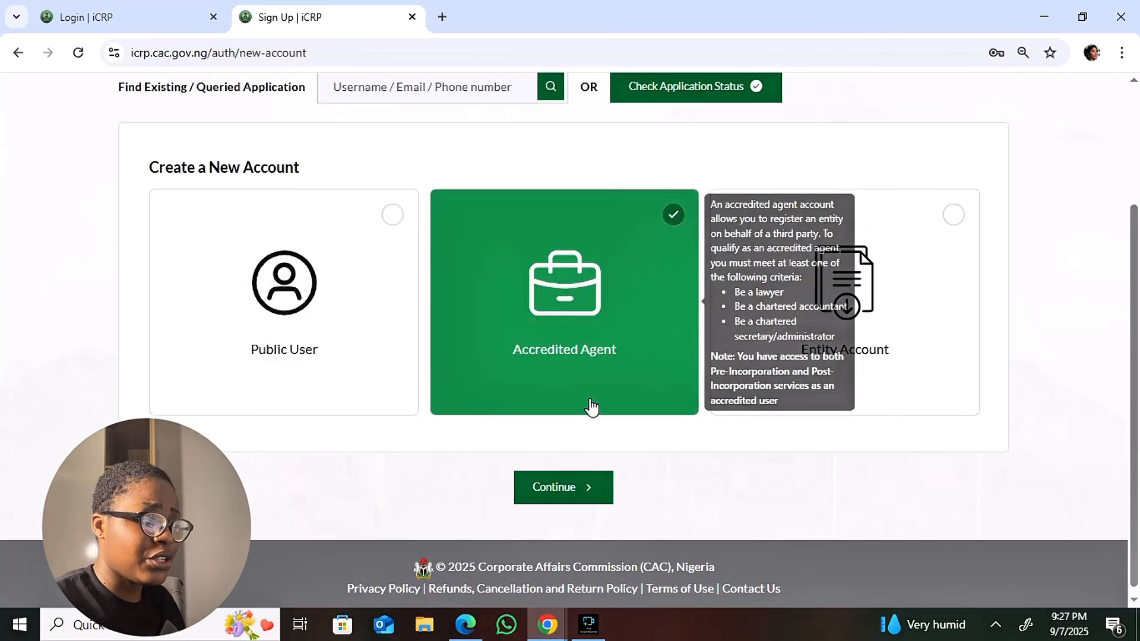
click(569, 486)
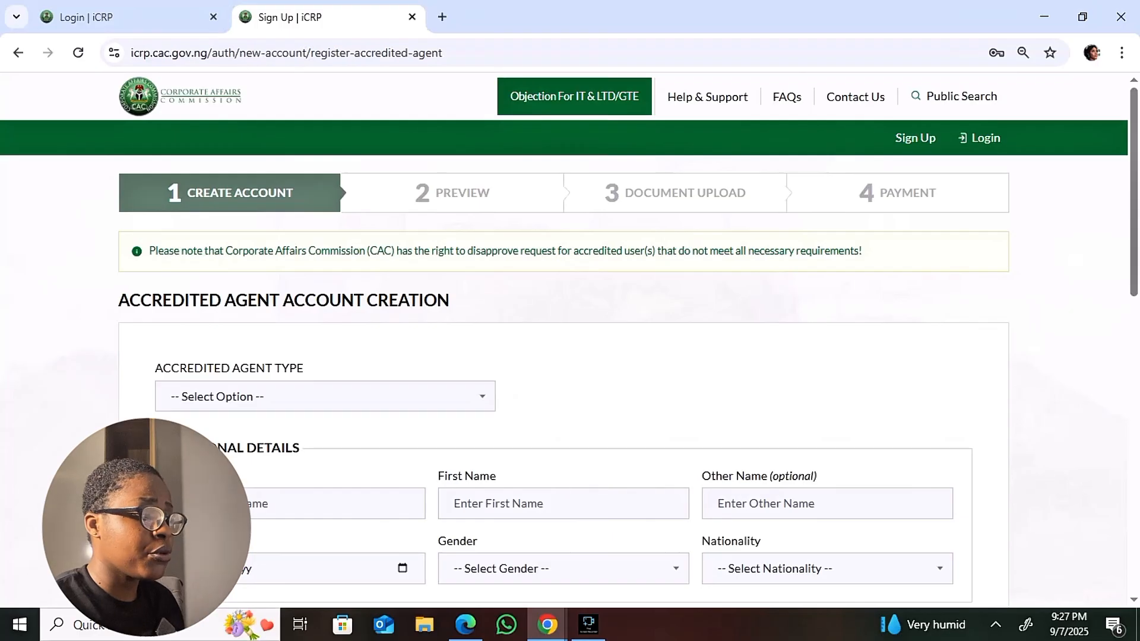
Glance at the Accredited Agent Type list, then go back and pick Entity Account instead
scroll(568, 484, down, 10)
scroll(568, 484, up, 10)
scroll(453, 287, down, 2)
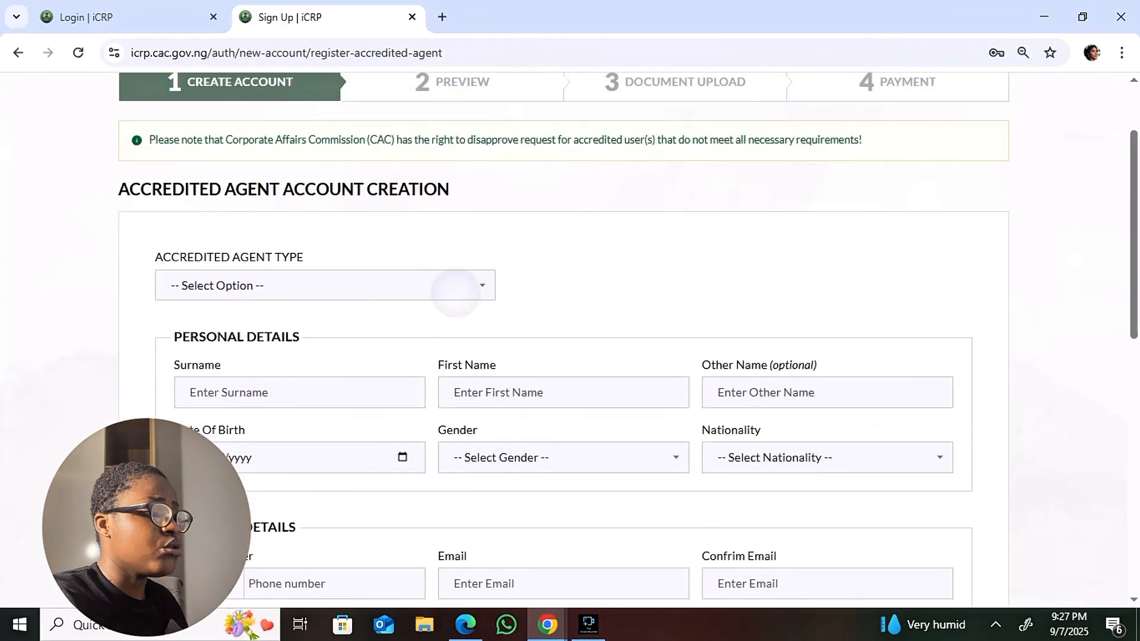
click(453, 286)
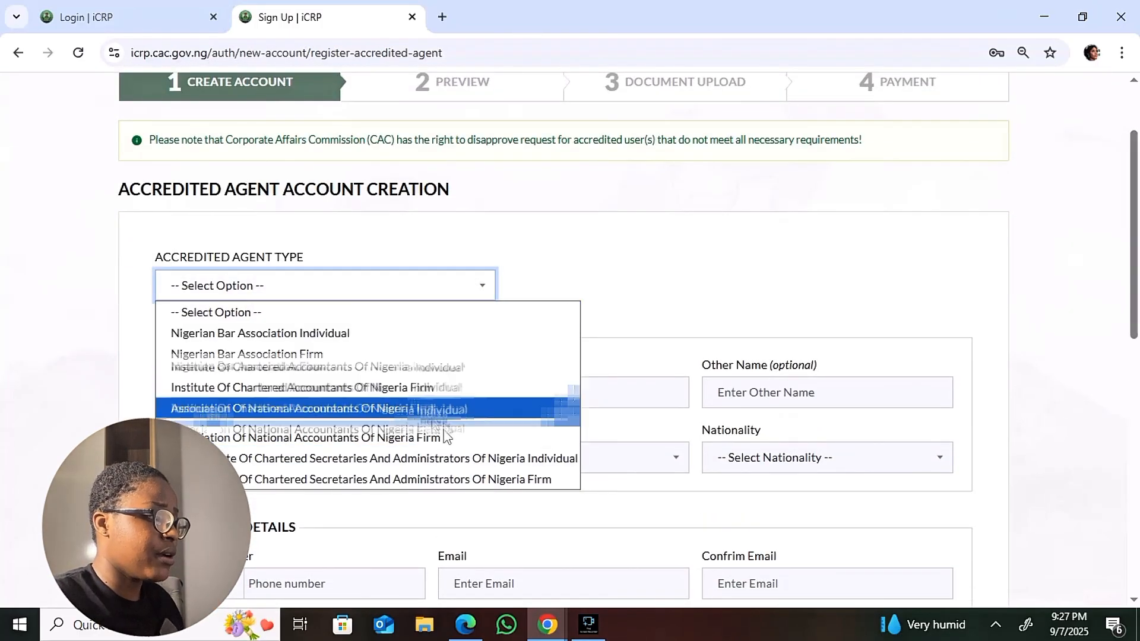
click(804, 219)
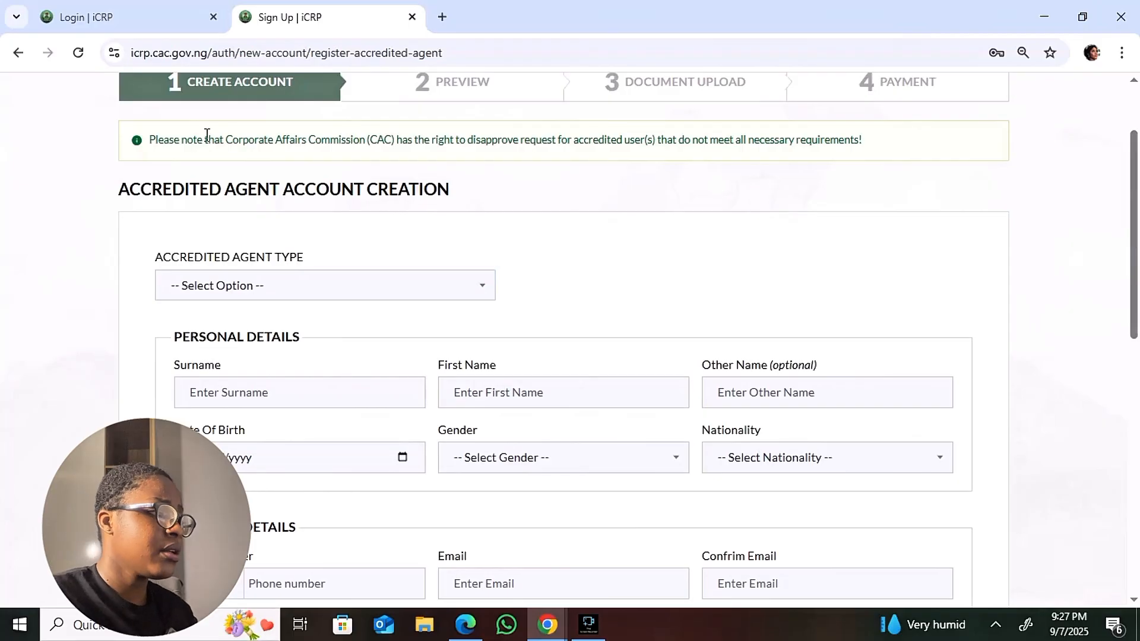
click(16, 54)
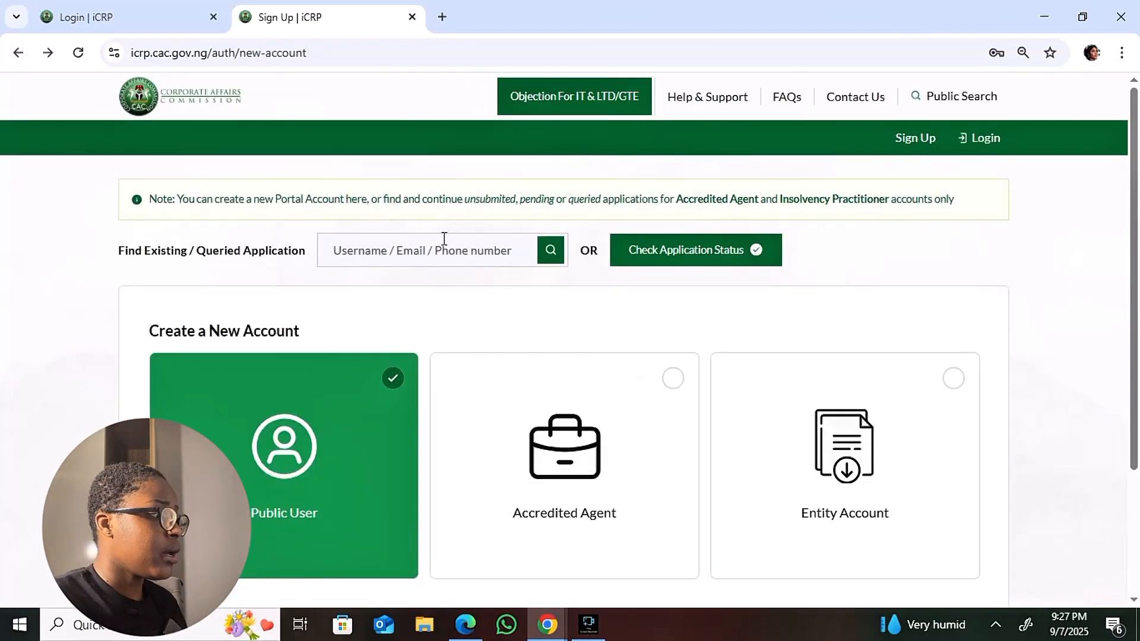
scroll(542, 310, down, 3)
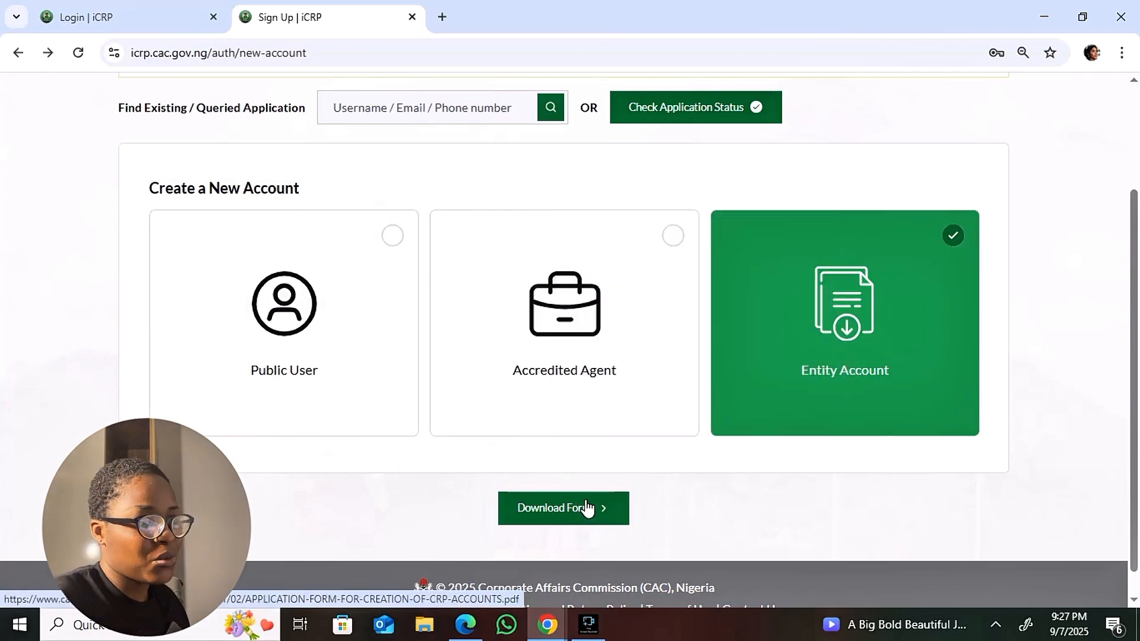
Download Form CAC-MISC 03, scroll through its pages, and return to the Sign Up tab
click(583, 508)
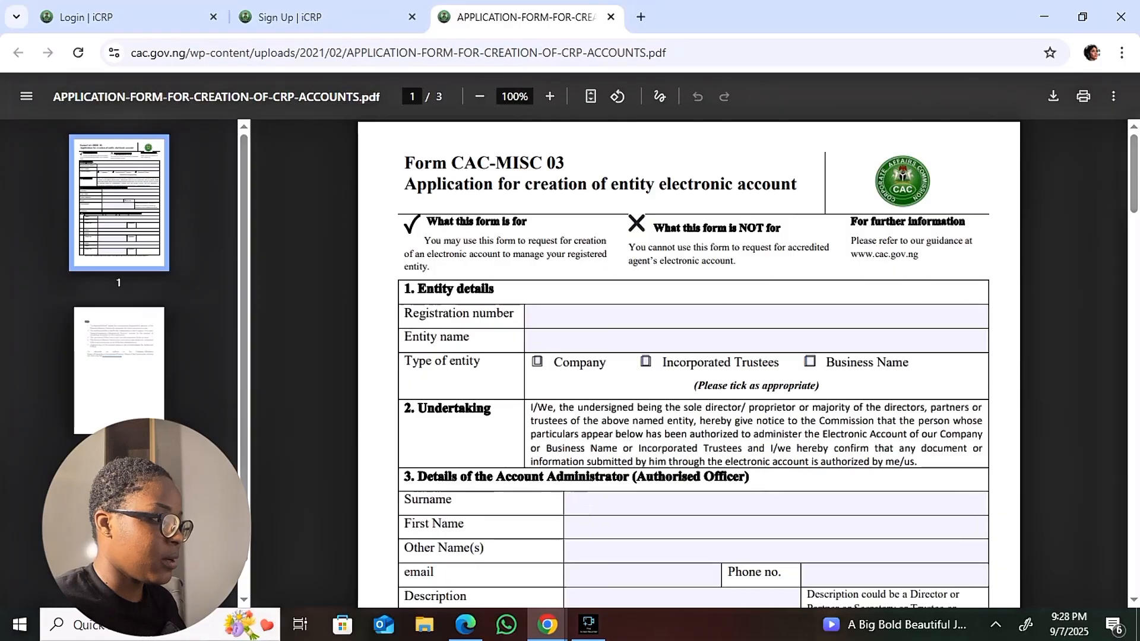
scroll(689, 362, down, 3)
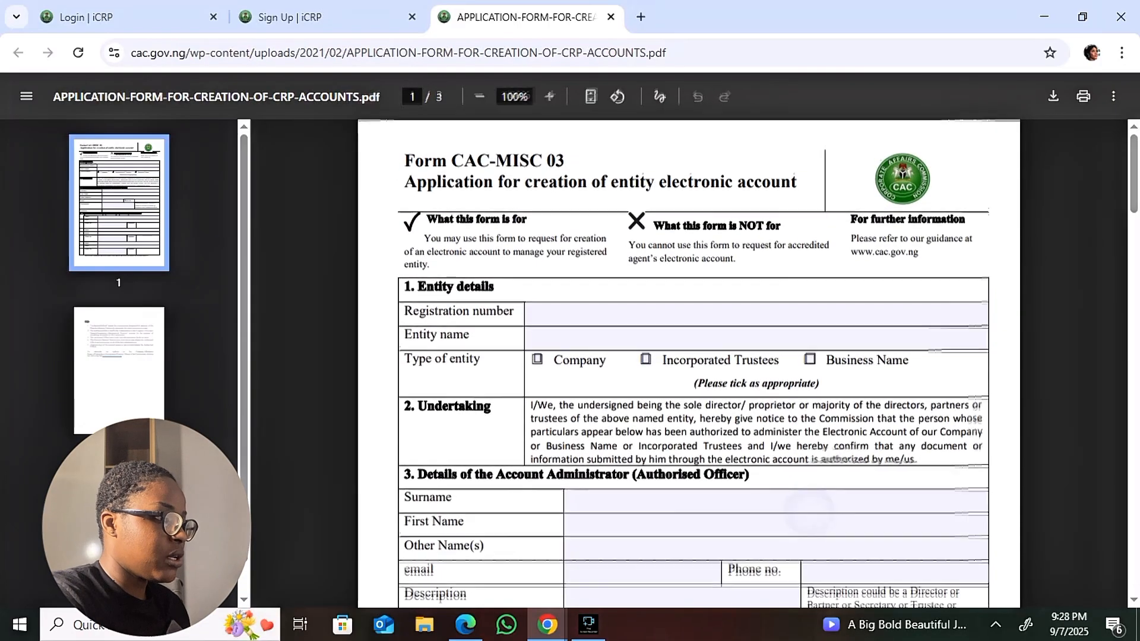
scroll(689, 362, down, 10)
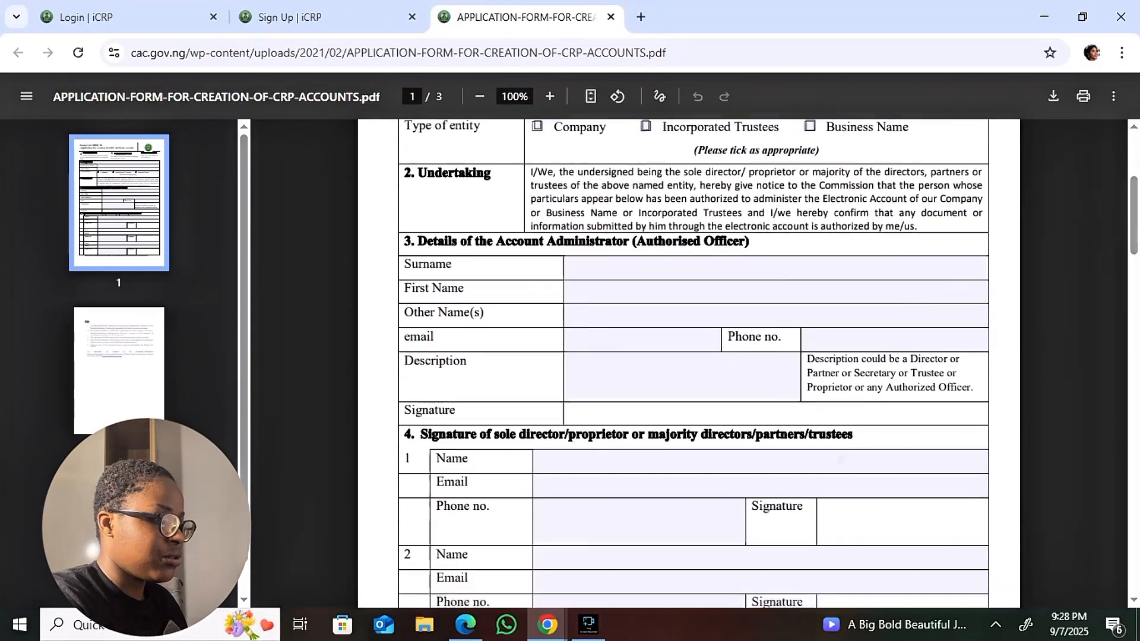
scroll(689, 362, up, 15)
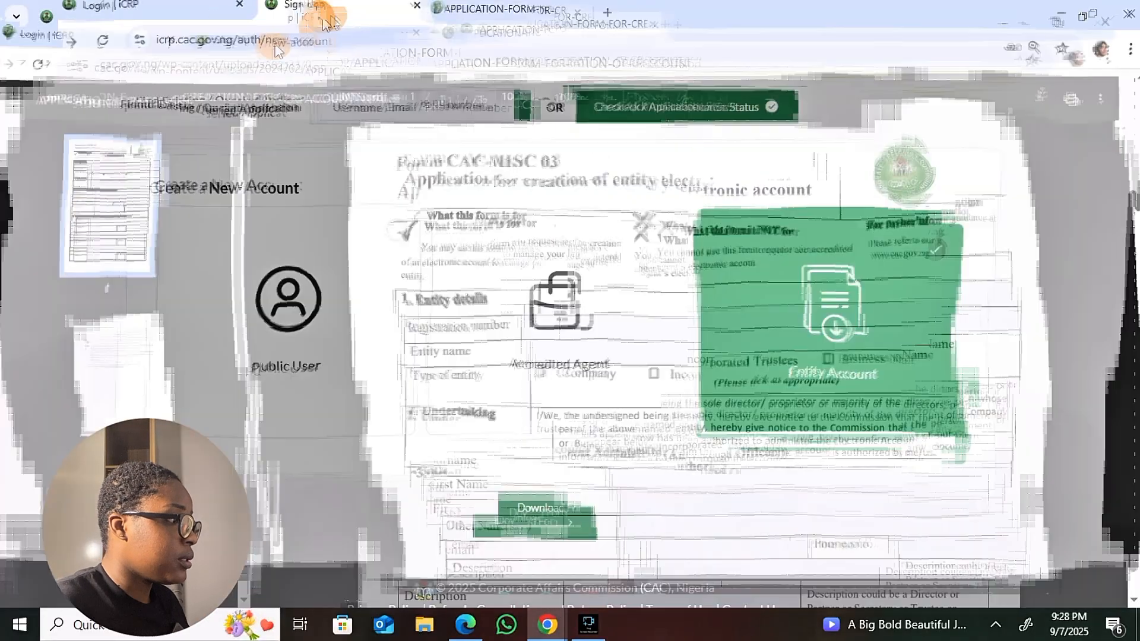
click(318, 24)
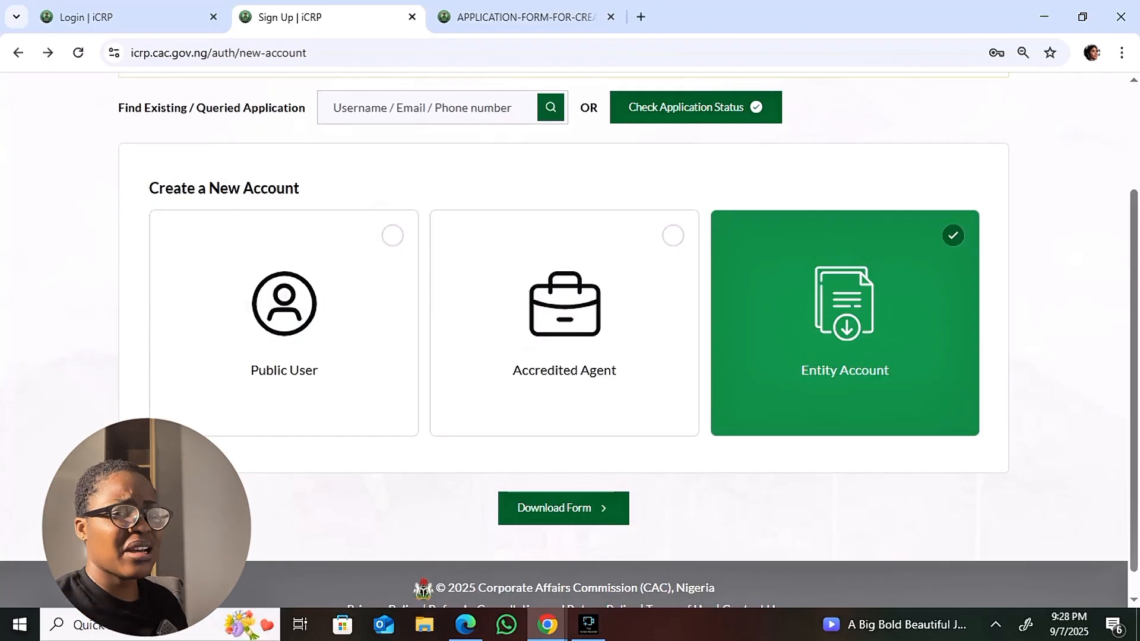
Log in to the iCRP account with the prefilled credentials from the Sign Up page
scroll(564, 339, up, 3)
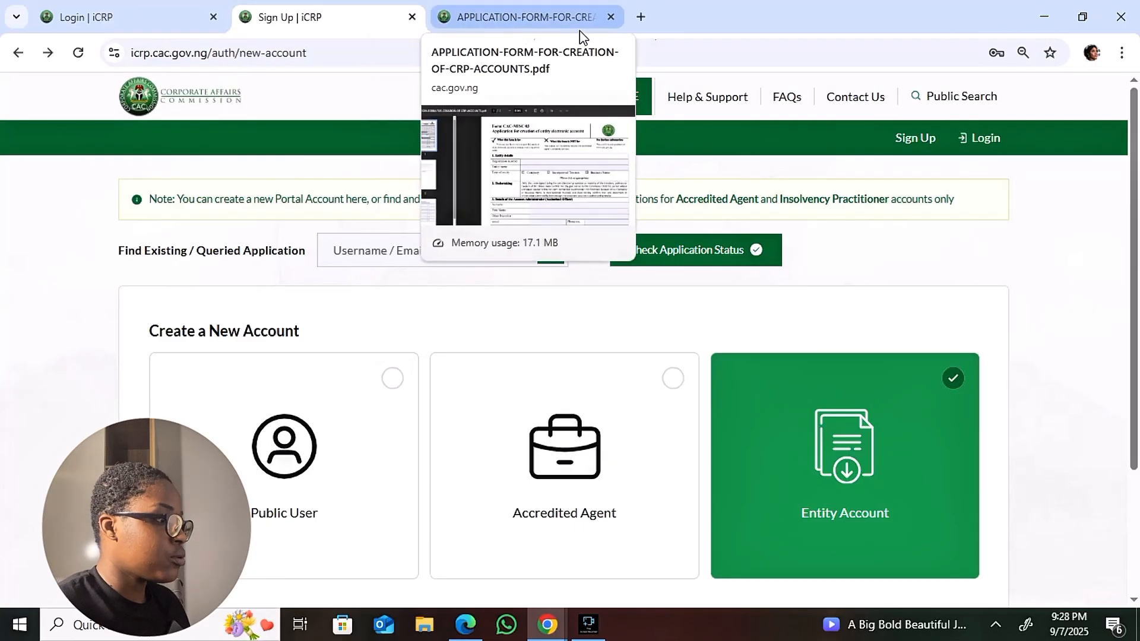
click(986, 140)
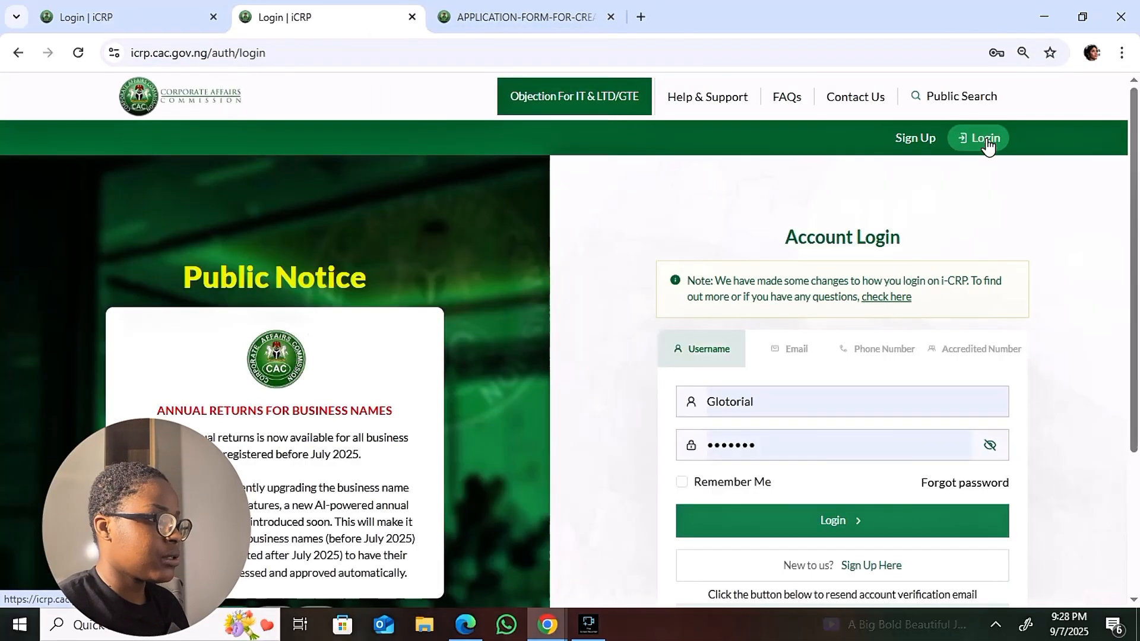
click(794, 520)
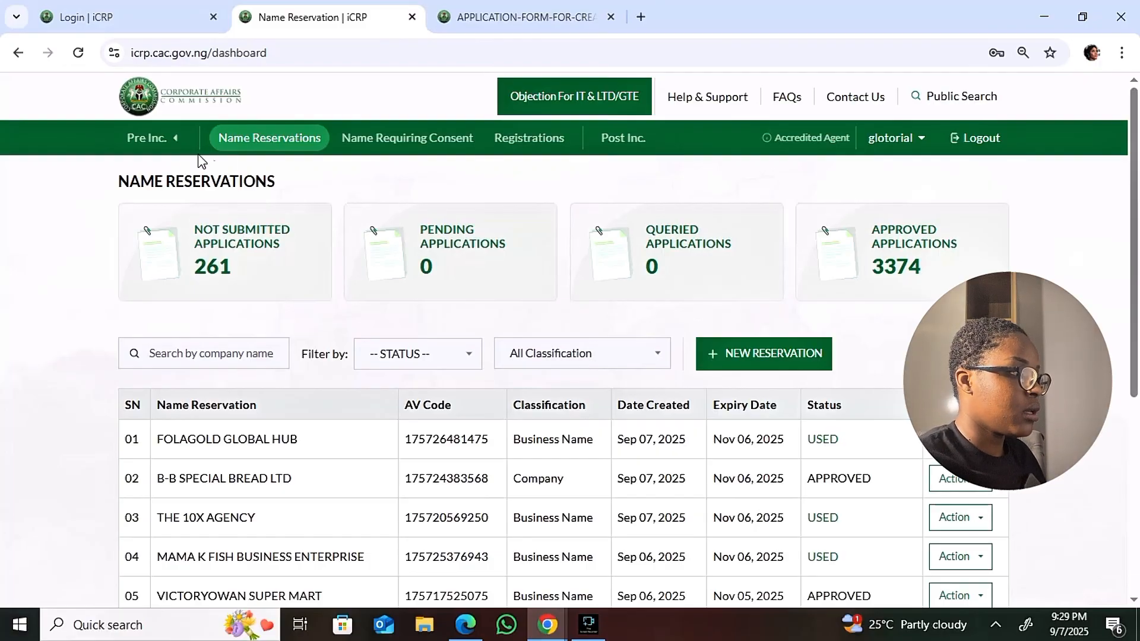
Explore the dashboard menus, Names Requiring Consent and Business Registrations, then return to Name Reservations
click(165, 142)
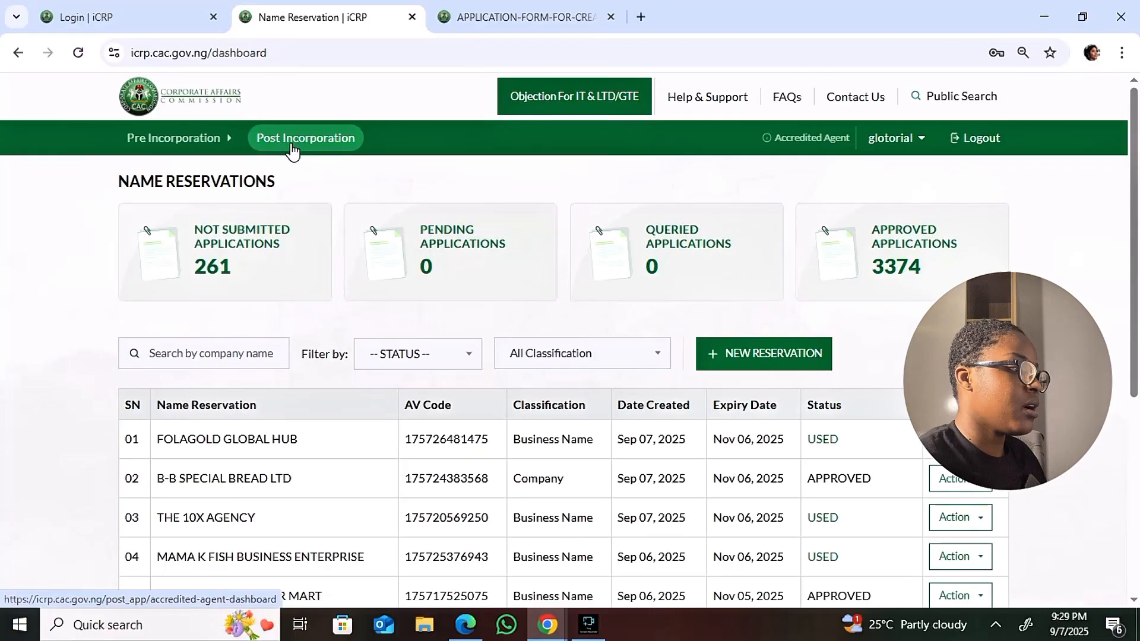
click(227, 139)
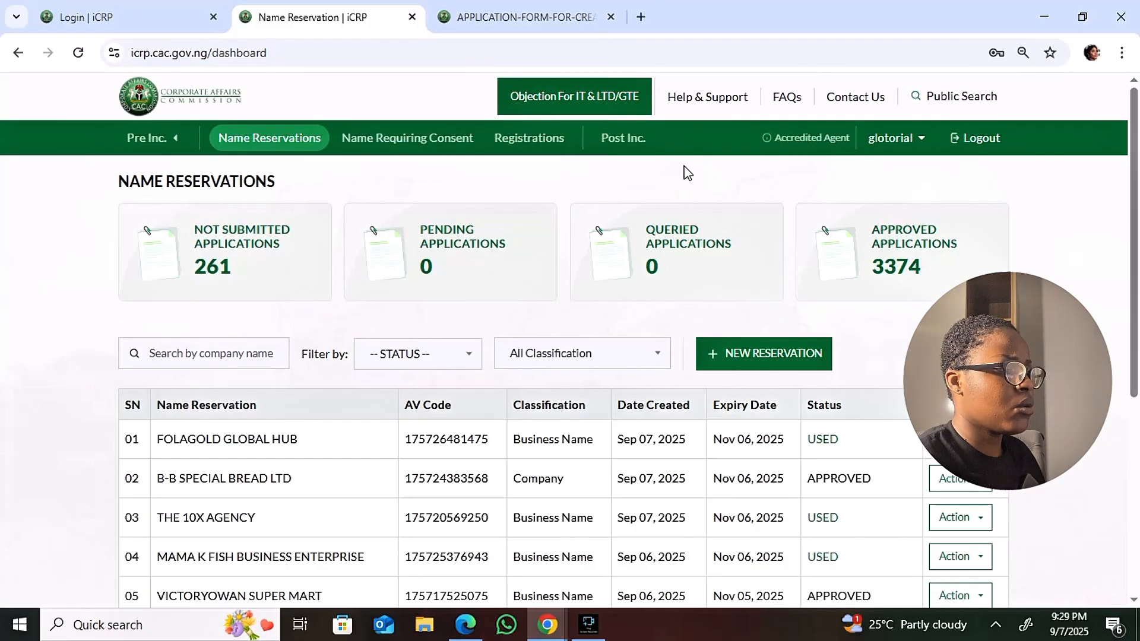
click(912, 138)
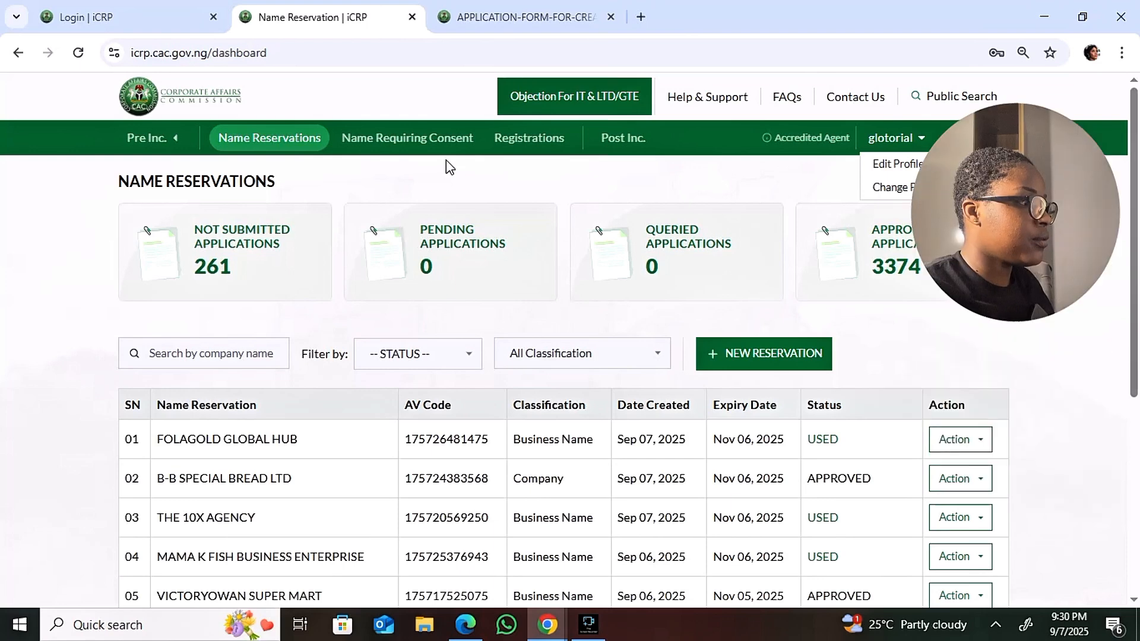
click(421, 138)
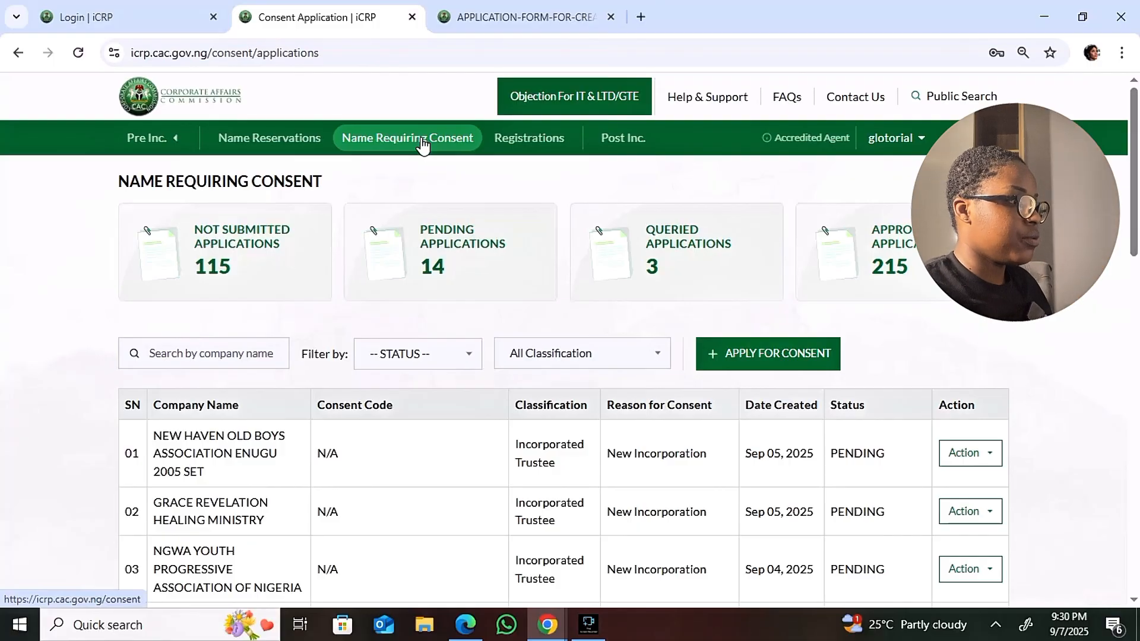
click(512, 149)
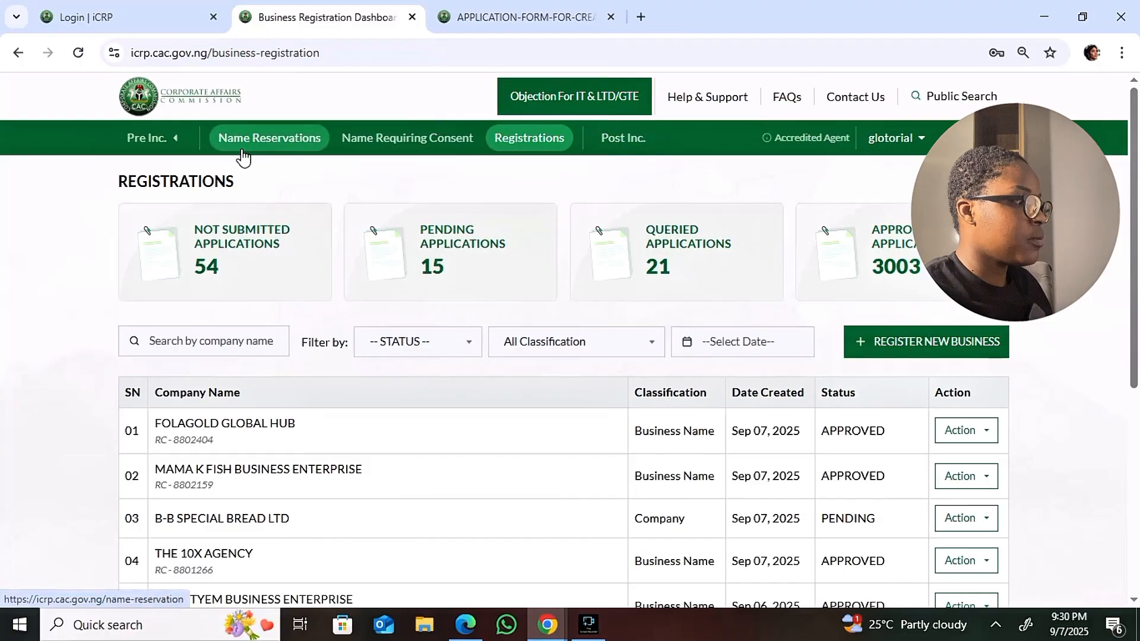
click(267, 141)
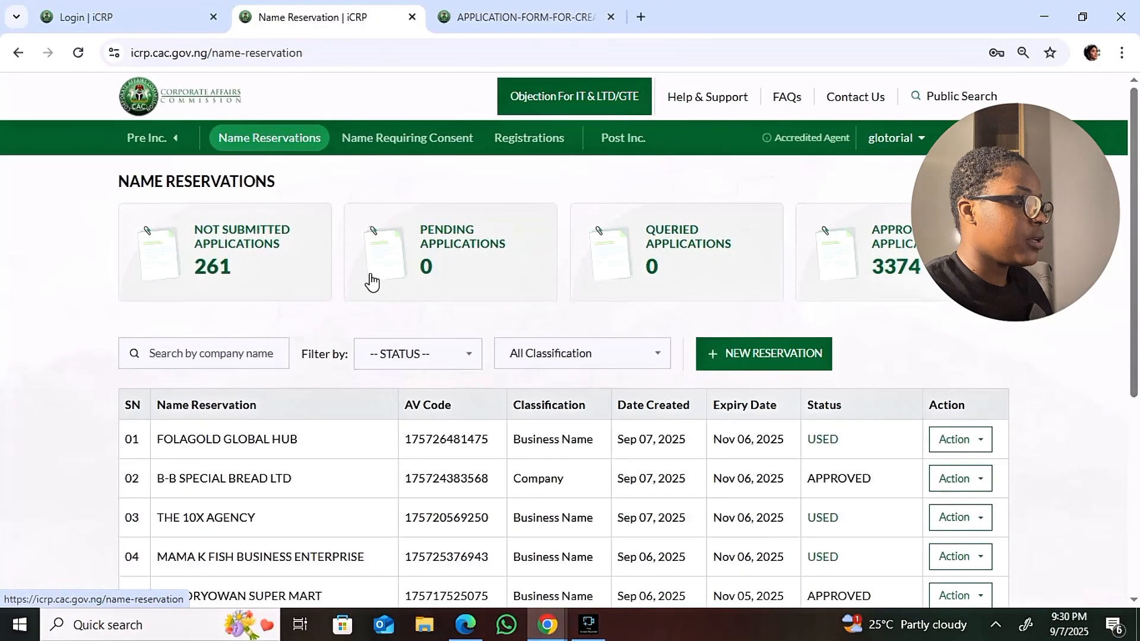
Start a new reservation with classification Business Name and type Sole Proprietor, then continue
click(742, 356)
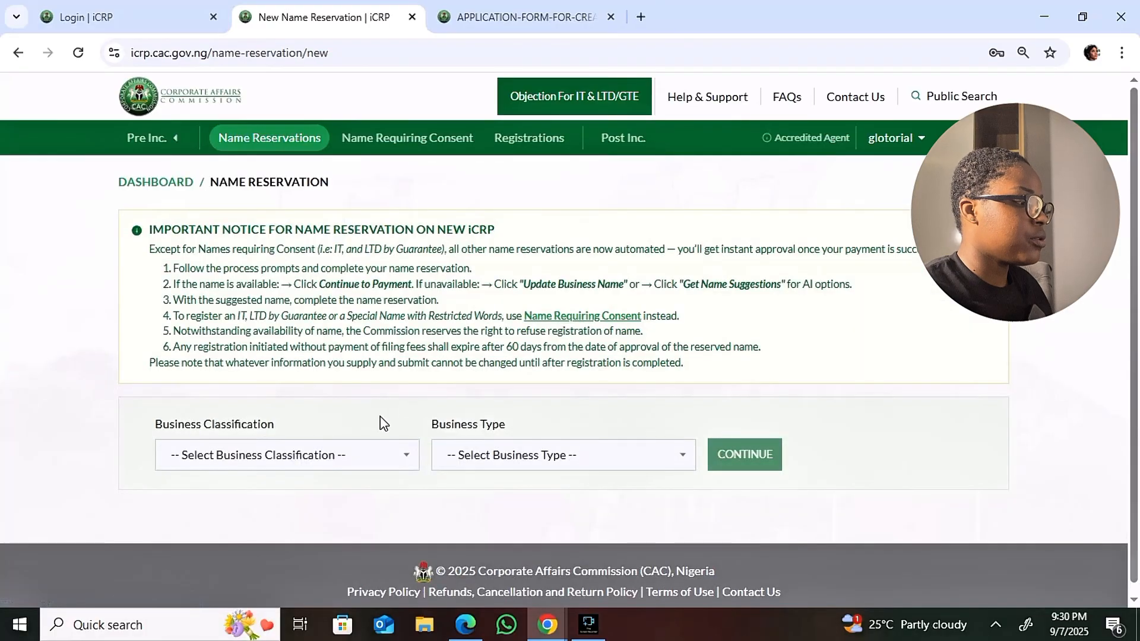
click(347, 467)
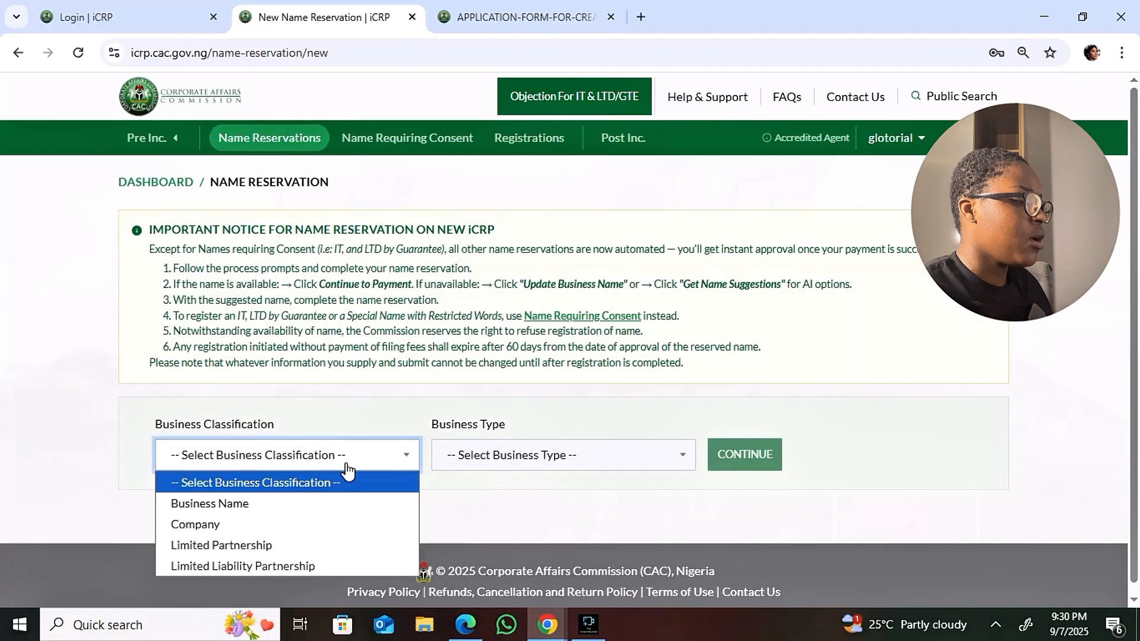
click(303, 502)
click(479, 472)
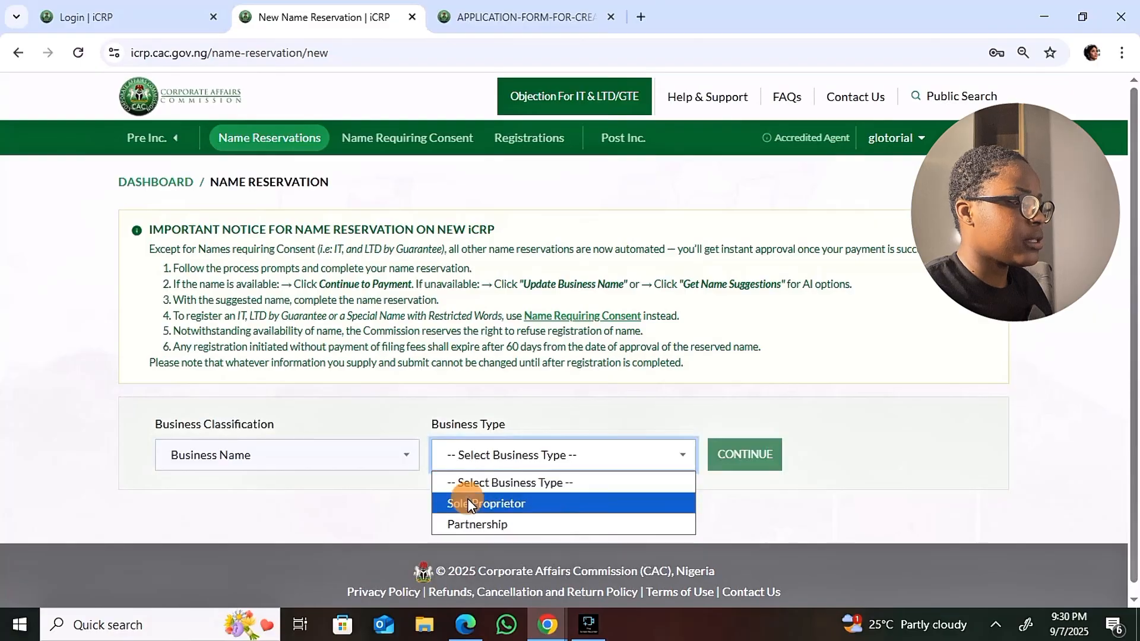
click(471, 501)
click(725, 455)
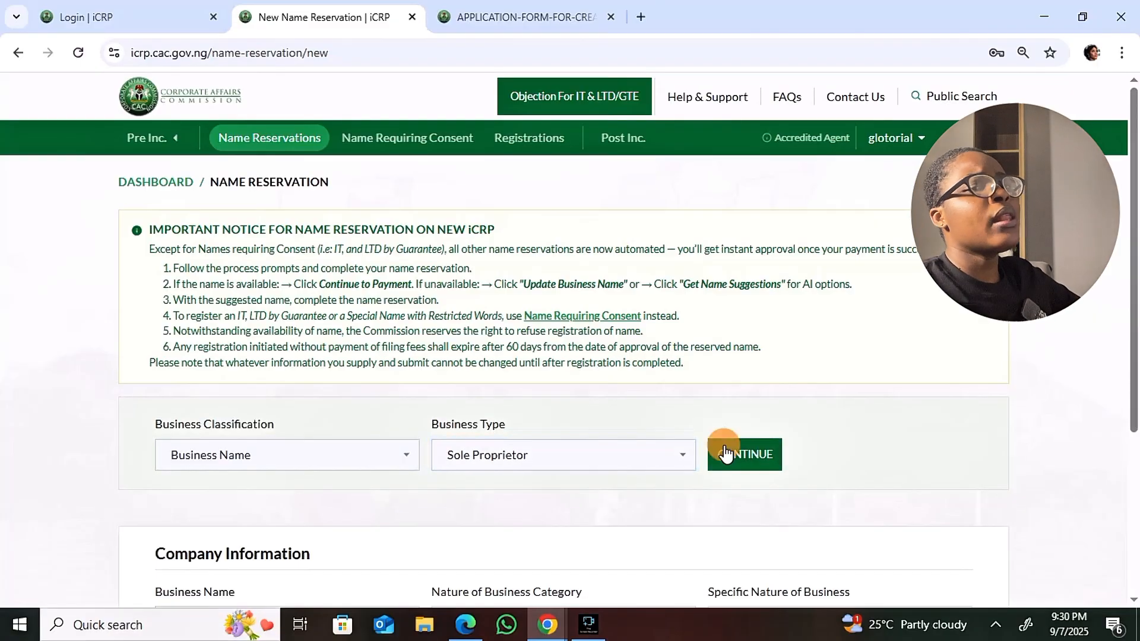
scroll(725, 454, down, 2)
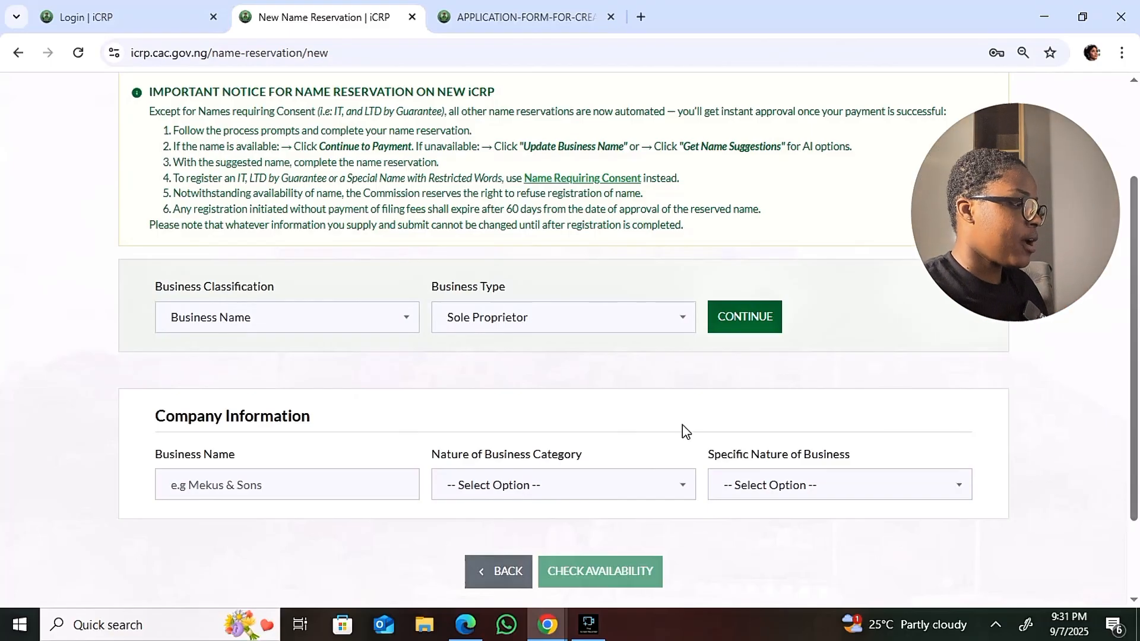
Enter 'opara skincare brand' as the proposed business name
click(320, 490)
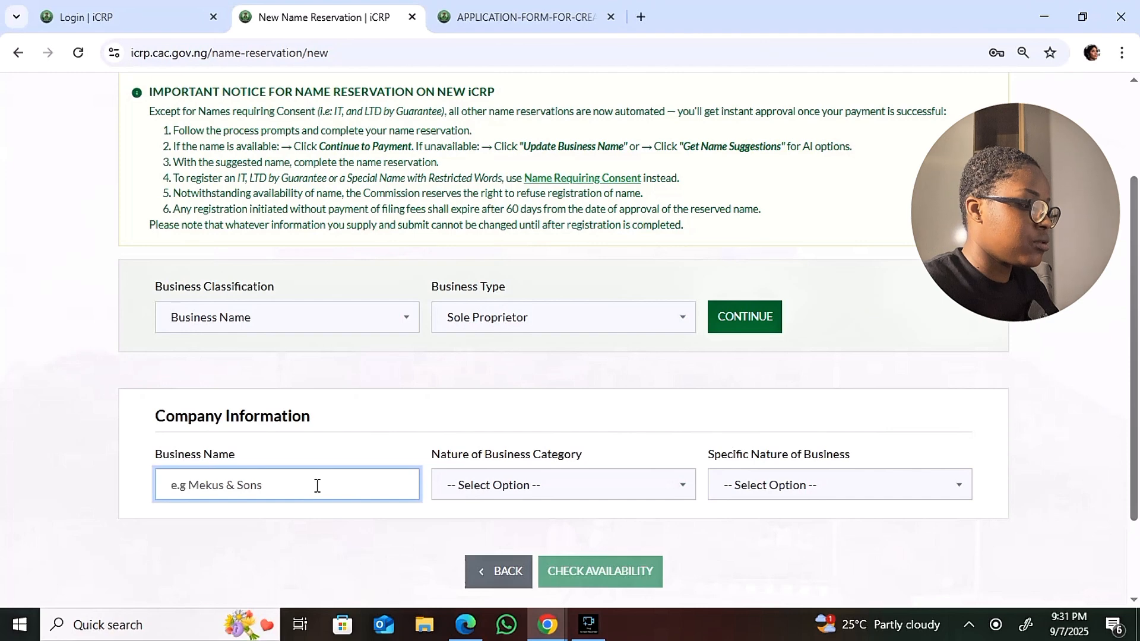
text(opara)
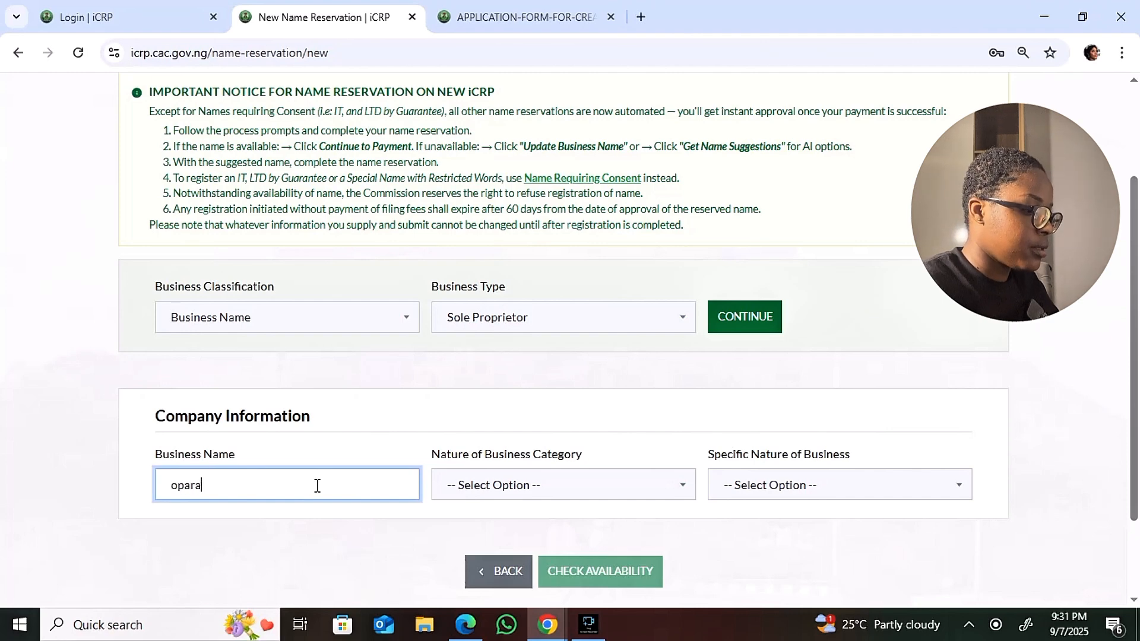
text( skincare)
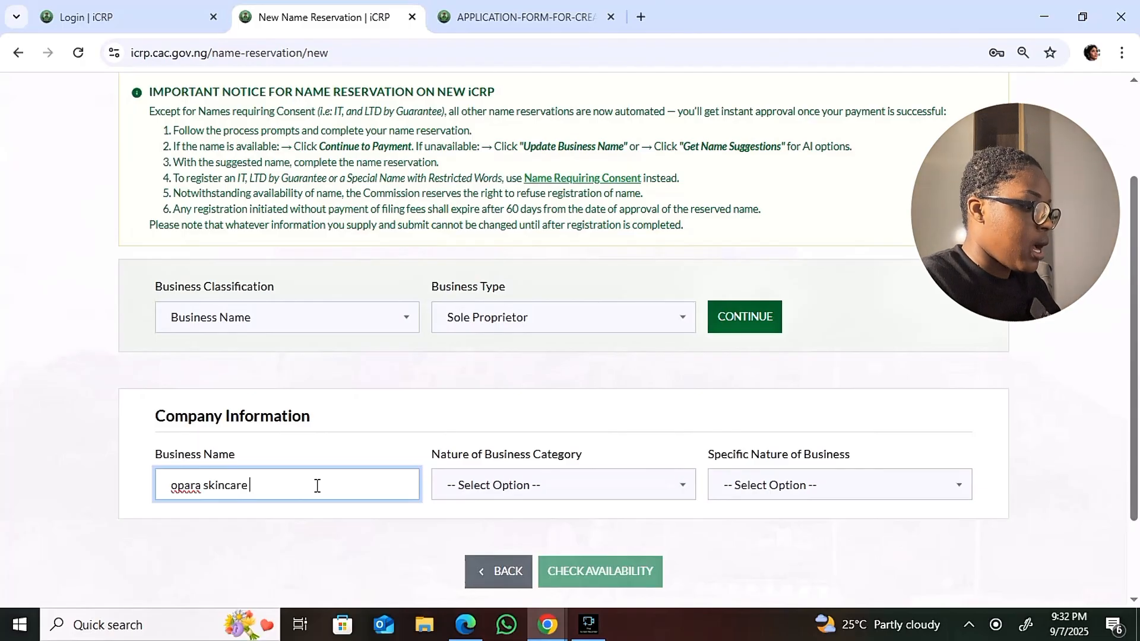
text(brand)
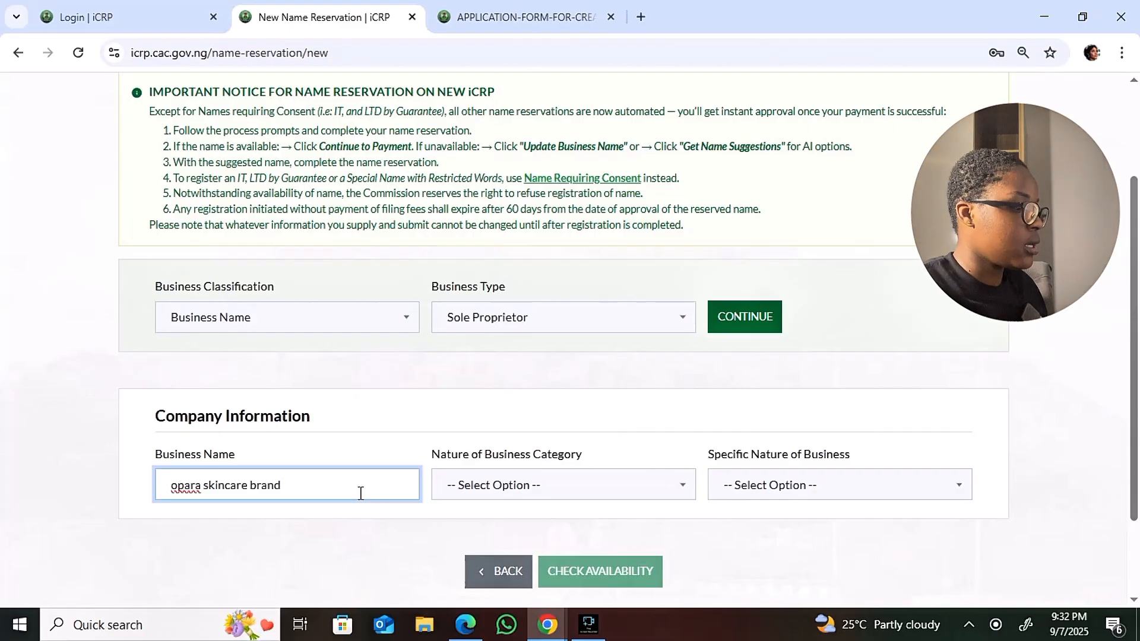
Try Other Service Activities as the business category and browse its specific natures
click(457, 496)
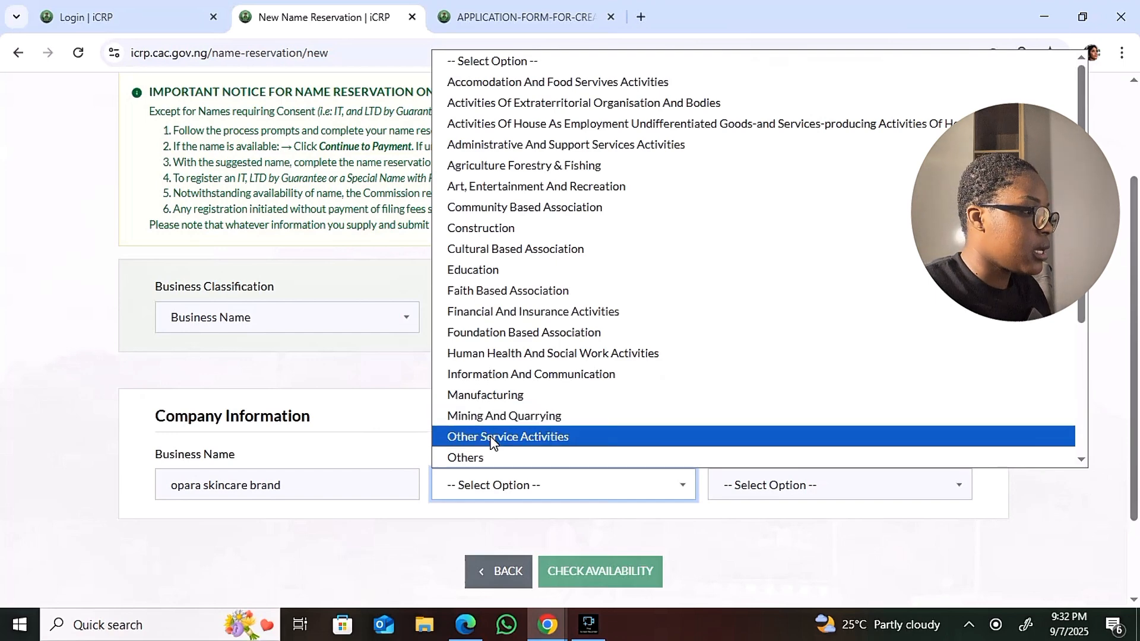
click(484, 475)
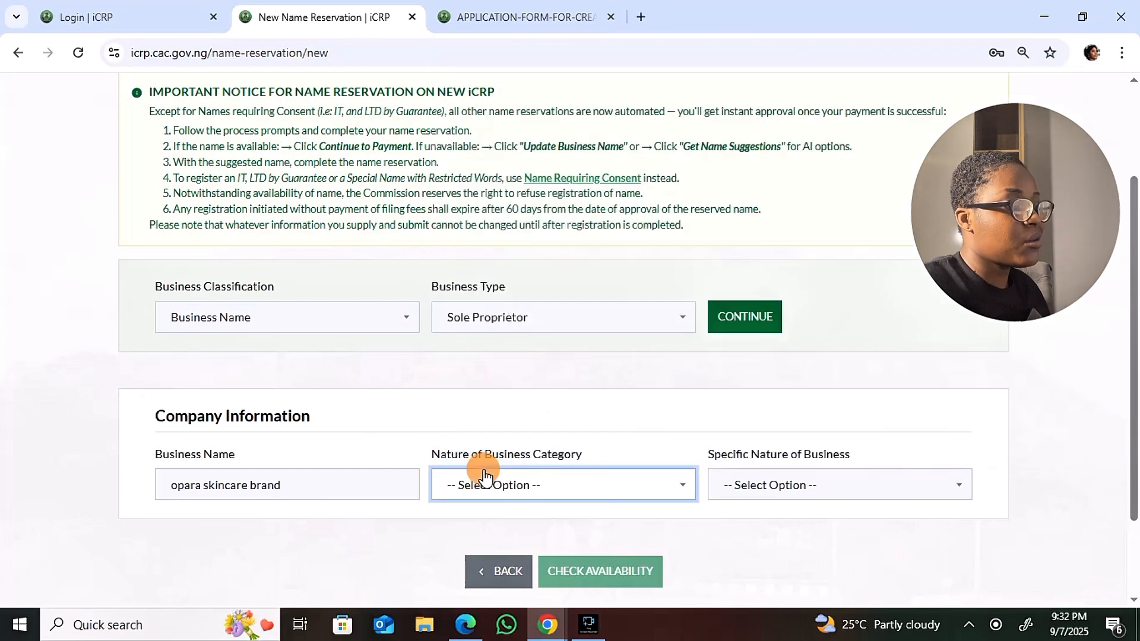
click(493, 483)
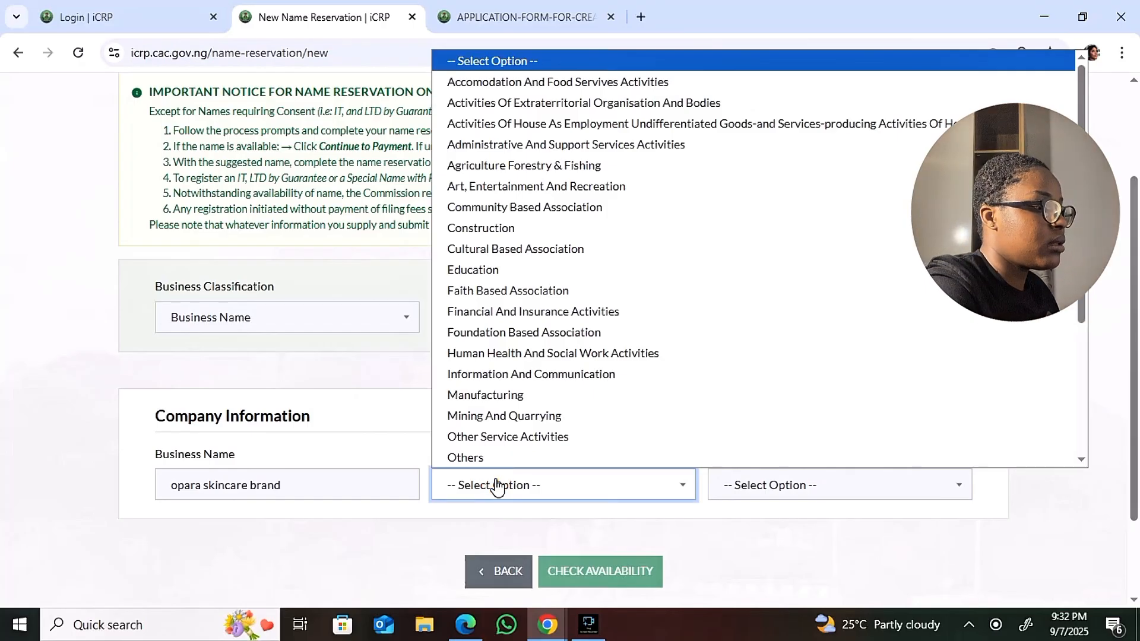
click(508, 436)
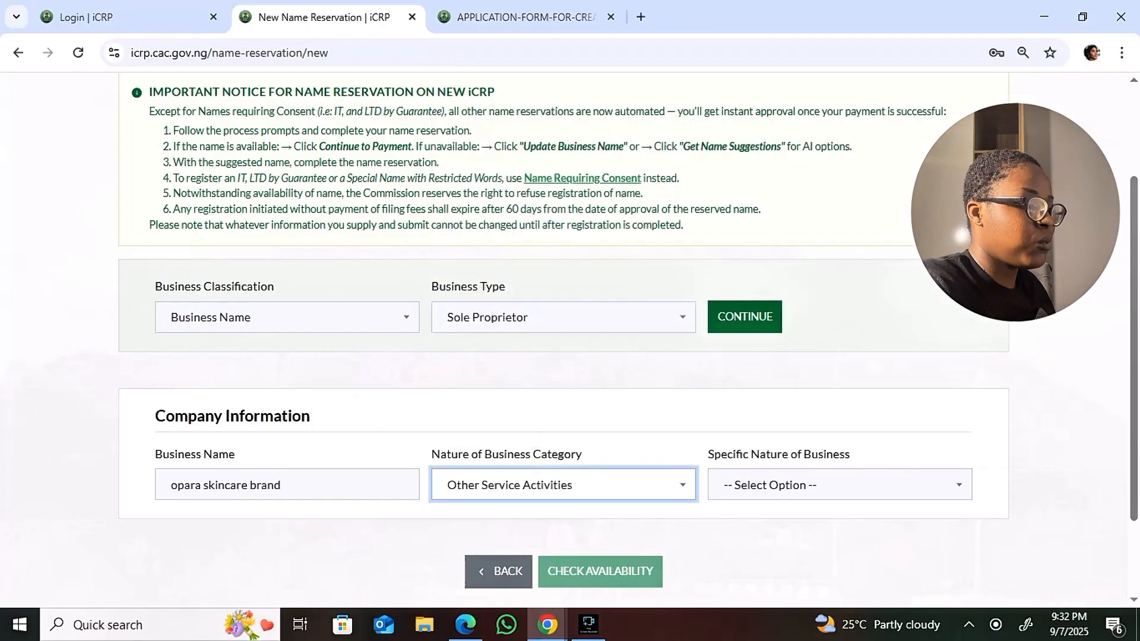
click(791, 486)
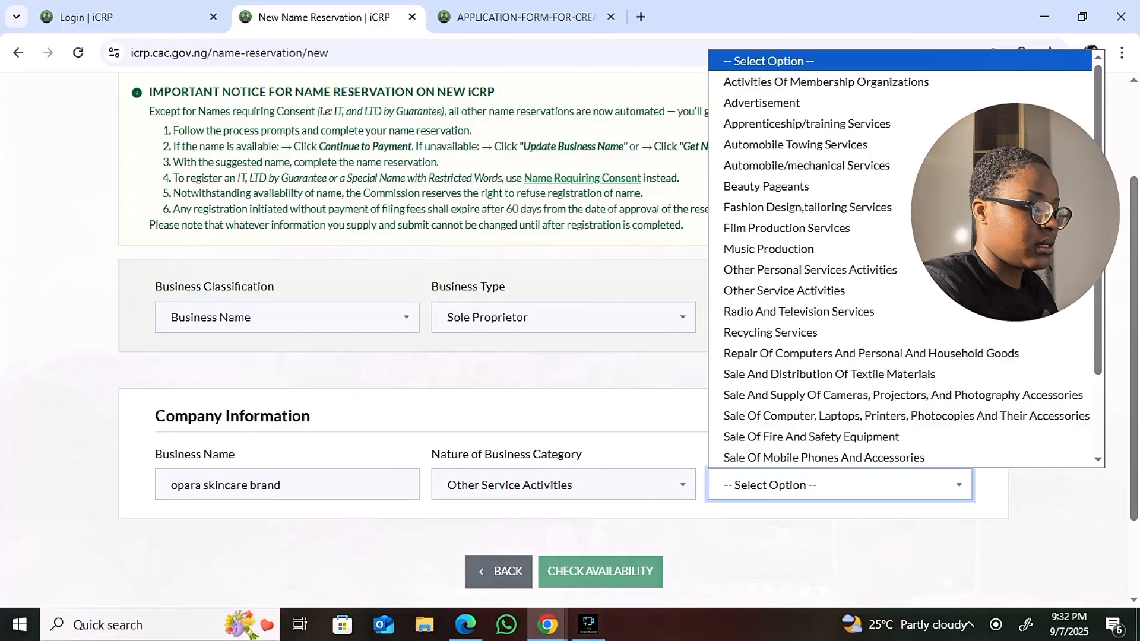
scroll(796, 420, down, 2)
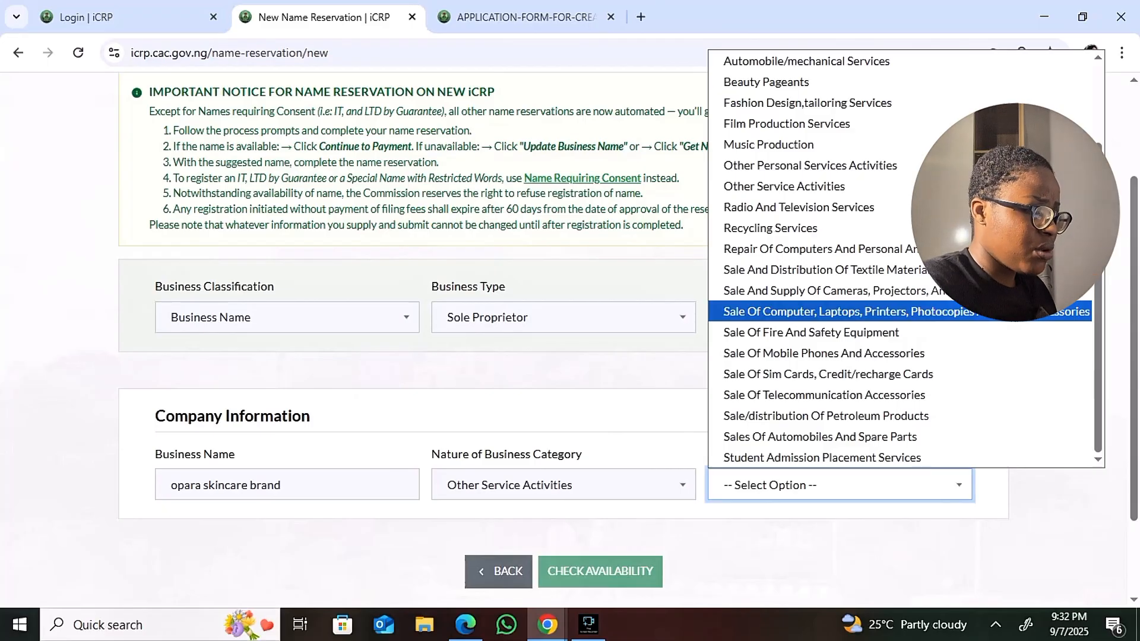
scroll(831, 270, up, 2)
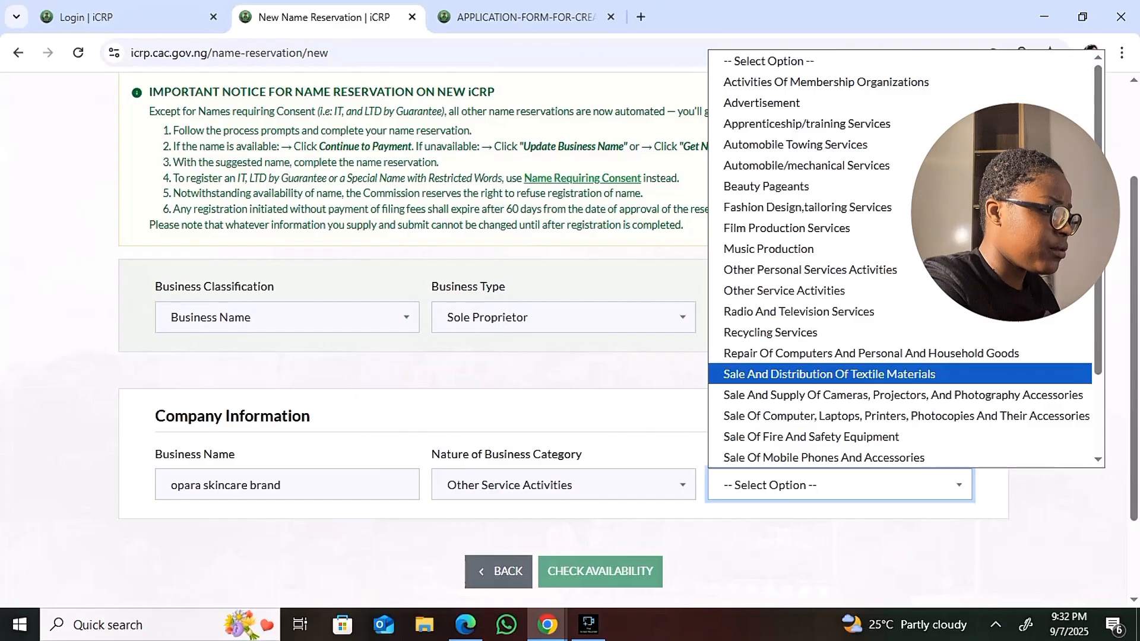
click(593, 485)
Change the category to Others and set the specific nature to Fashion Designing
click(593, 485)
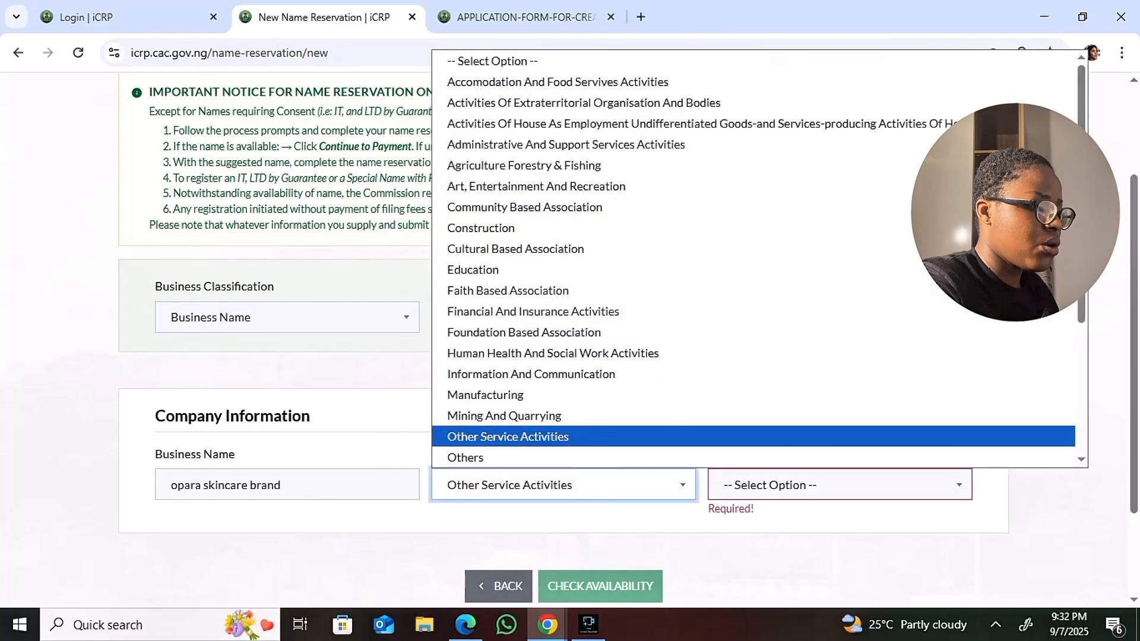
click(570, 457)
click(832, 485)
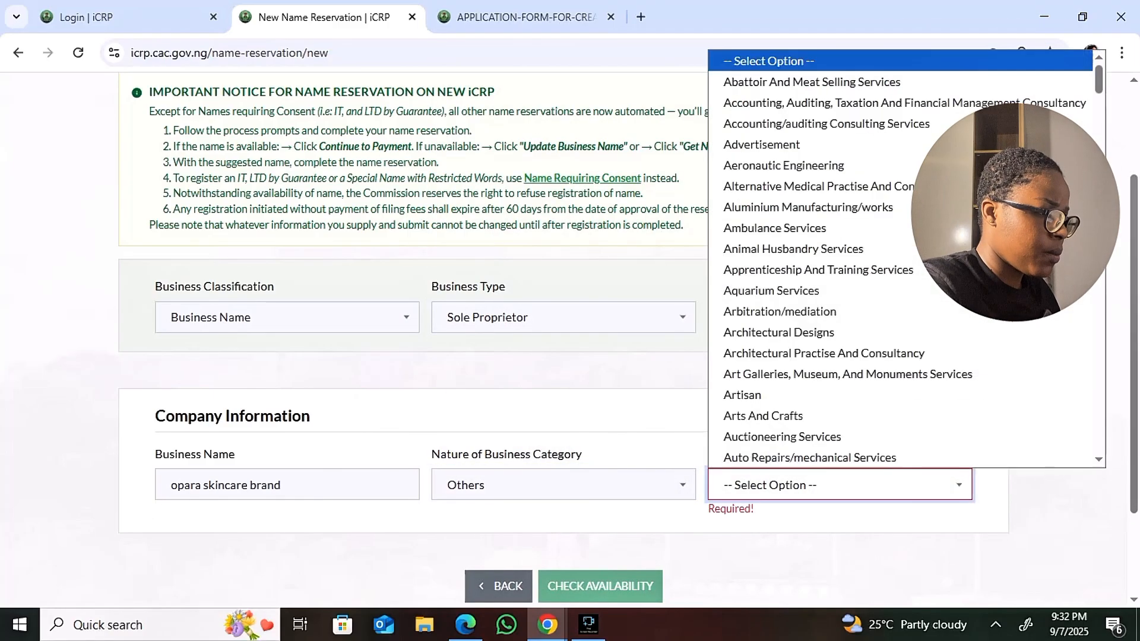
scroll(830, 416, down, 2)
key(f)
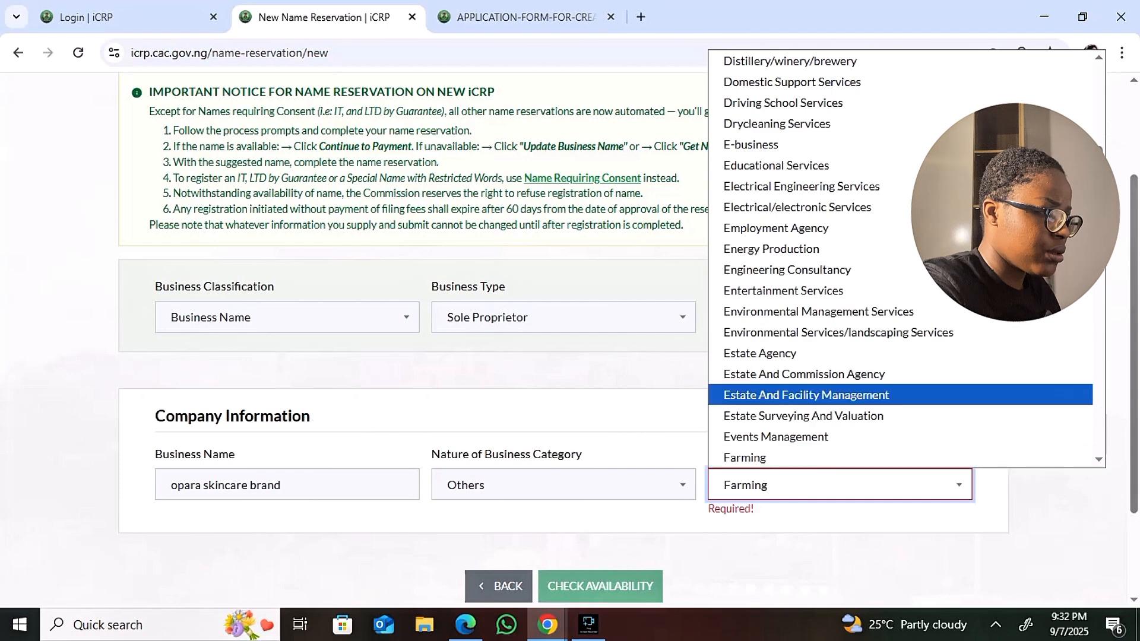
scroll(831, 380, down, 3)
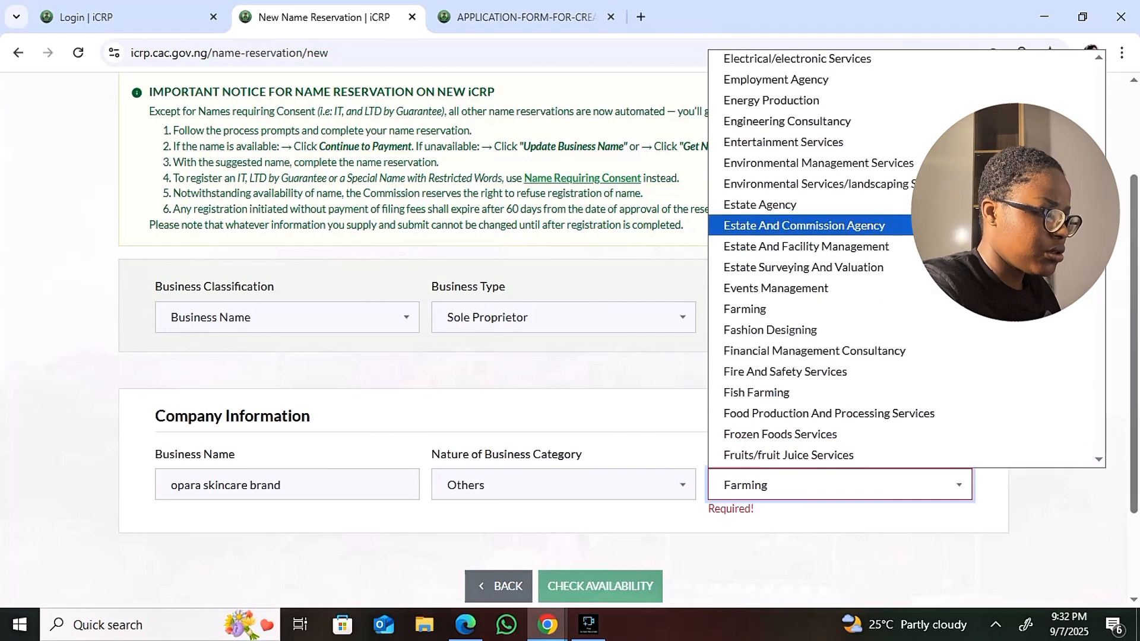
click(771, 329)
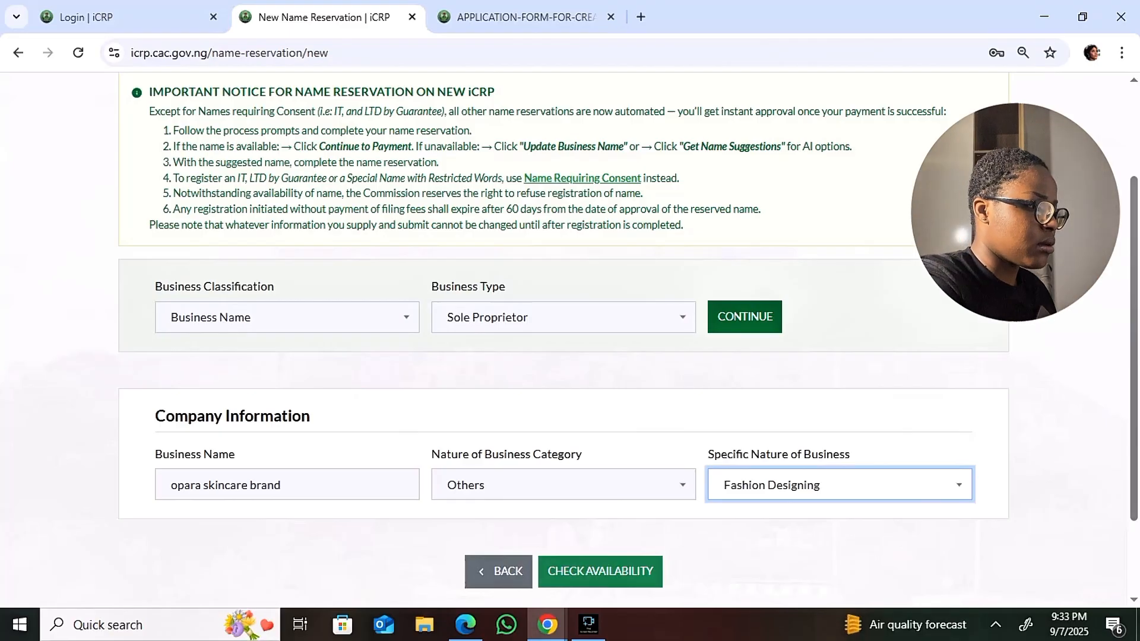
Browse the business category list twice, keeping Others selected
click(579, 486)
scroll(587, 395, down, 3)
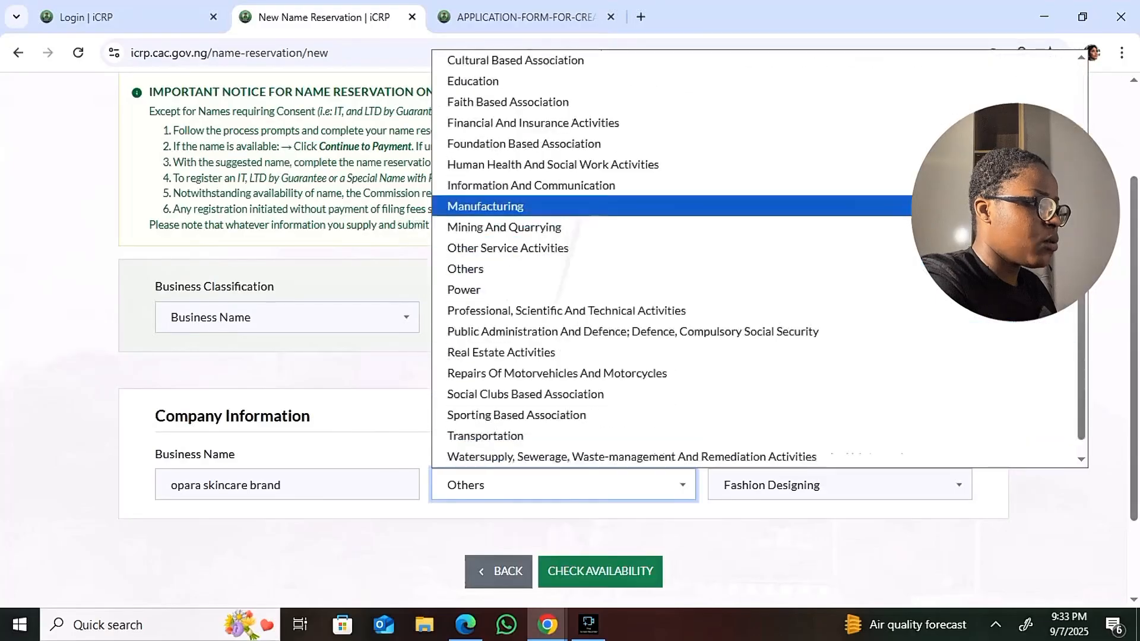
scroll(587, 395, up, 3)
key(Escape)
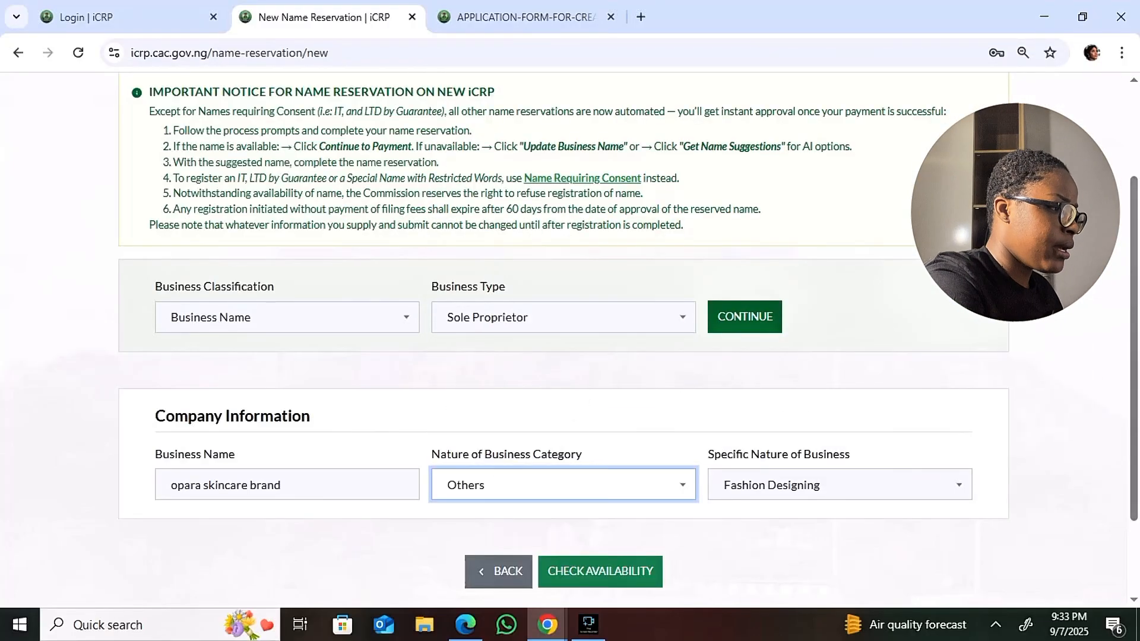
click(588, 487)
scroll(587, 255, down, 3)
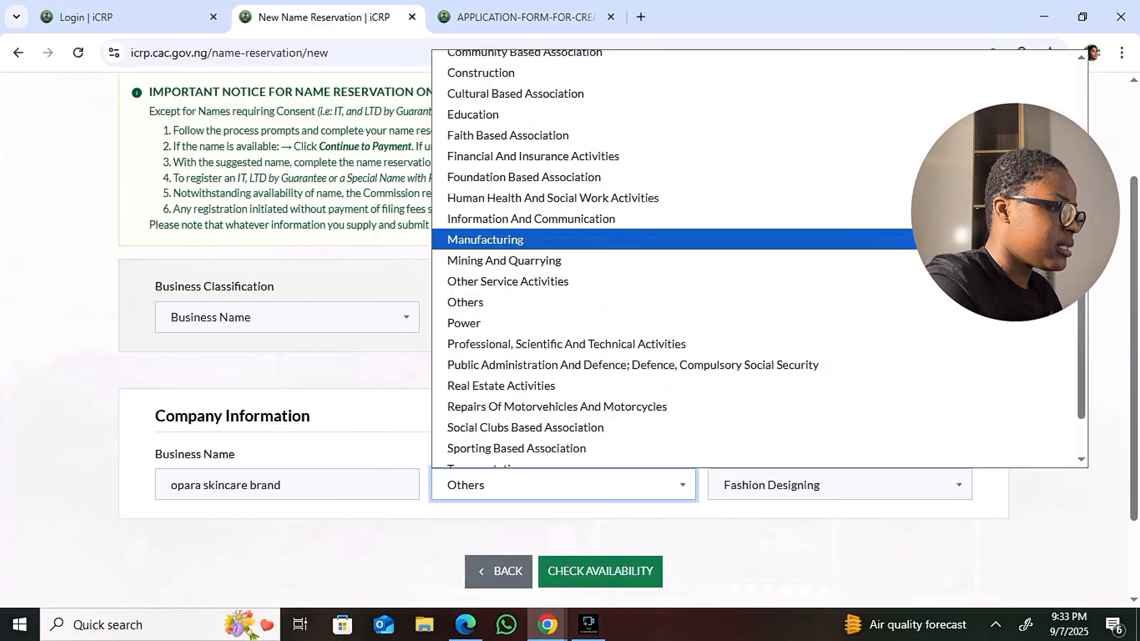
scroll(564, 386, down, 1)
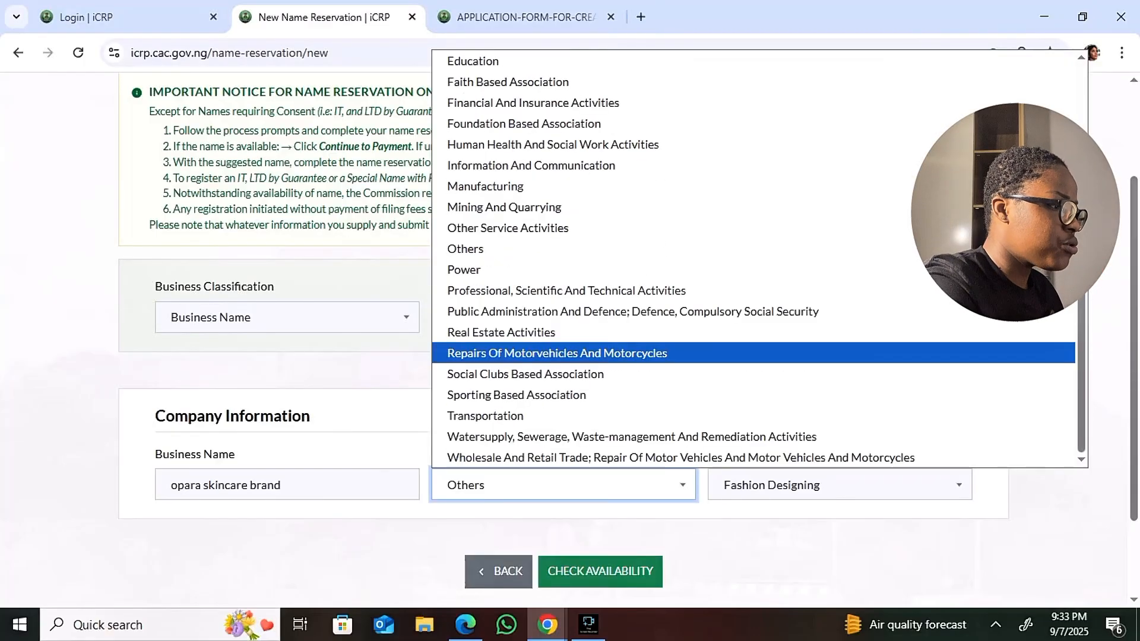
scroll(587, 255, up, 5)
key(Escape)
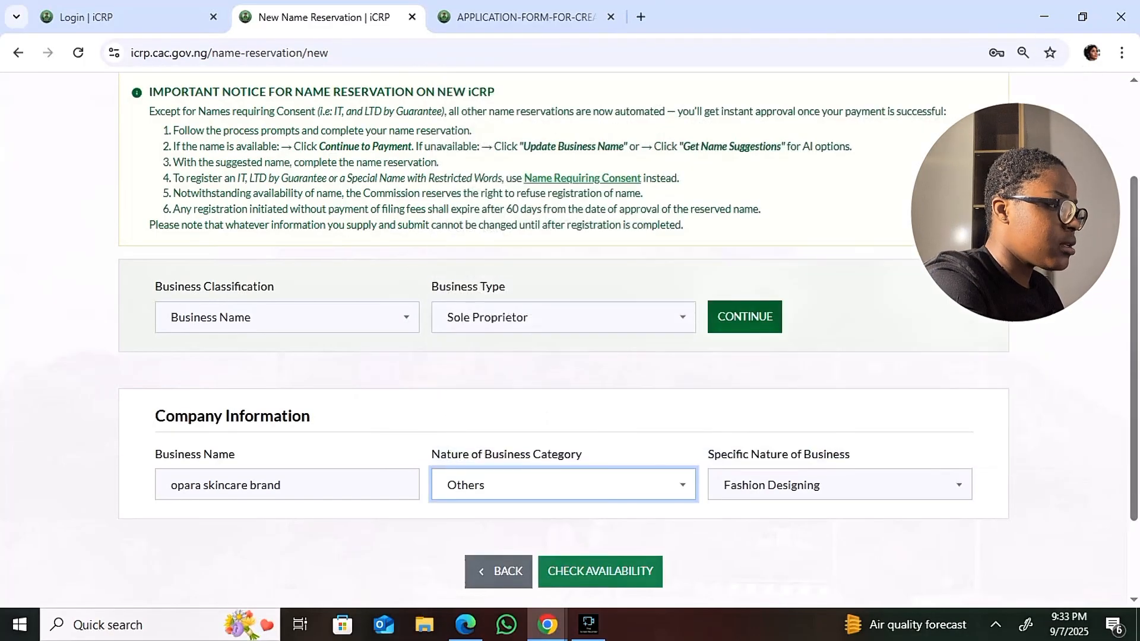
Try Administrative And Support Services Activities as the category and browse its specific natures
click(570, 485)
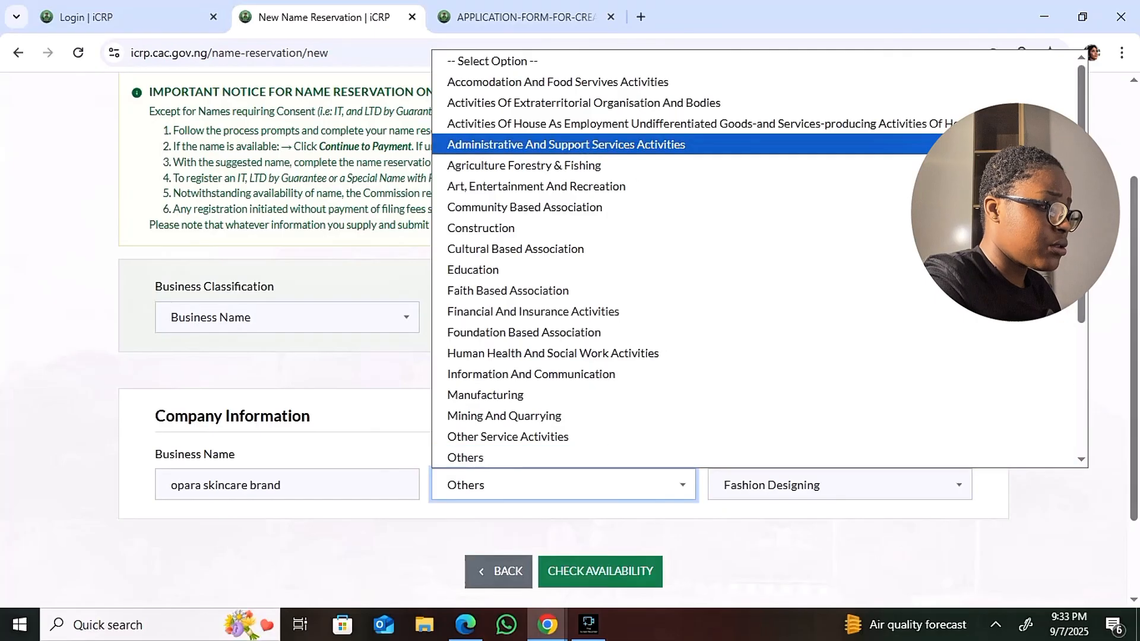
click(566, 144)
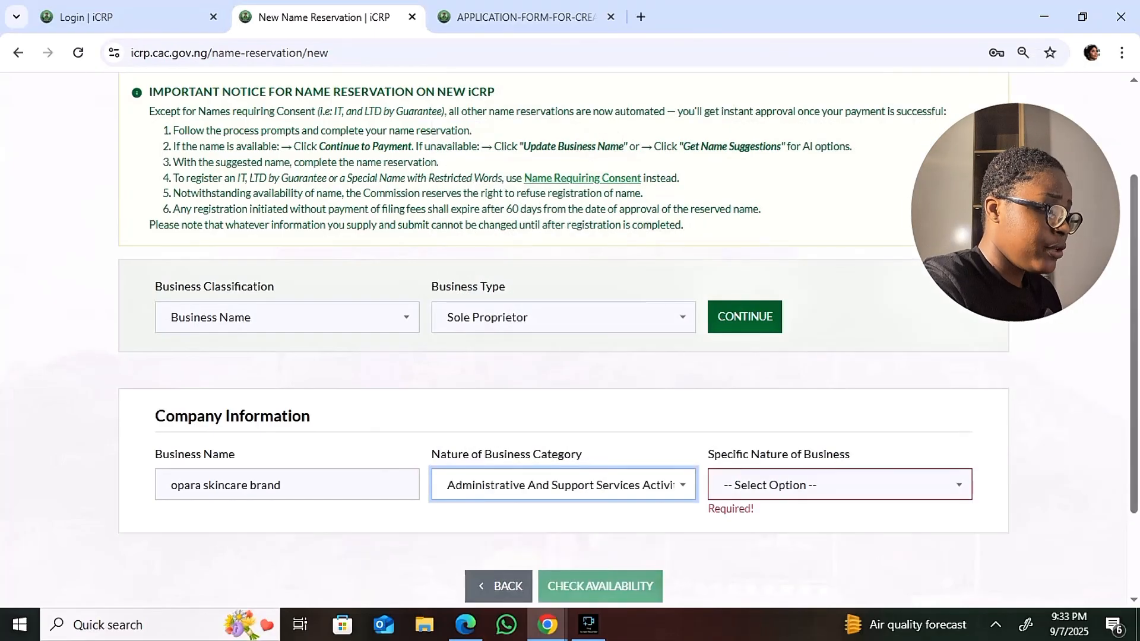
click(816, 485)
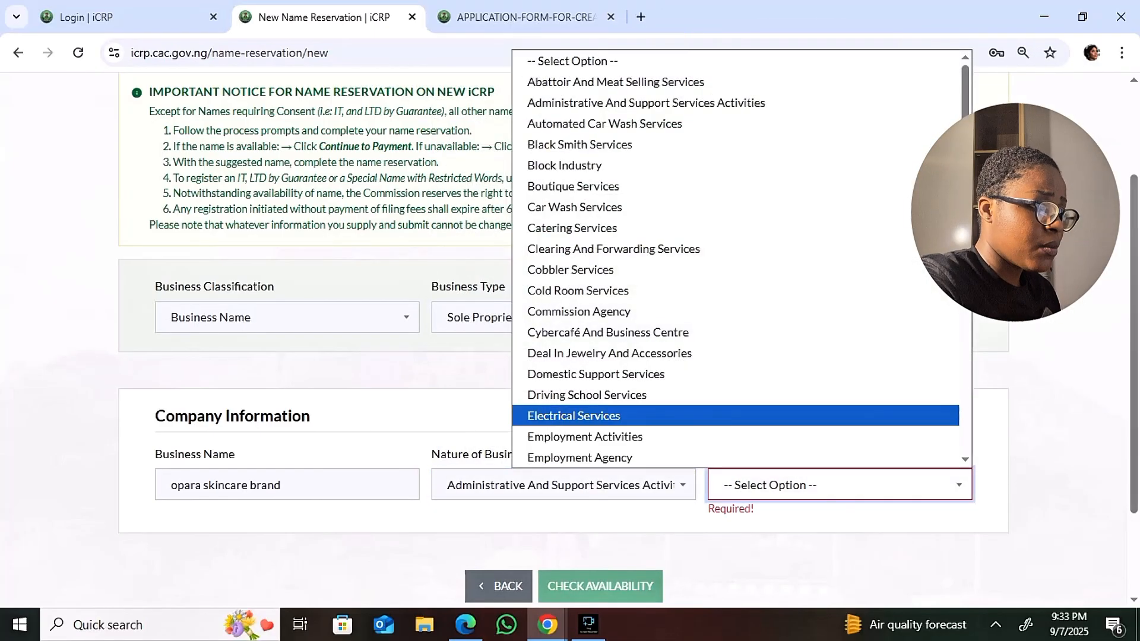
scroll(736, 255, down, 3)
key(Escape)
click(736, 253)
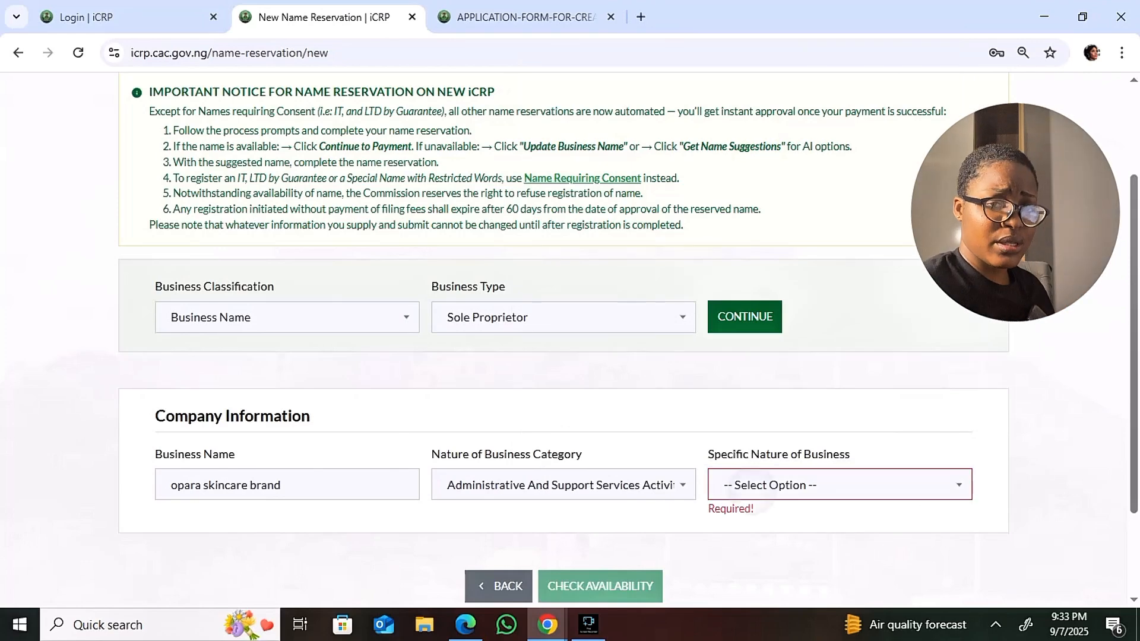
click(734, 481)
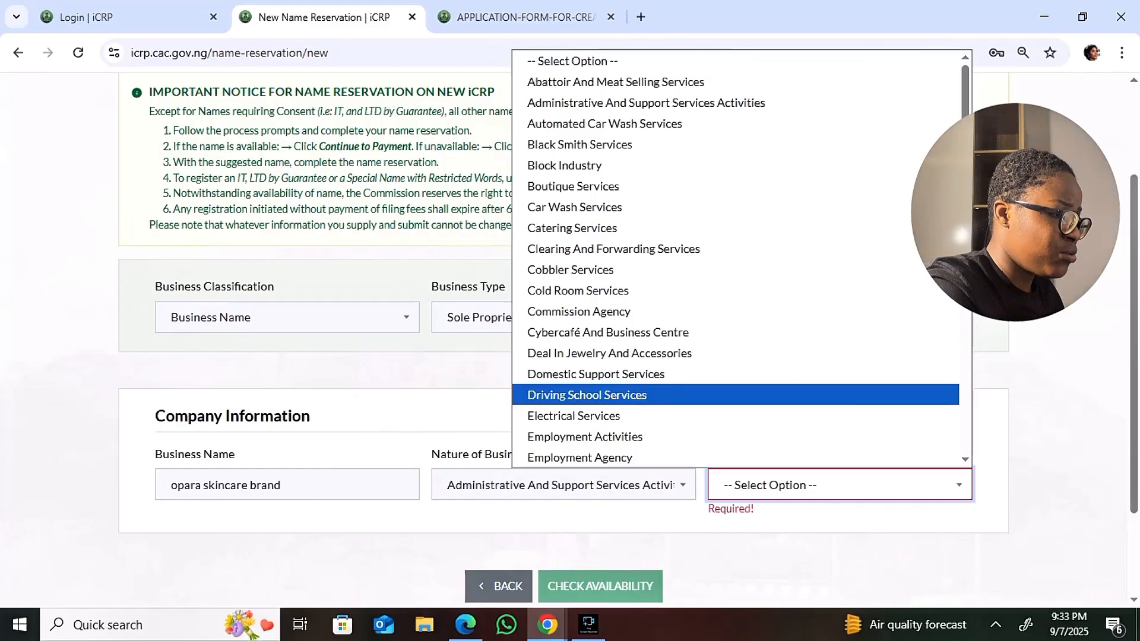
scroll(633, 386, down, 5)
scroll(632, 416, down, 5)
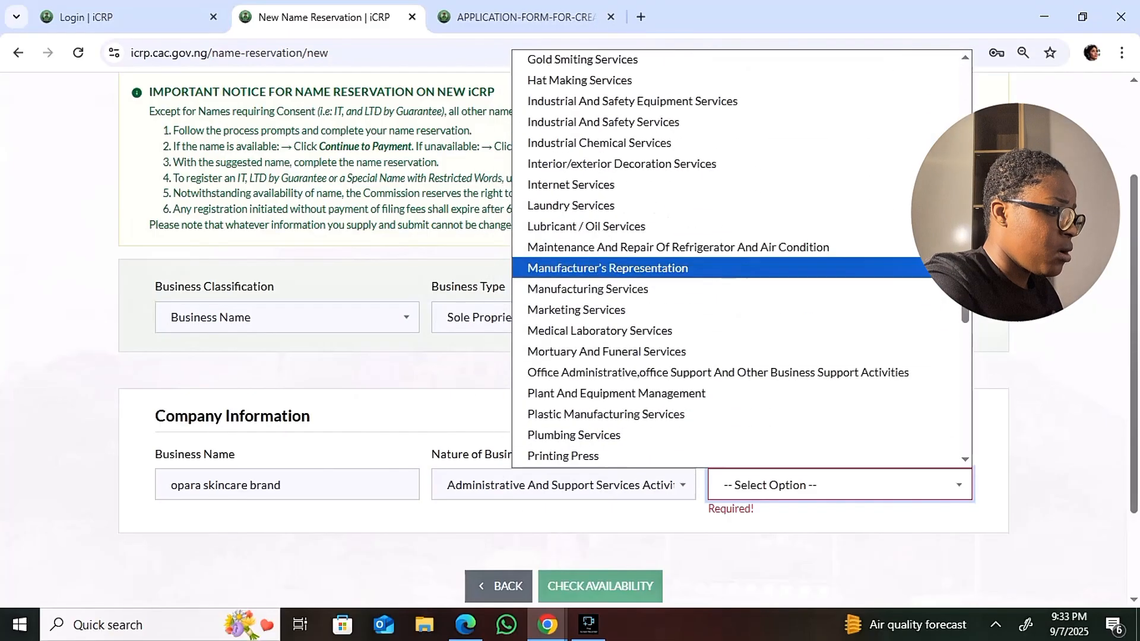
click(623, 485)
Switch the category back to Others and choose Beauty And Salon Services as specific nature
click(623, 486)
scroll(623, 416, down, 2)
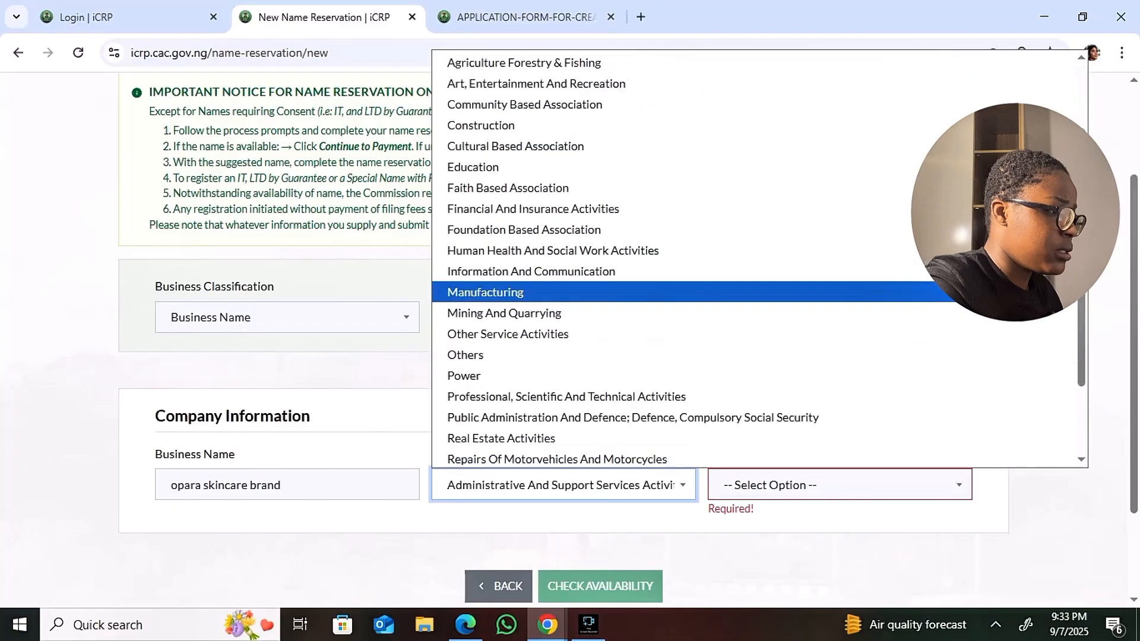
click(623, 351)
click(770, 486)
key(b)
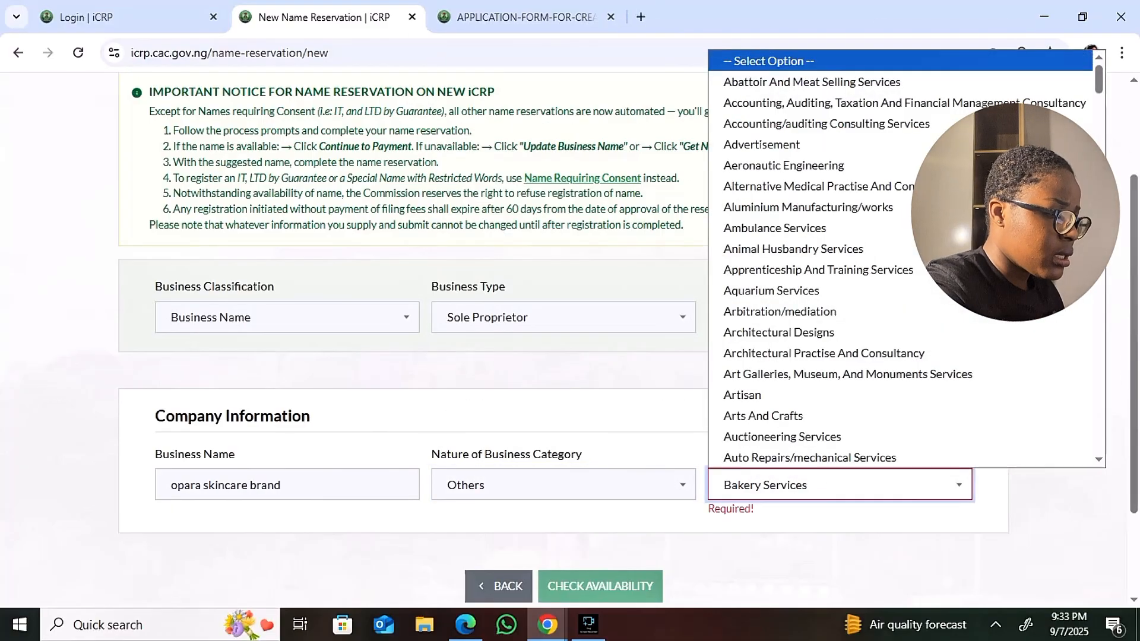
scroll(807, 222, down, 4)
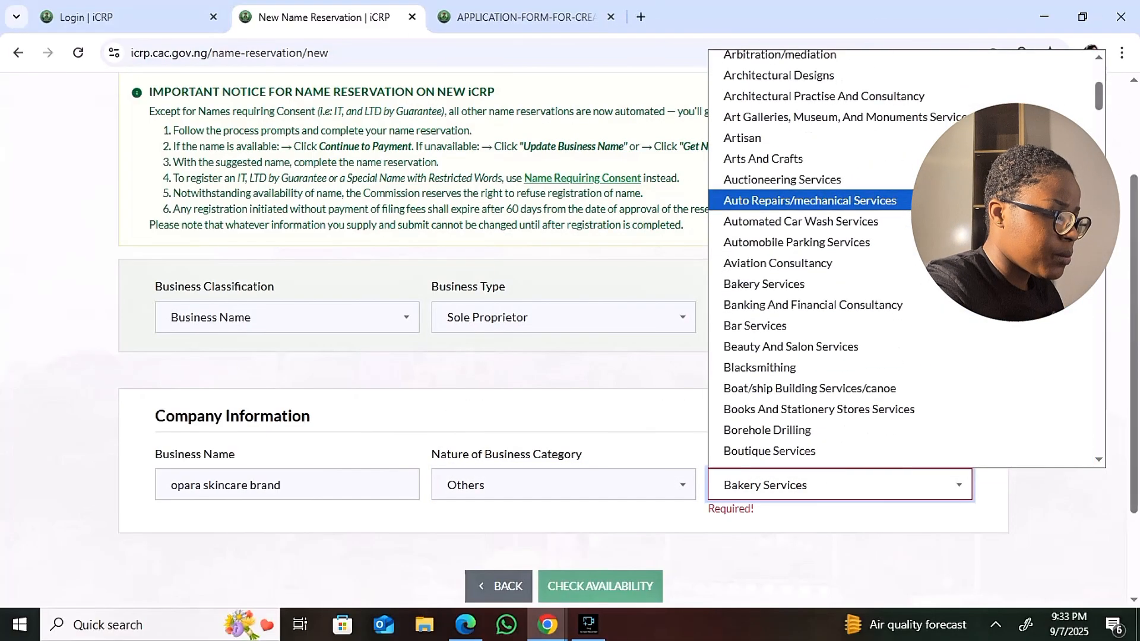
click(791, 340)
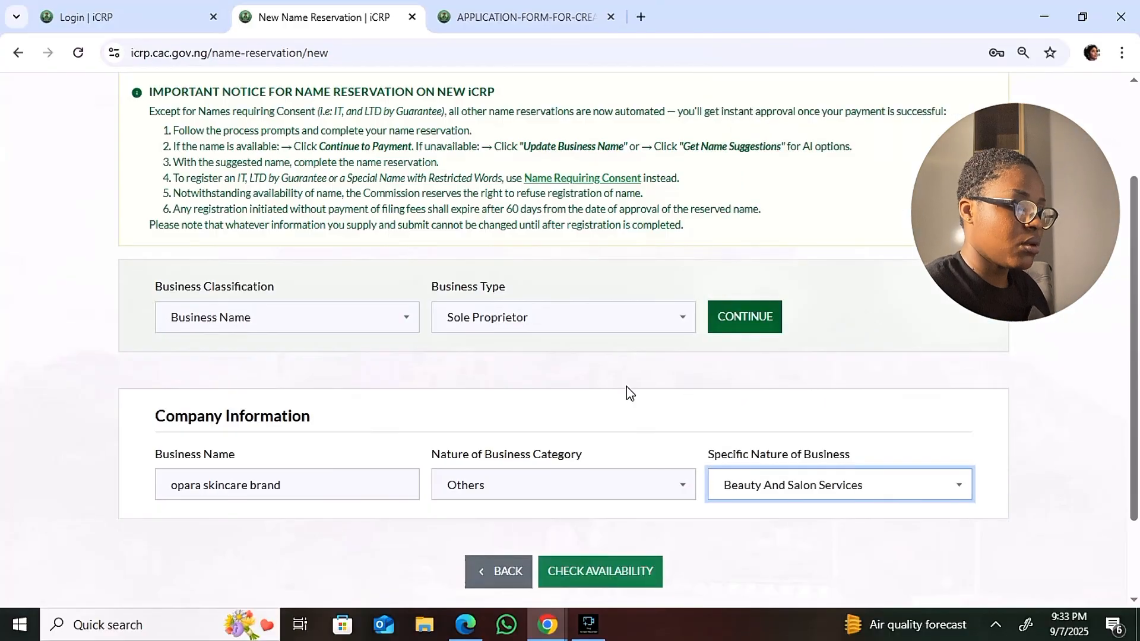
Confirm OPARA SKINCARE BRAND is available, then delete BRAND to leave OPARA SKINCARE
click(579, 579)
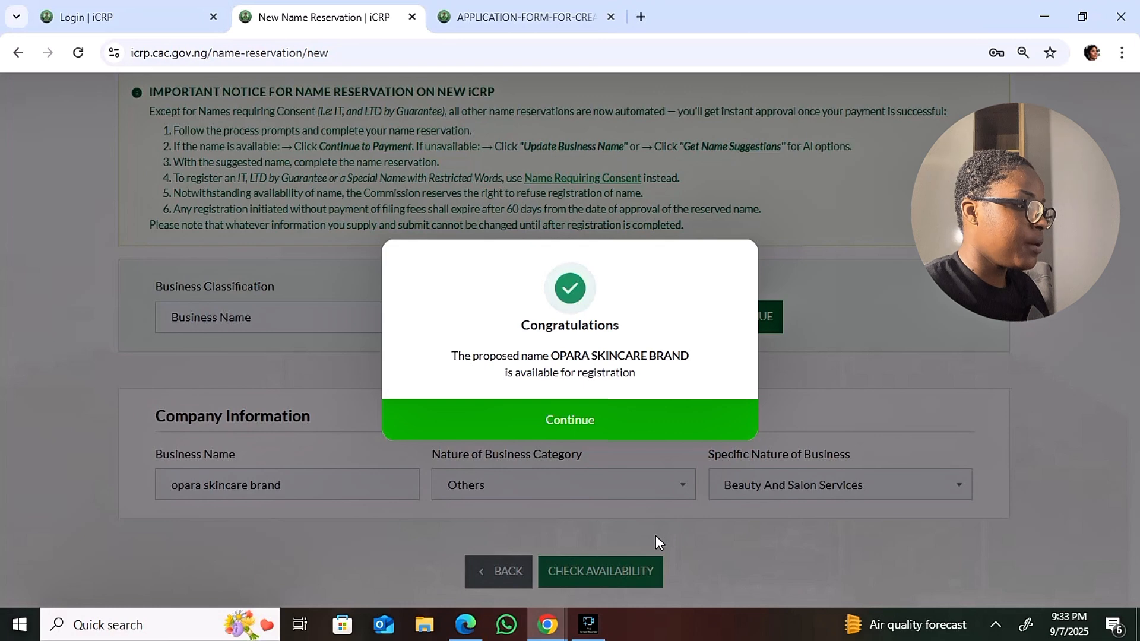
click(579, 419)
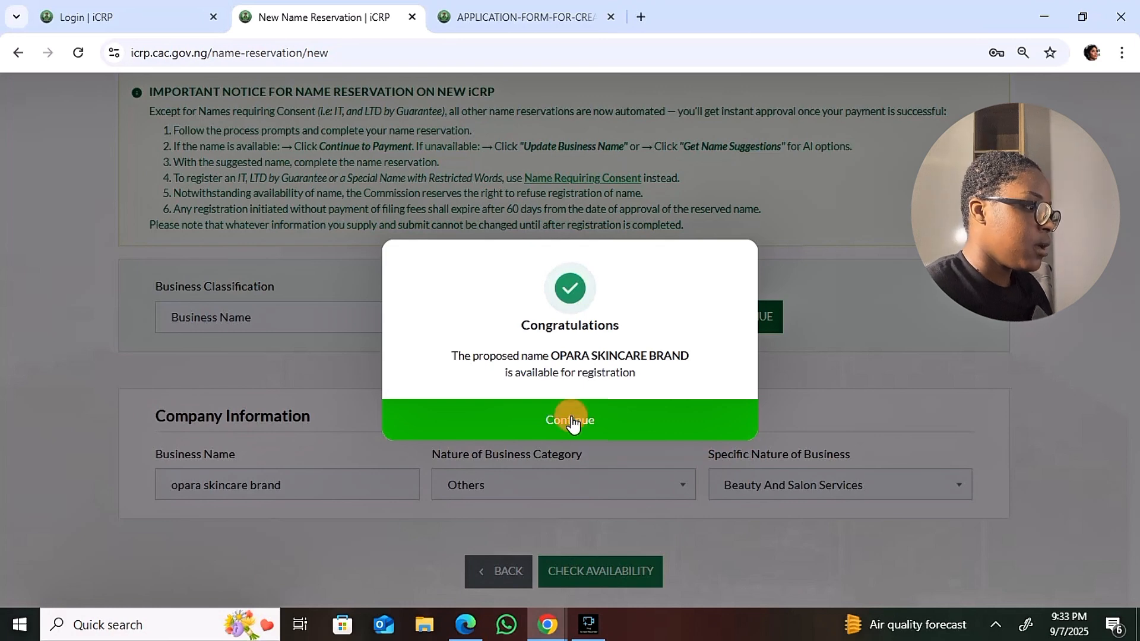
click(358, 485)
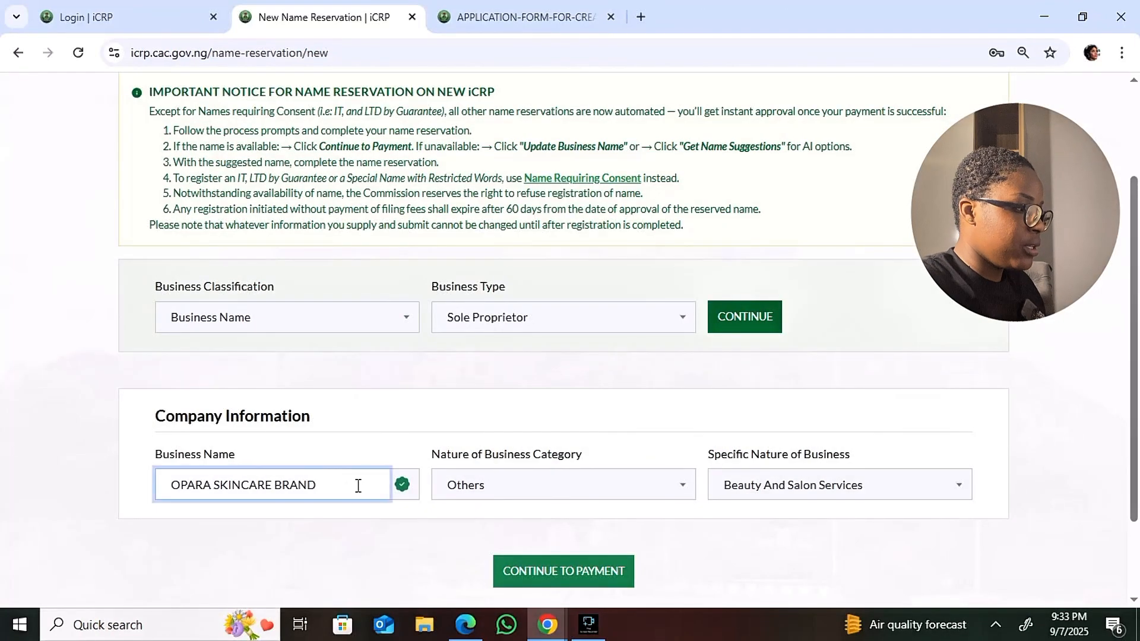
key(BackSpace)
key(BackSpace)
key(BackSpace)
key(BackSpace)
key(BackSpace)
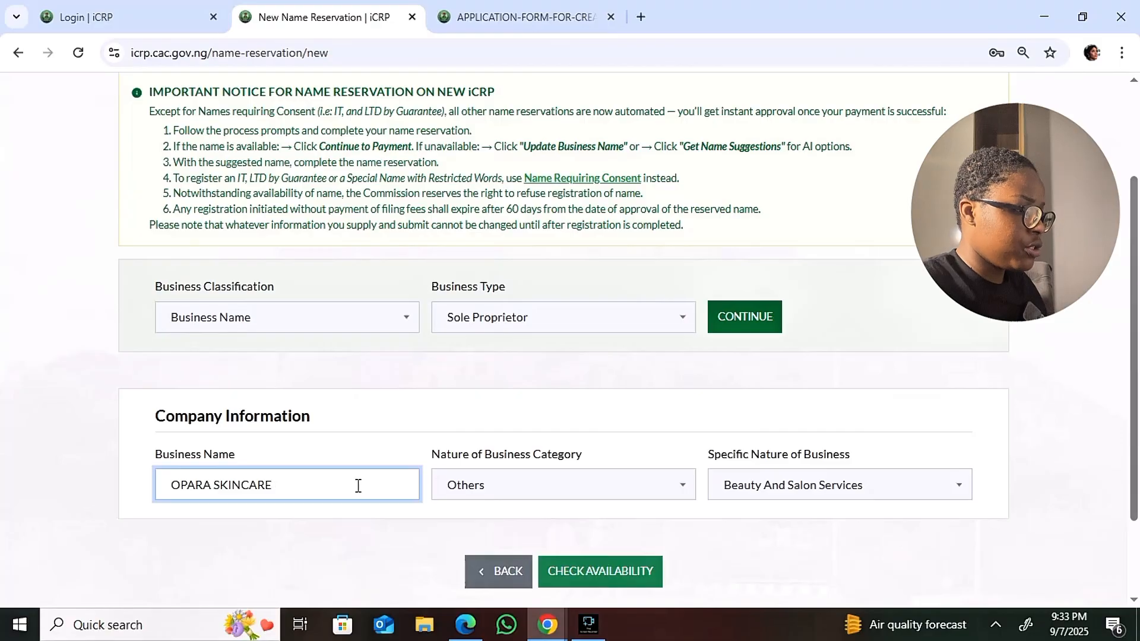
Check OPARA SKINCARE's availability, which fails for lacking a qualifier, and return to revise the name
click(579, 568)
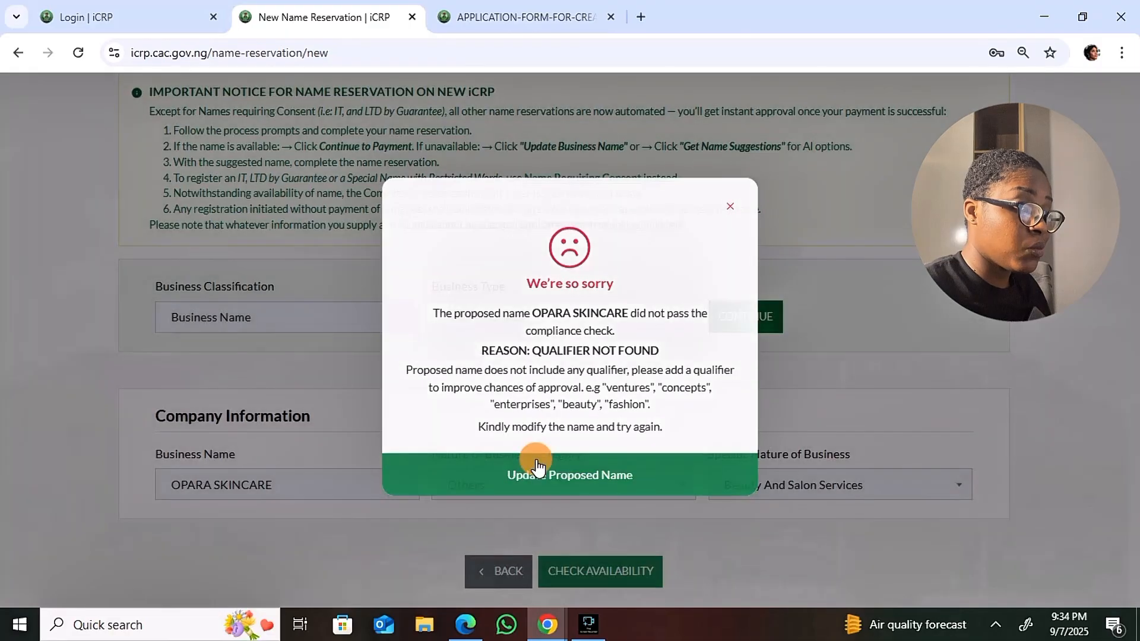
click(528, 469)
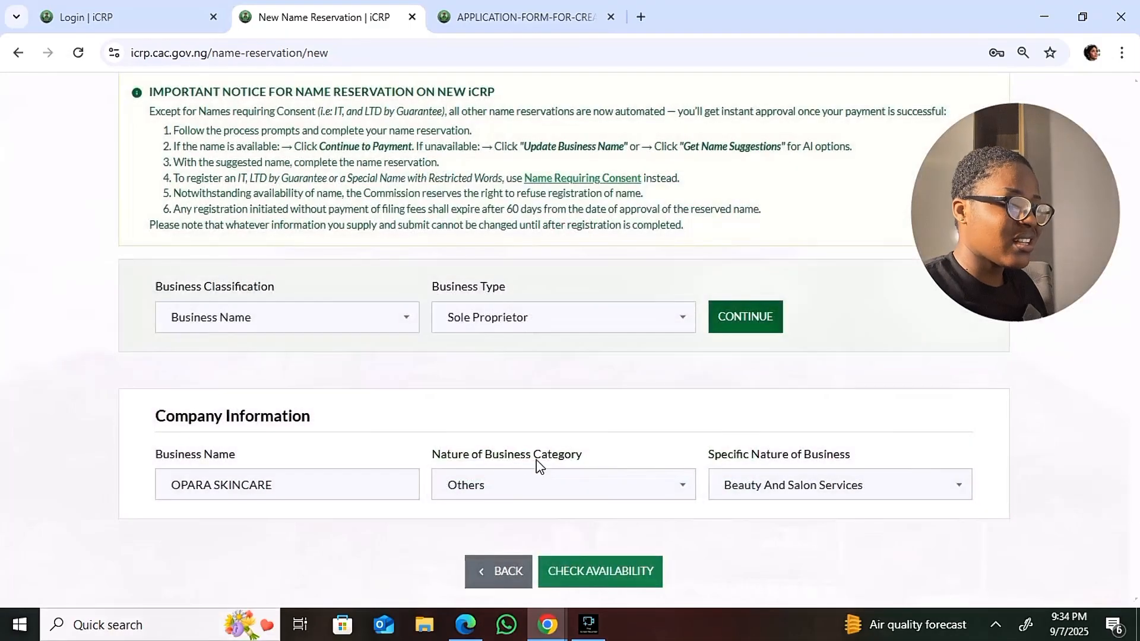
click(567, 567)
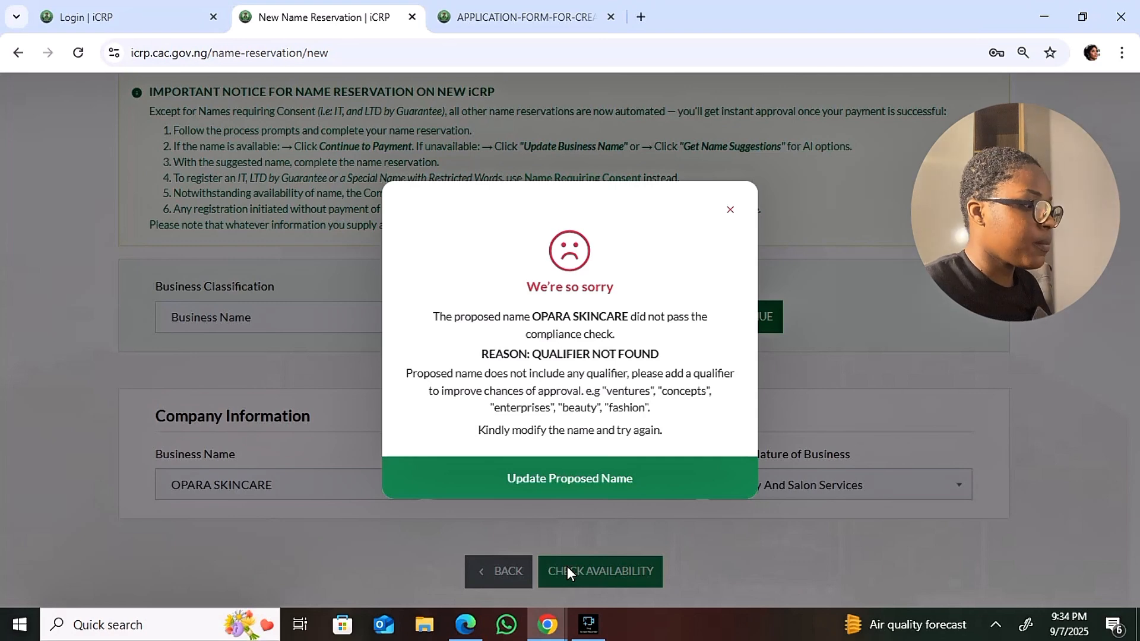
click(616, 478)
click(341, 472)
Restore the name to OPARA SKINCARE BRAND, confirm it is available, and continue past the Congratulations dialog
text(b)
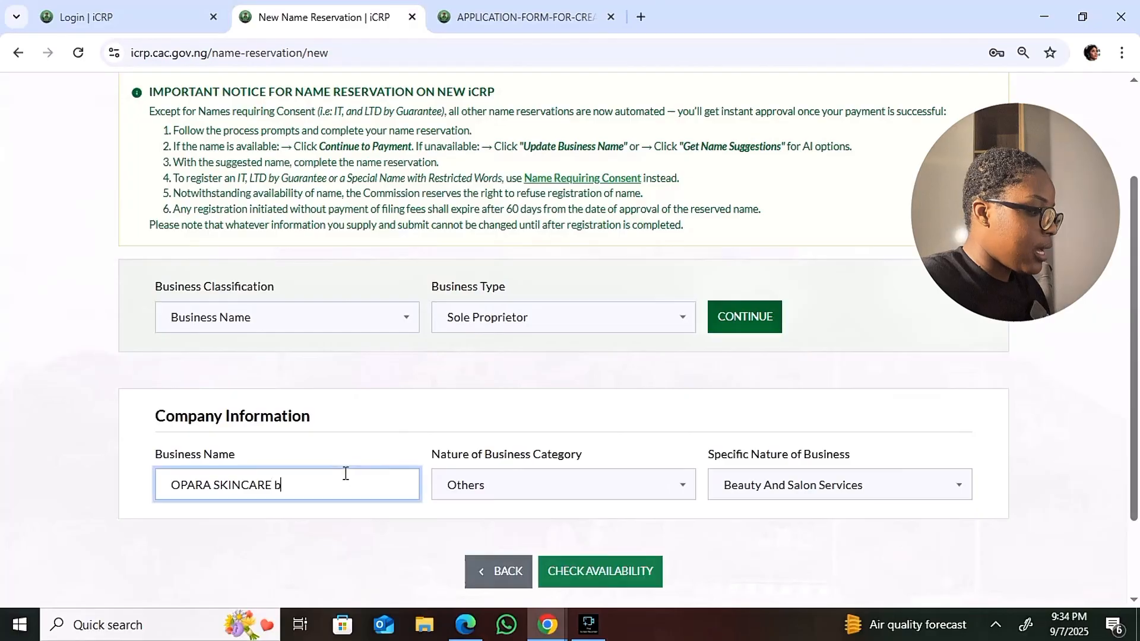
key(BackSpace)
text(BRAND)
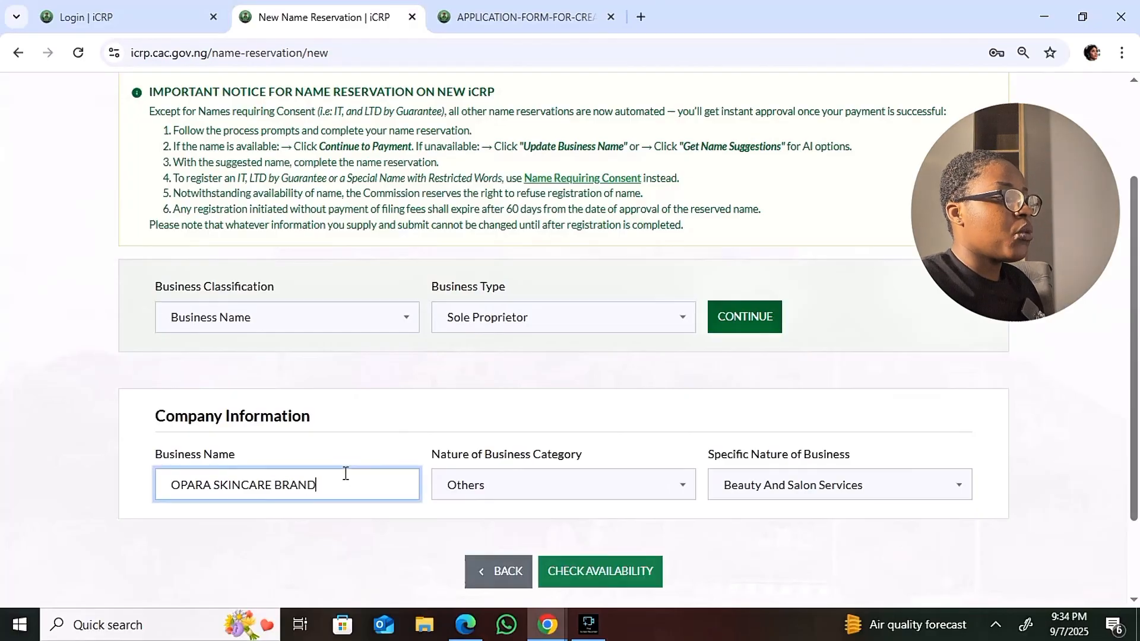
click(614, 580)
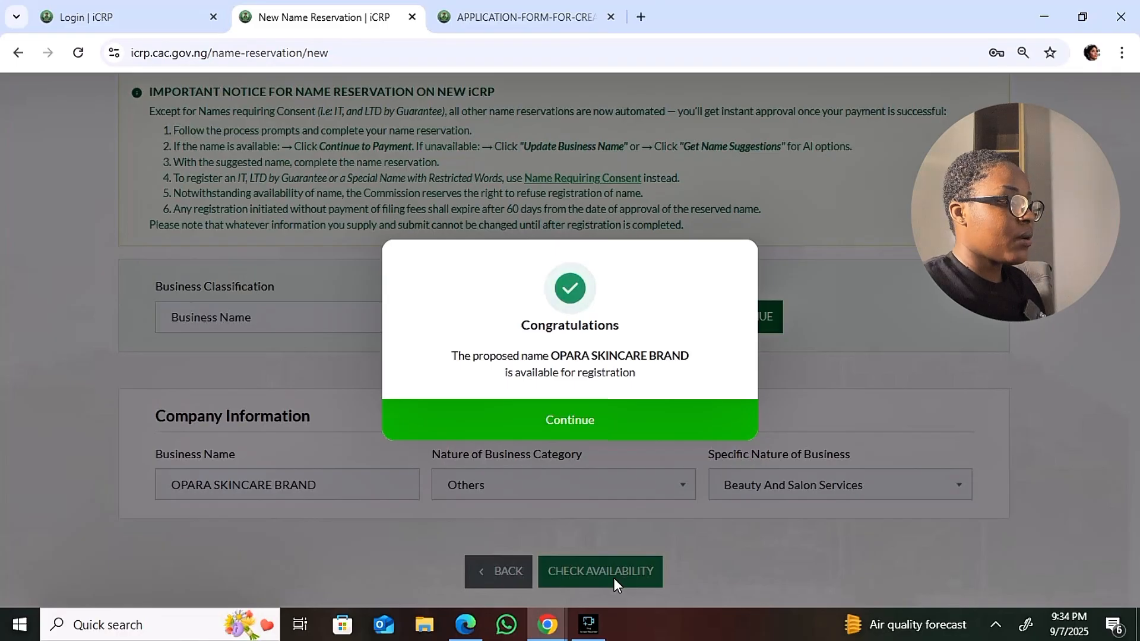
click(568, 417)
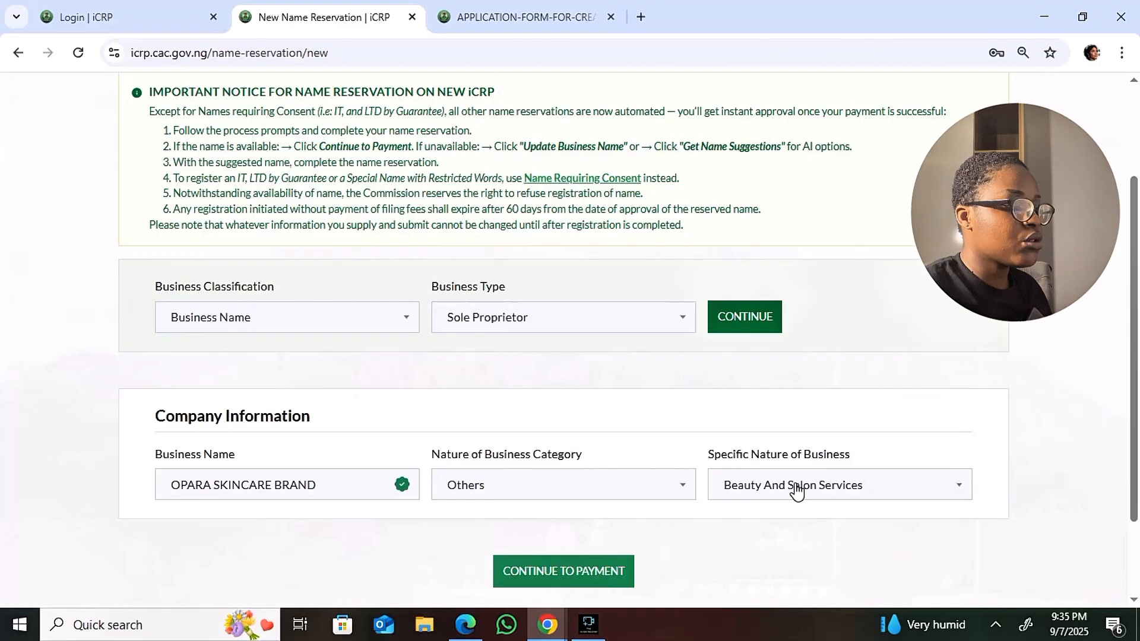
Proceed to the ₦500.00 name-reservation payment summary with its Remita reference
click(613, 585)
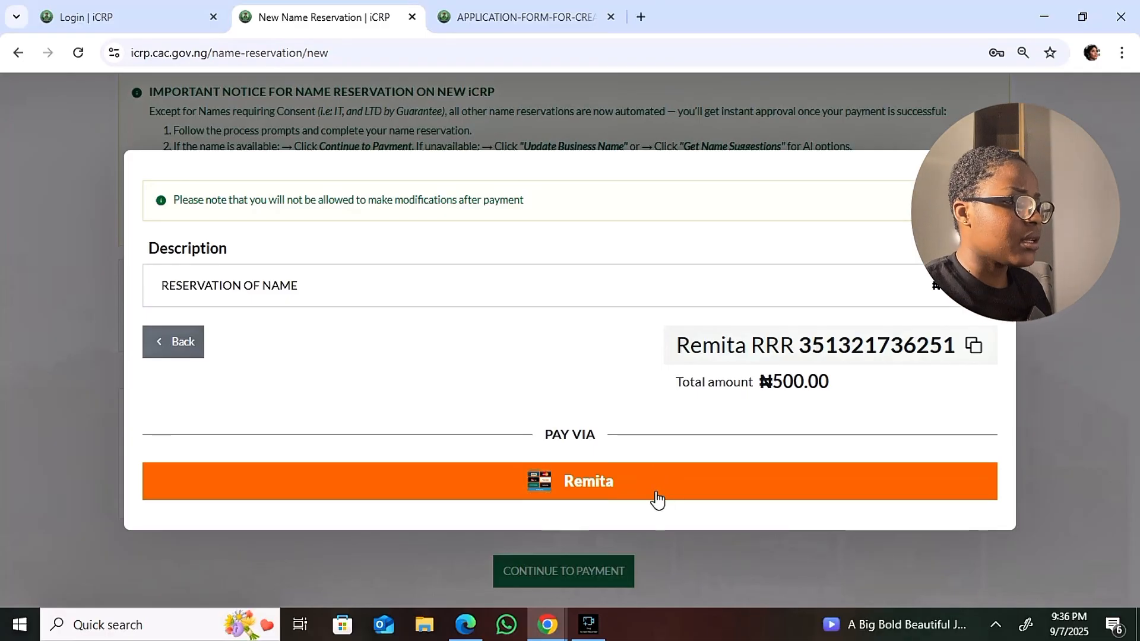
click(703, 581)
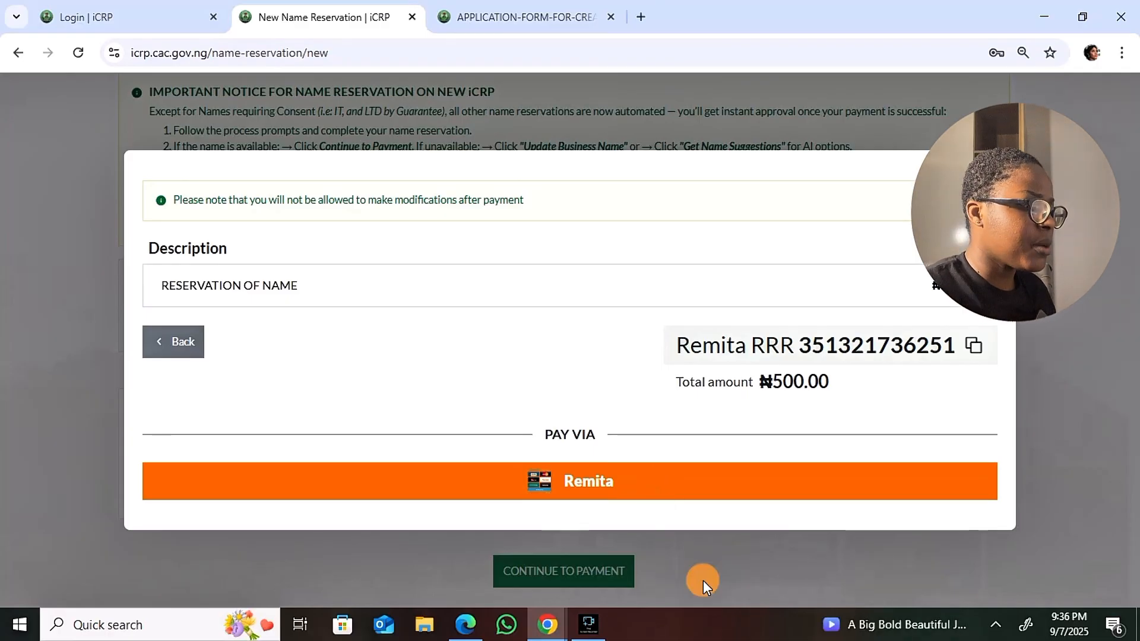
Pay the NGN 663.94 reservation fee through Remita using the one-time passcode
click(674, 483)
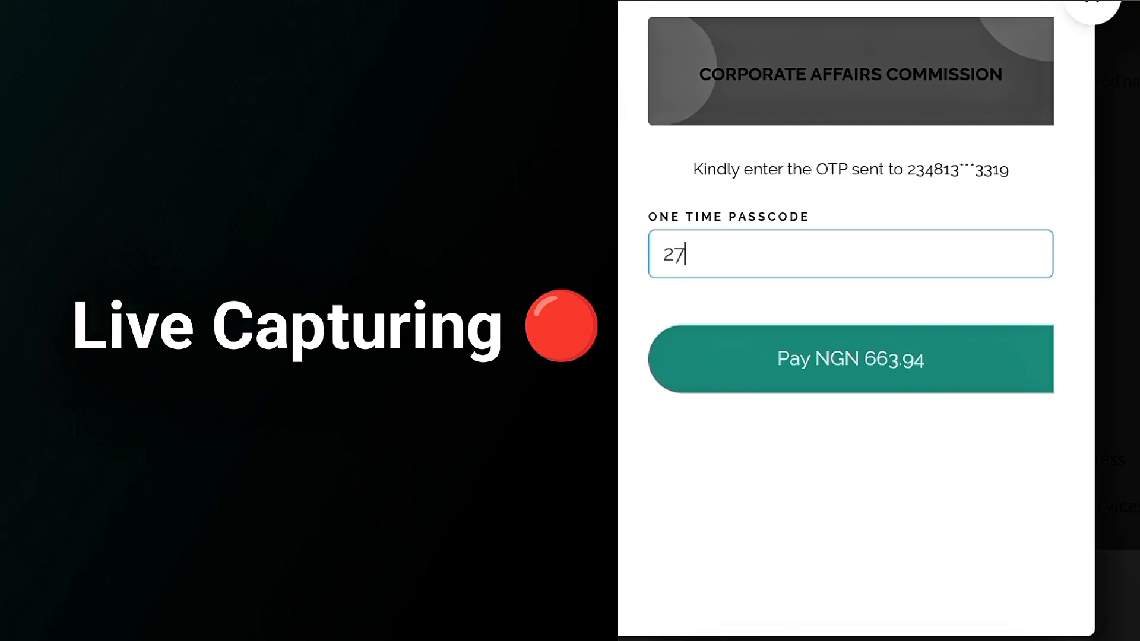
click(952, 365)
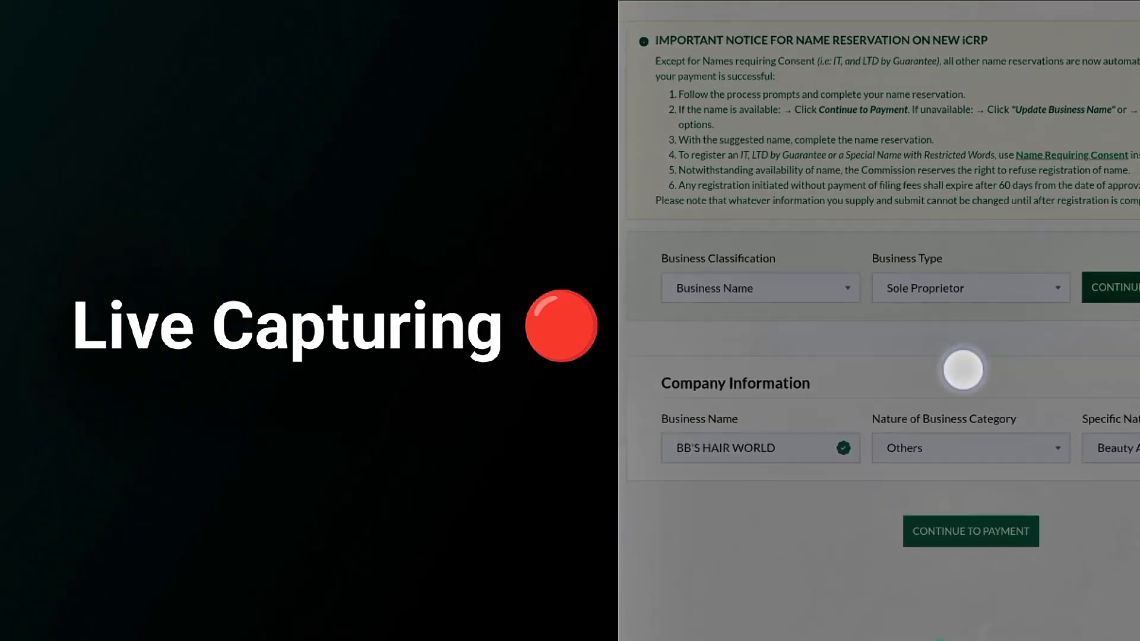
Browse the name reservations list, including page two, to find the approved fashion reservation
scroll(879, 321, up, 2)
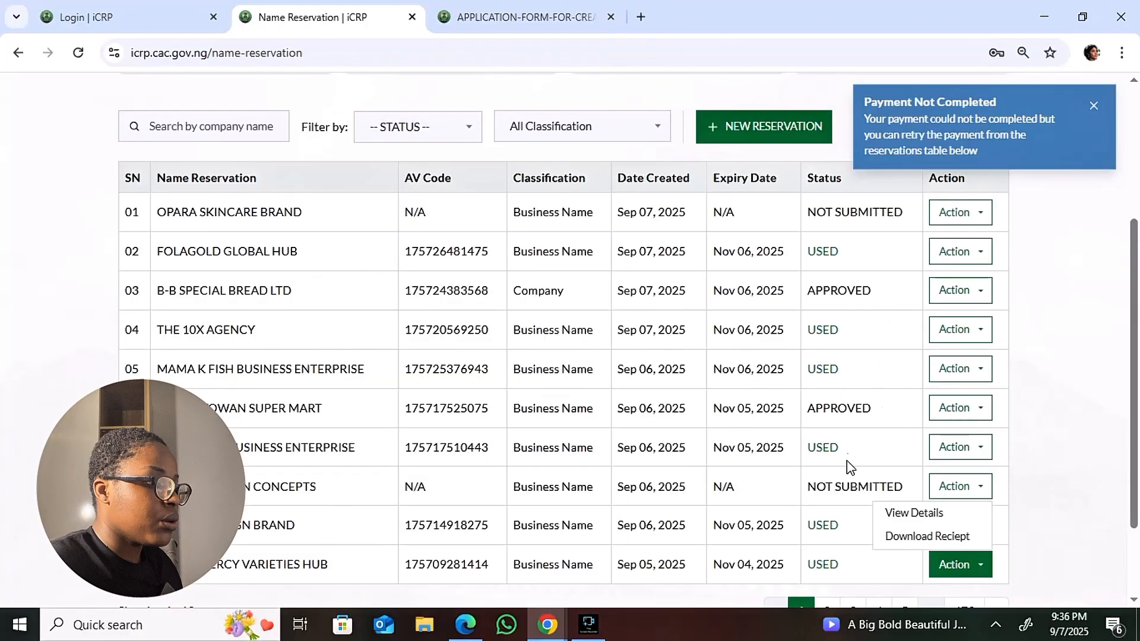
click(956, 291)
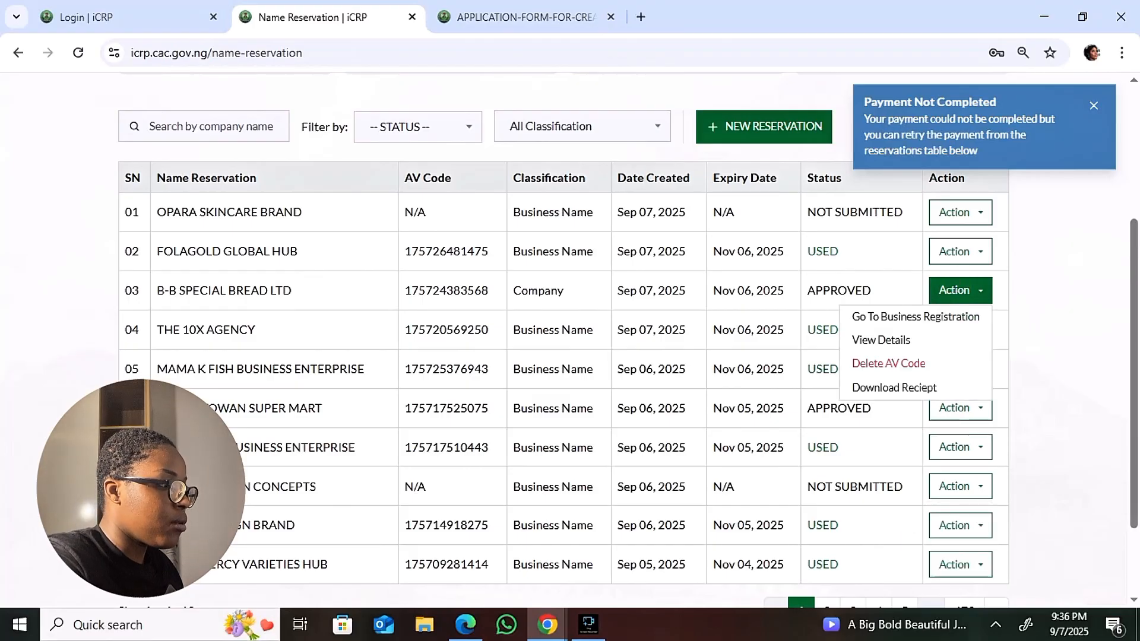
scroll(955, 290, down, 3)
click(827, 501)
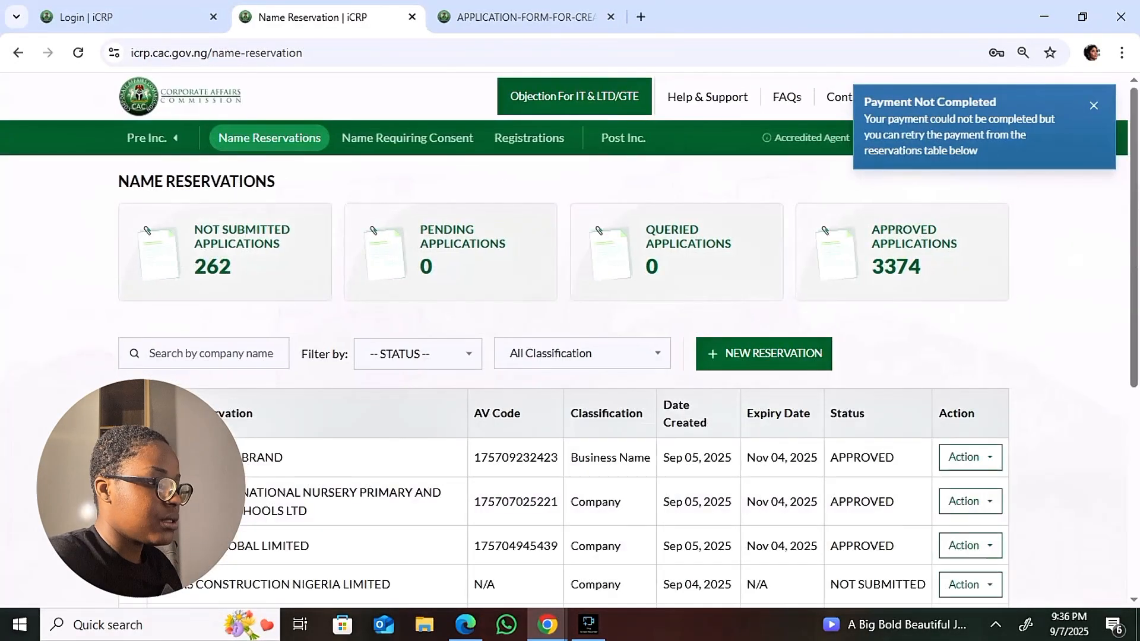
scroll(970, 395, down, 1)
click(969, 396)
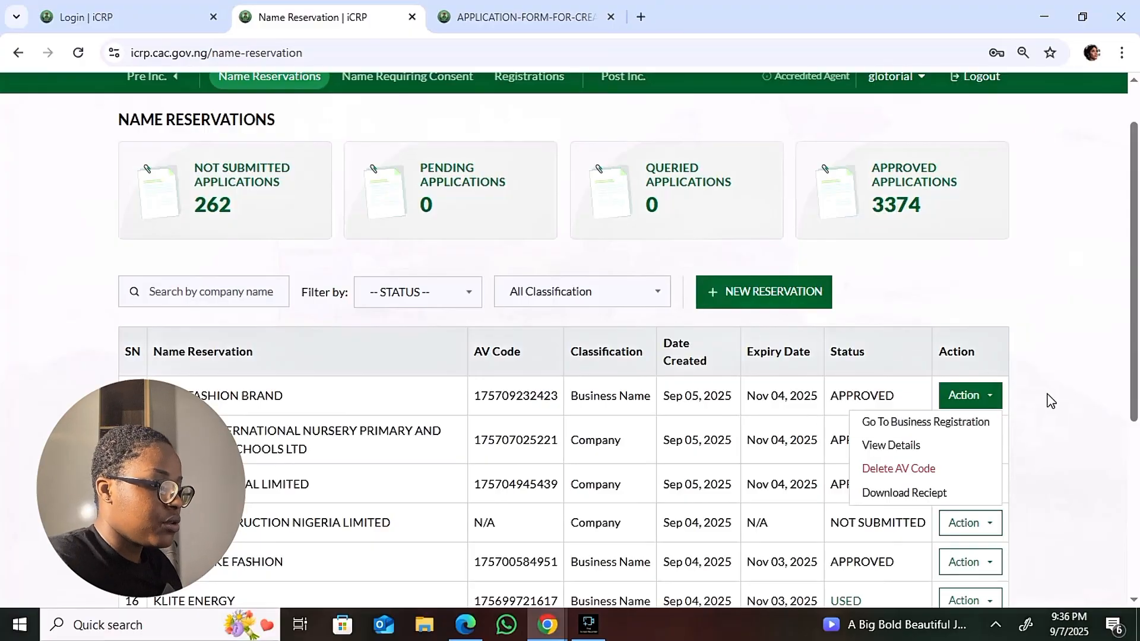
click(970, 562)
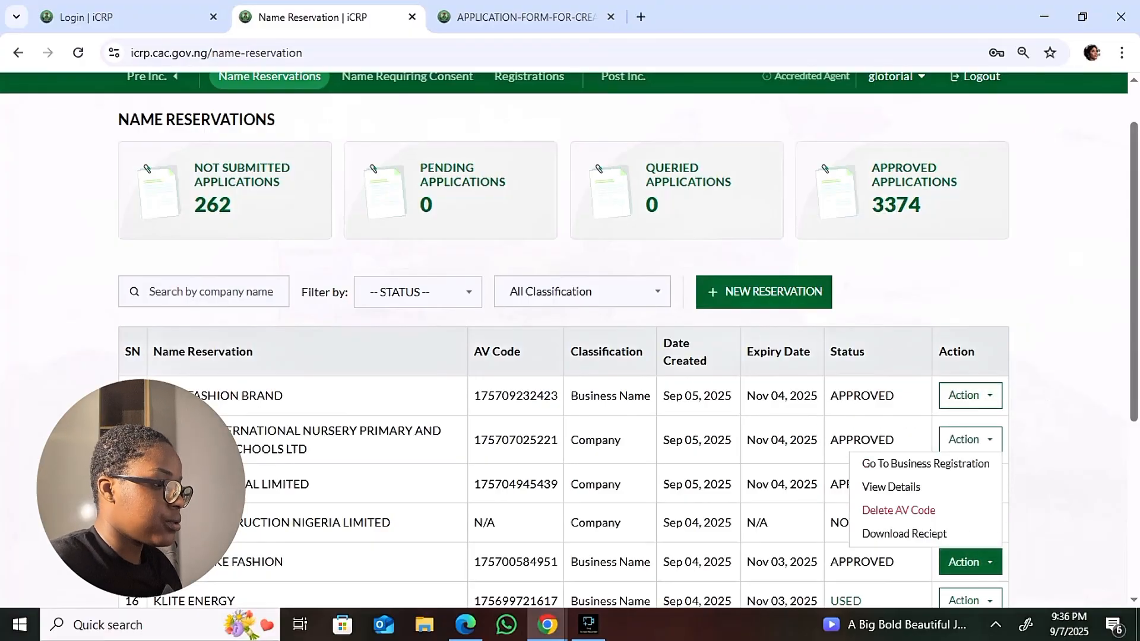
scroll(969, 562, down, 2)
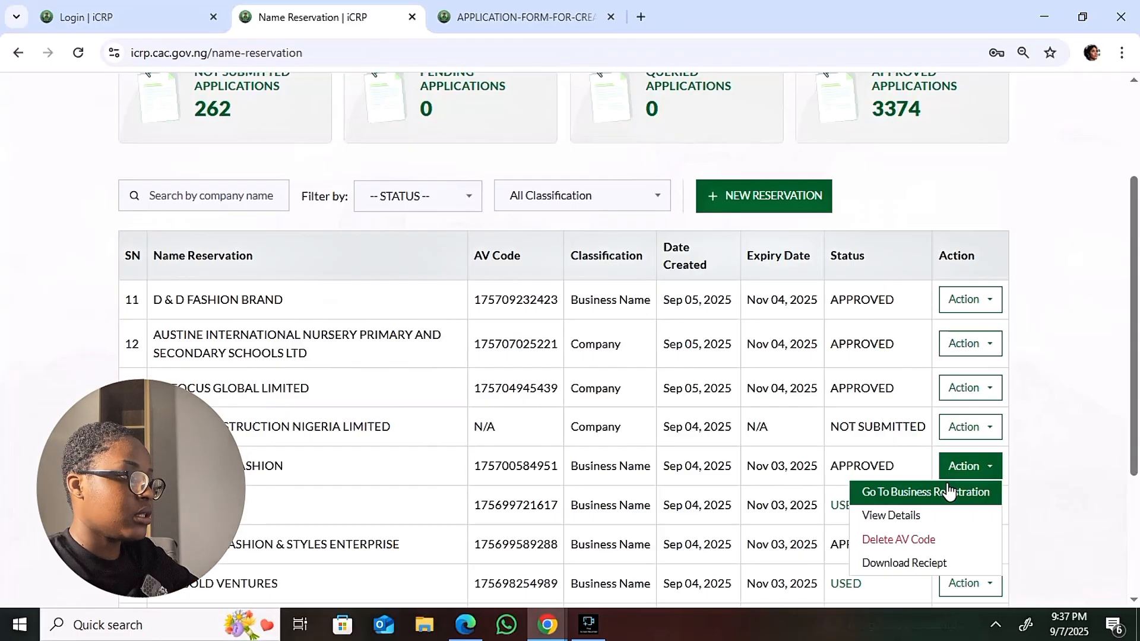
scroll(564, 356, up, 2)
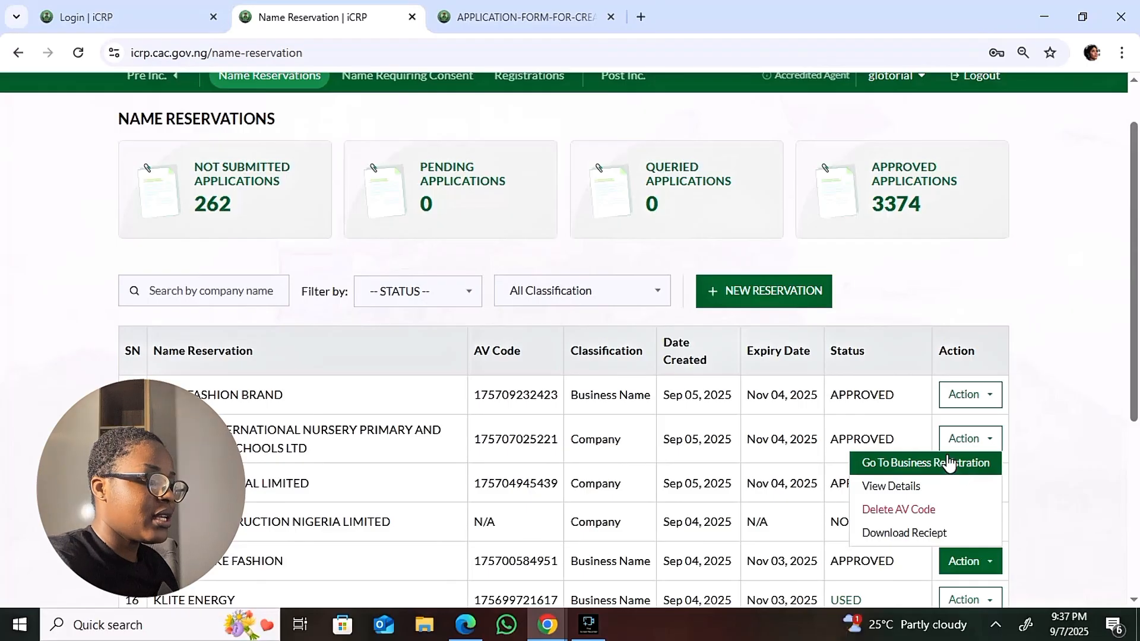
scroll(957, 466, down, 2)
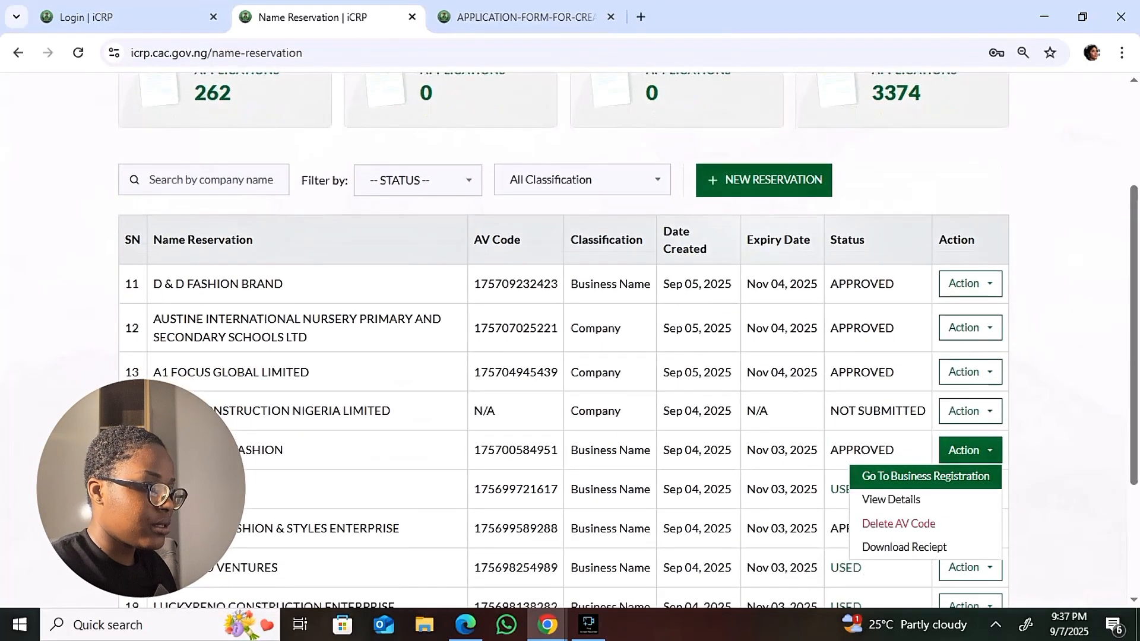
Choose Go To Business Registration from the approved fashion reservation's Action menu
click(956, 459)
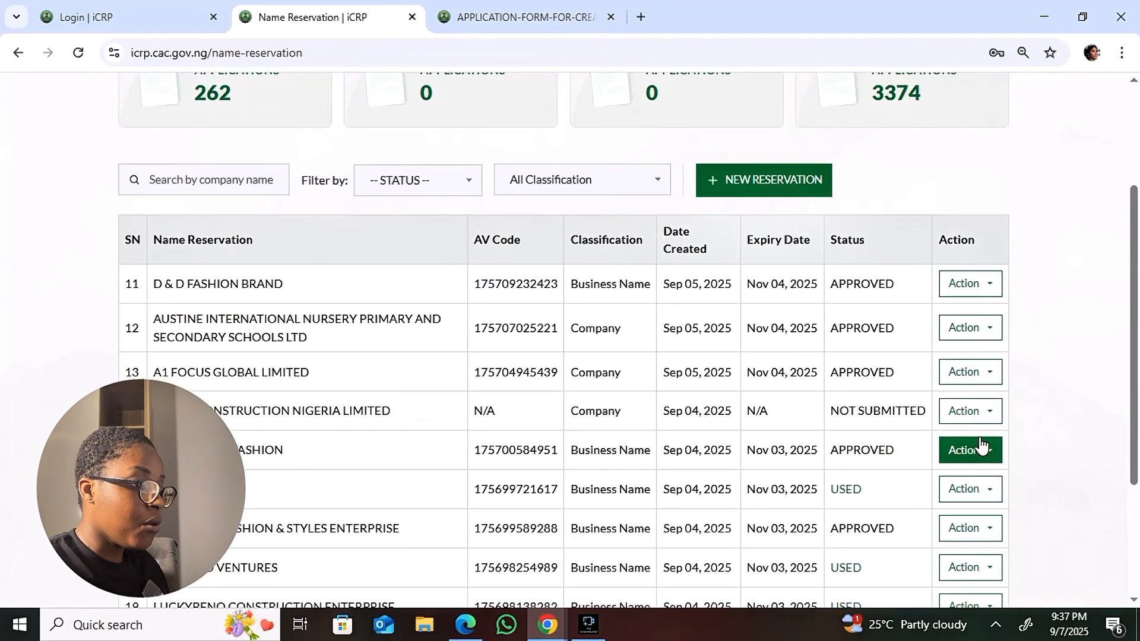
click(975, 454)
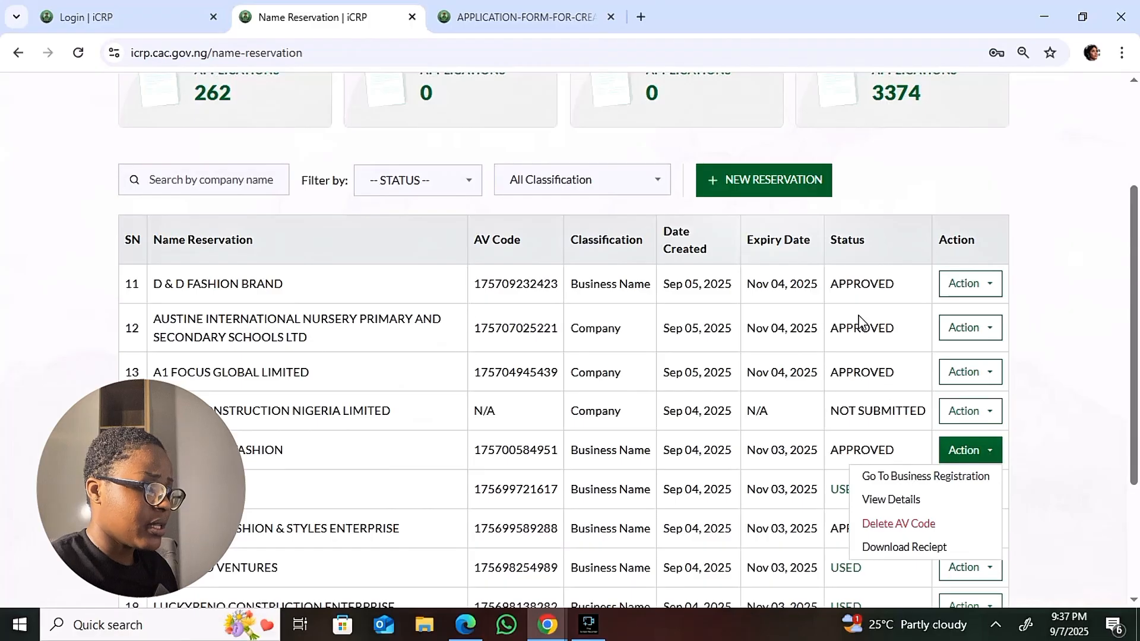
click(858, 280)
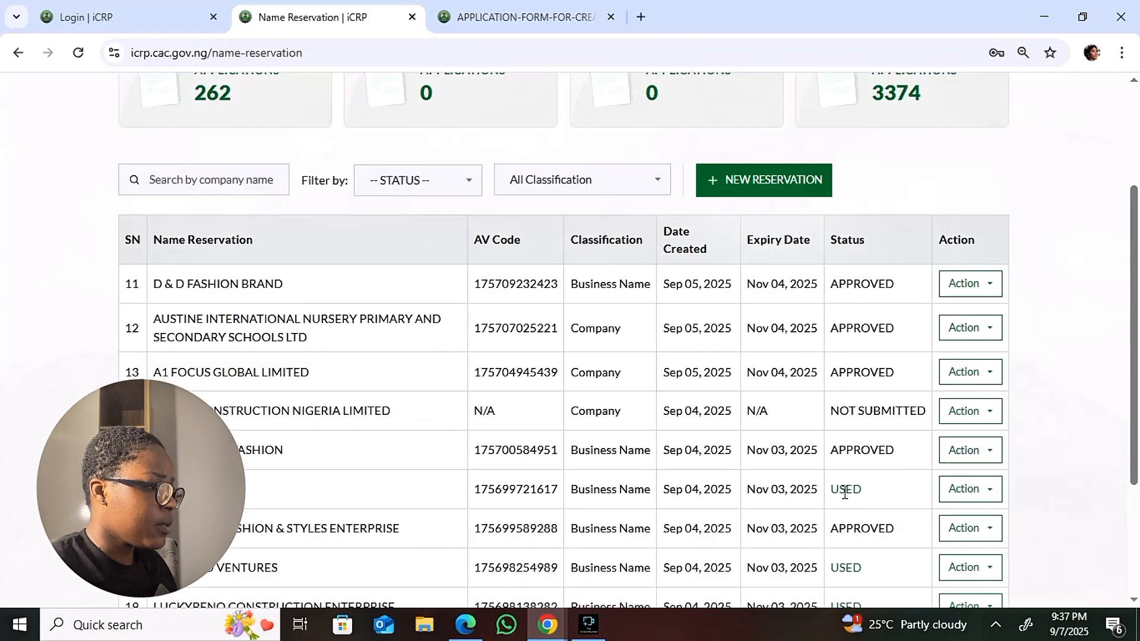
click(952, 448)
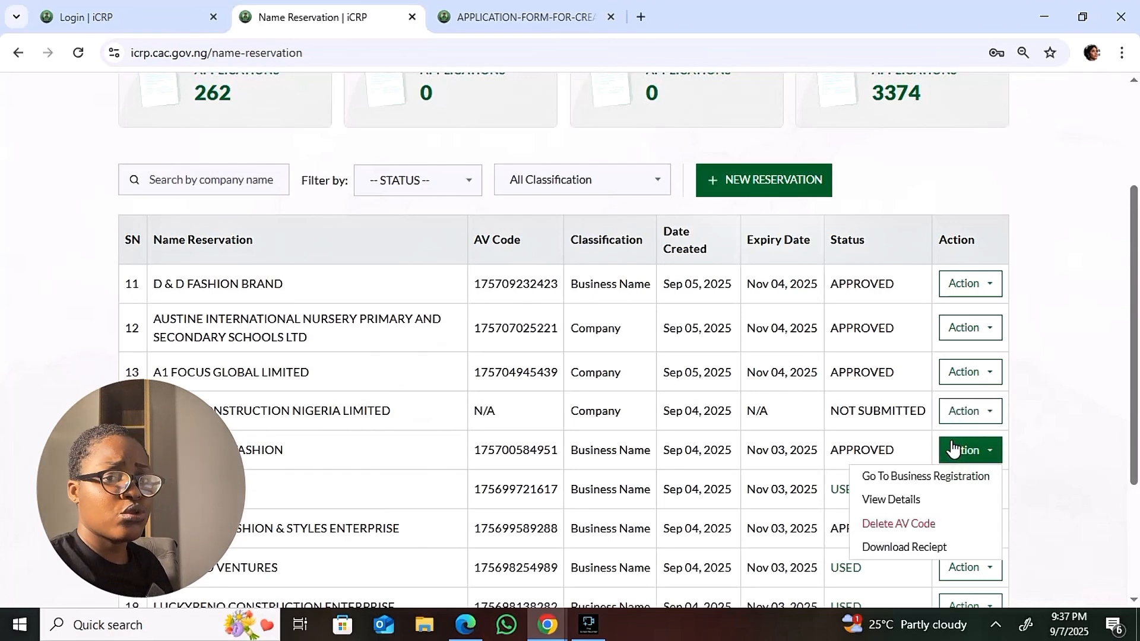
click(917, 475)
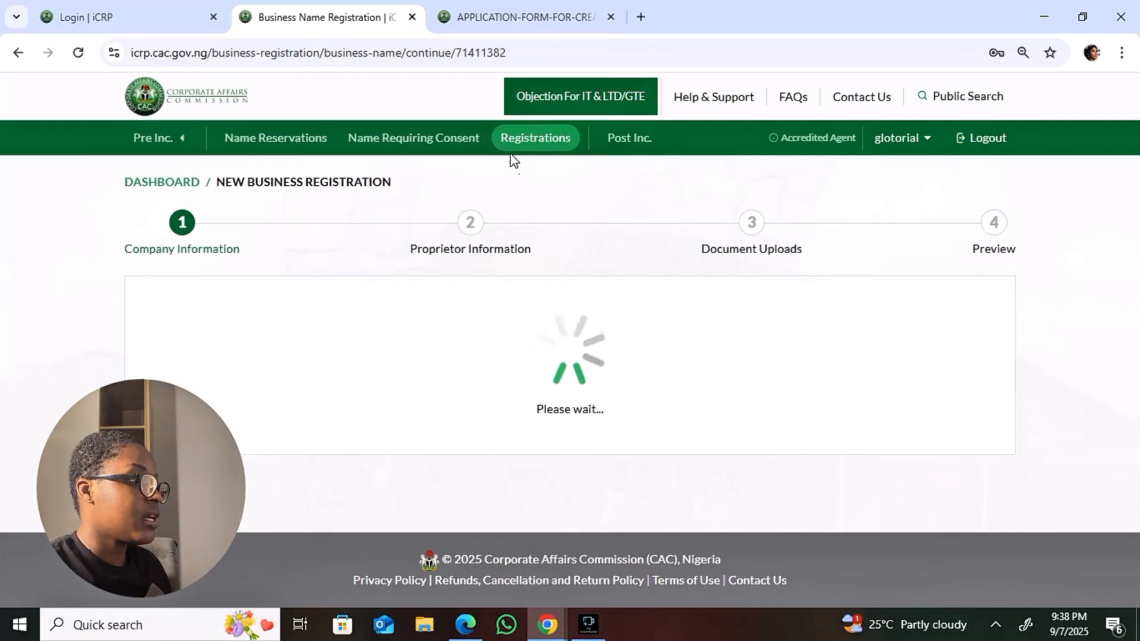
Continue the NOT SUBMITTED fashion registration from the Registrations list
click(530, 154)
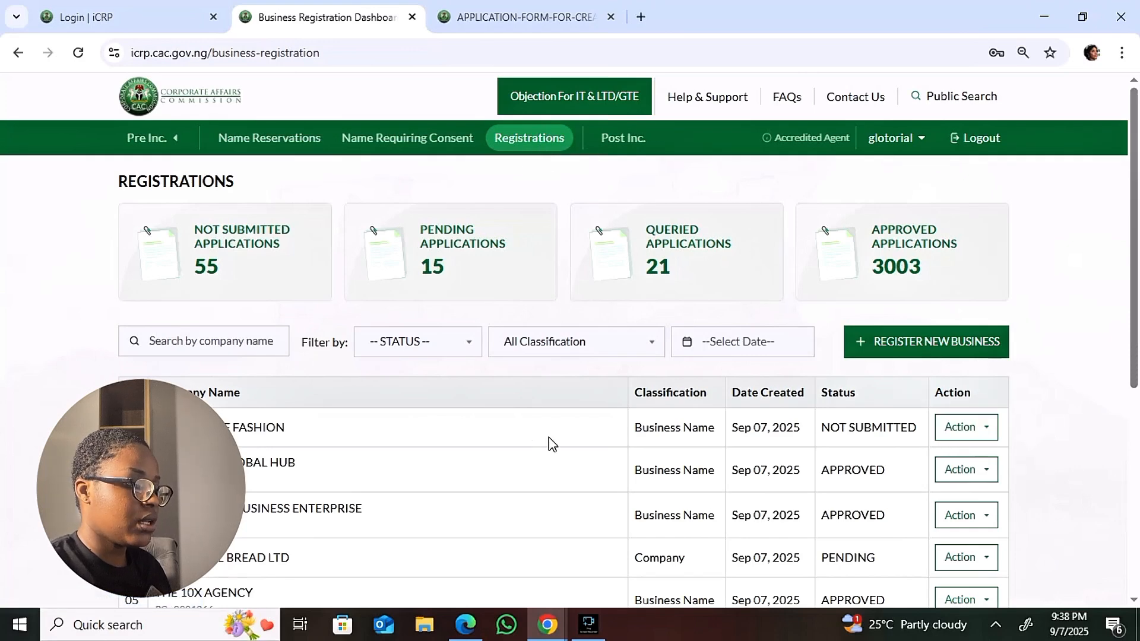
click(962, 432)
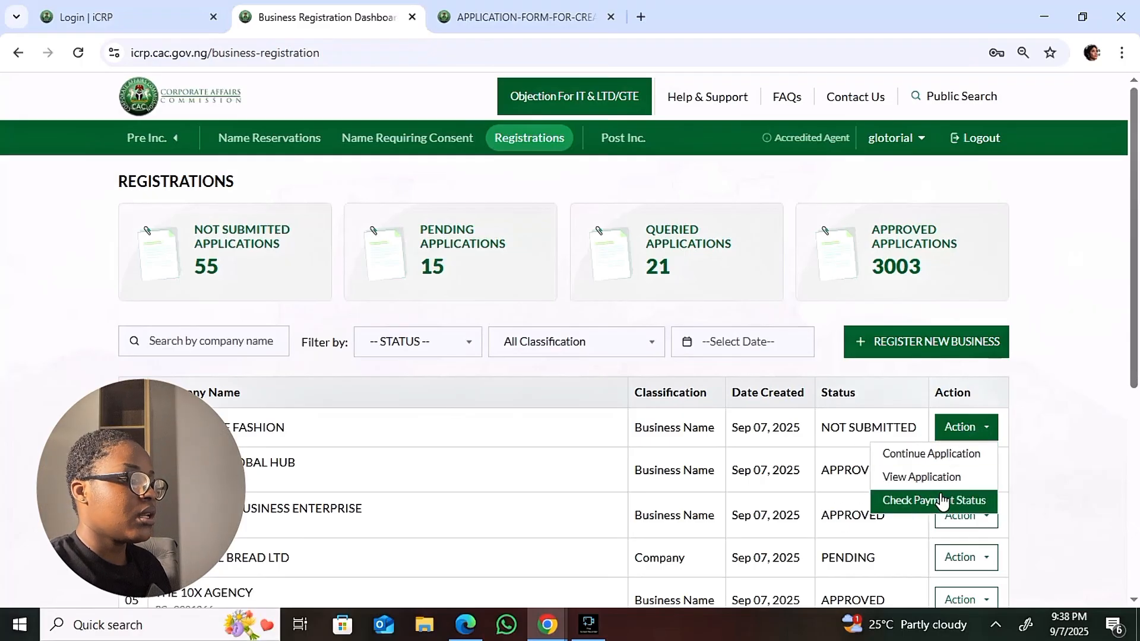
click(940, 453)
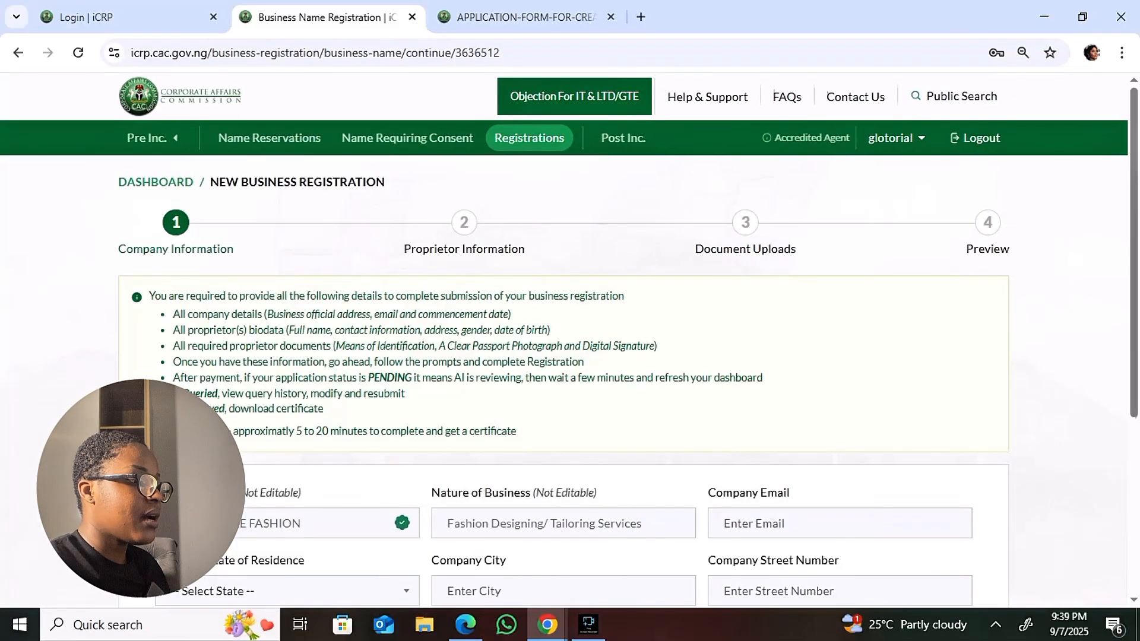
Set the business commencement date to 09/07/2025 and begin typing the company e-mail
scroll(939, 447, down, 3)
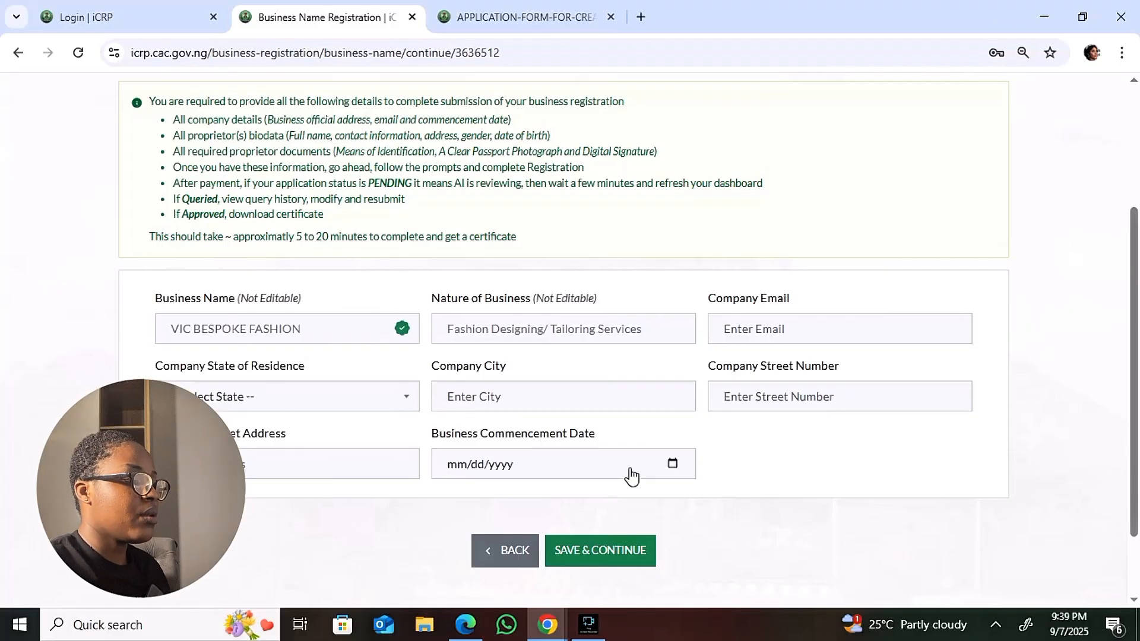
click(671, 461)
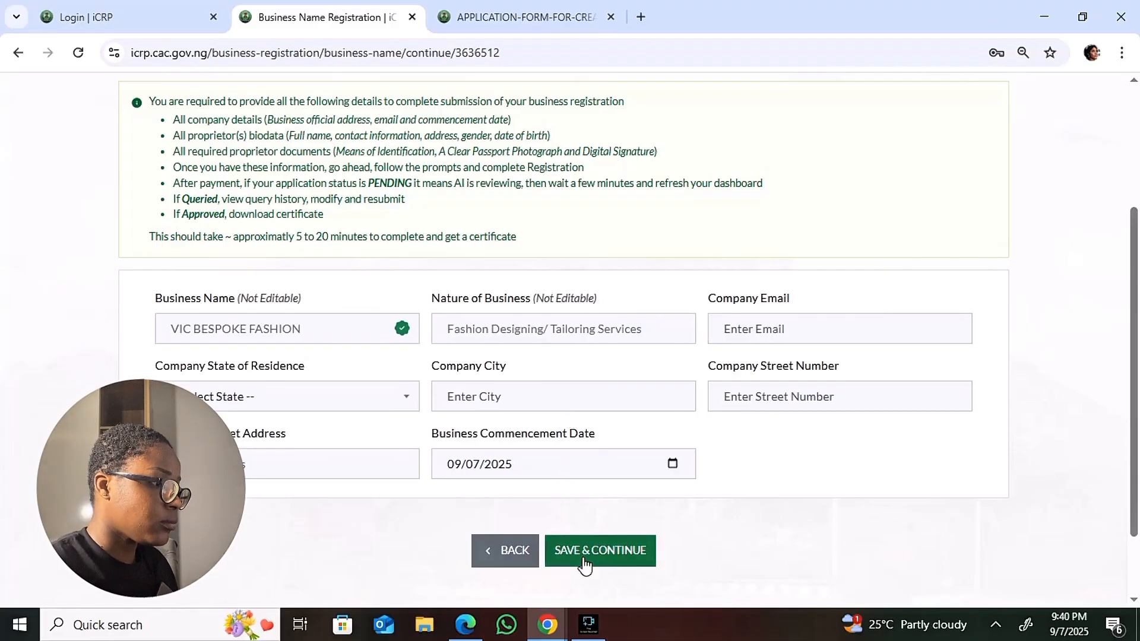
click(757, 328)
text(YOU)
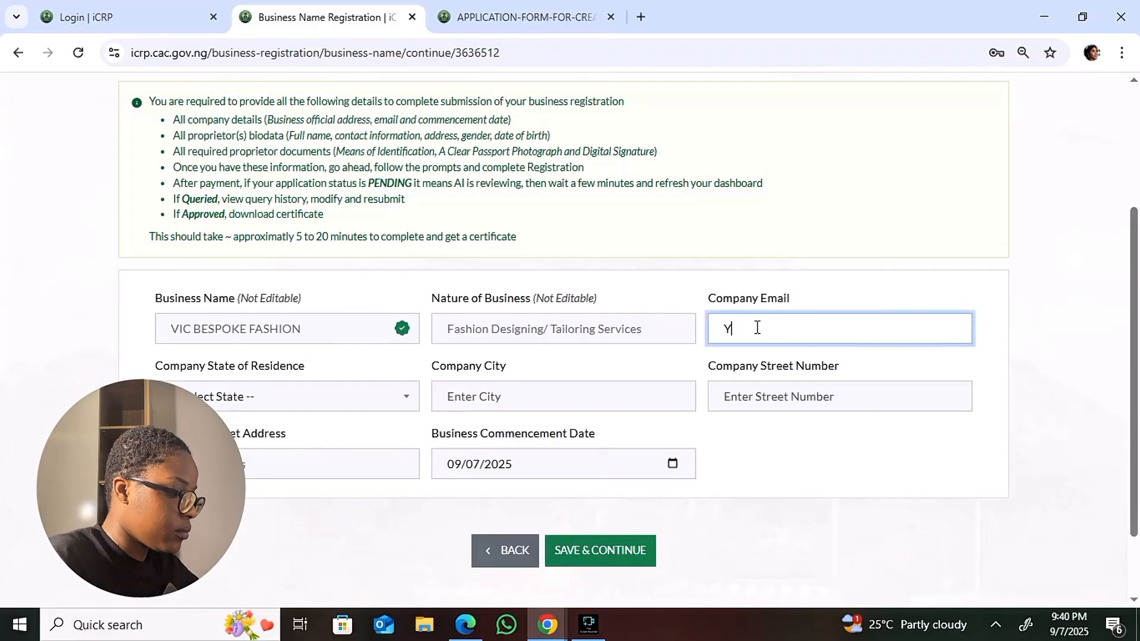
text(1)
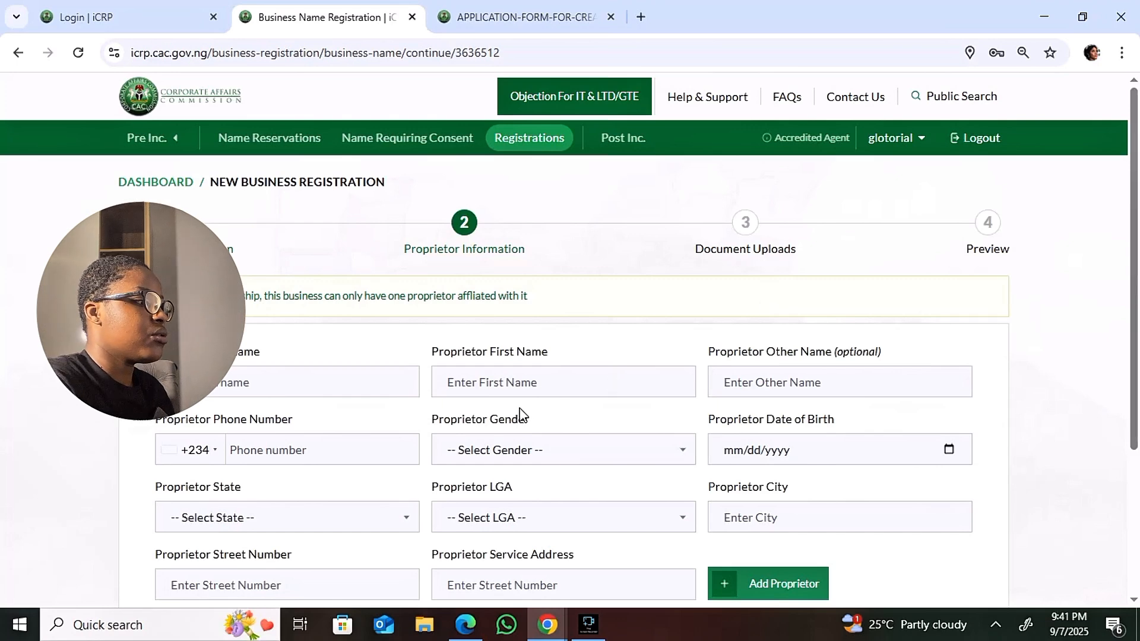
Set the proprietor's gender to FEMALE
scroll(314, 389, down, 3)
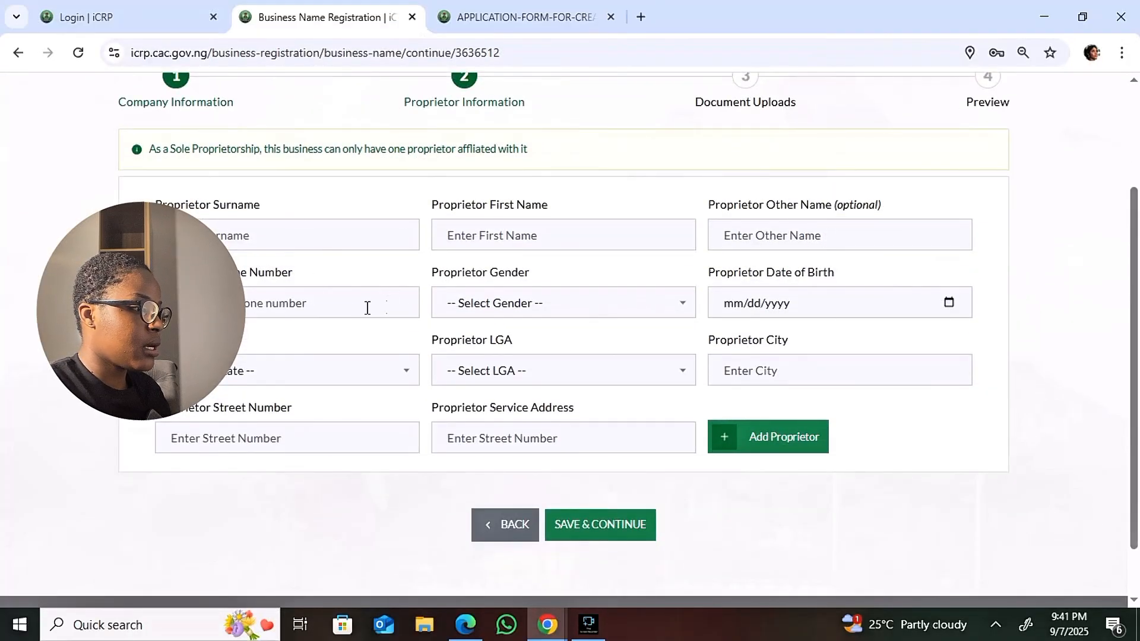
click(484, 302)
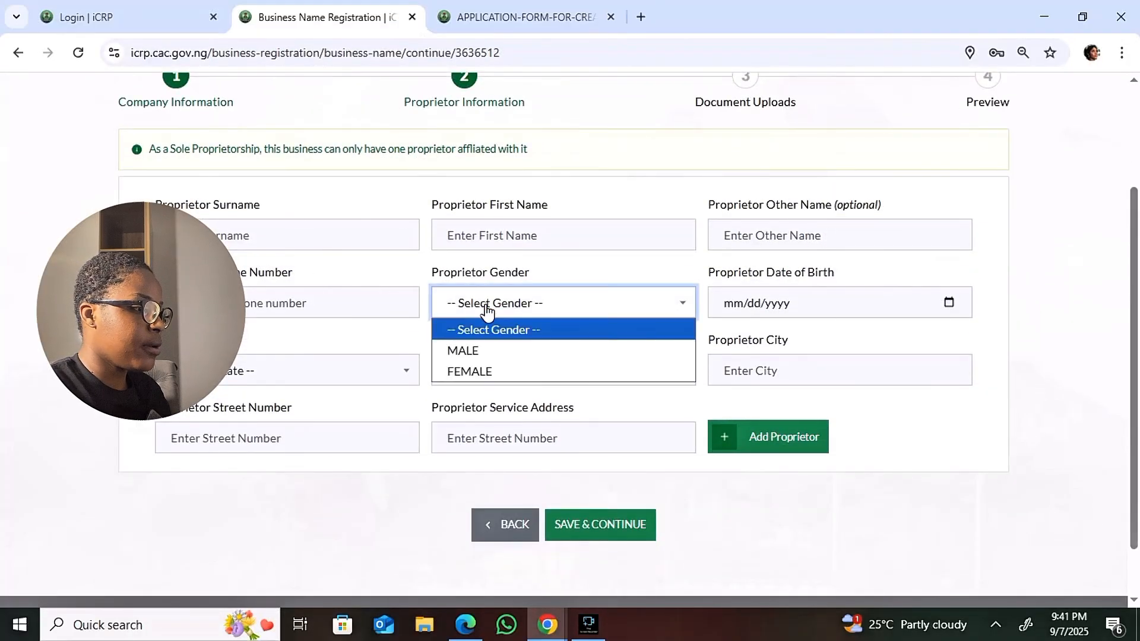
click(472, 370)
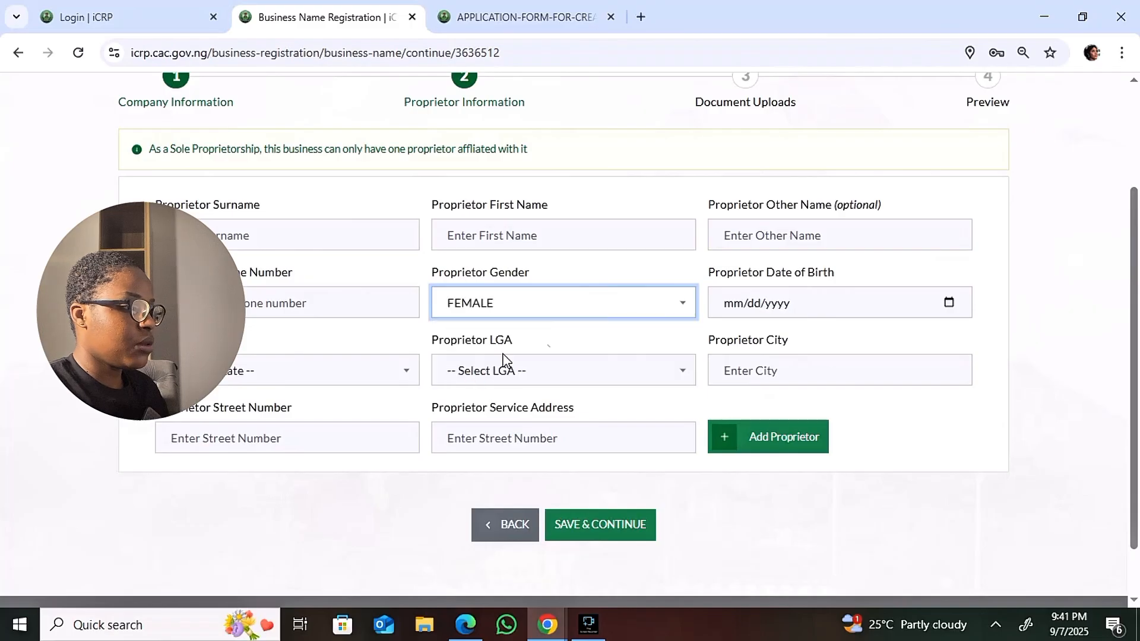
click(945, 303)
click(778, 336)
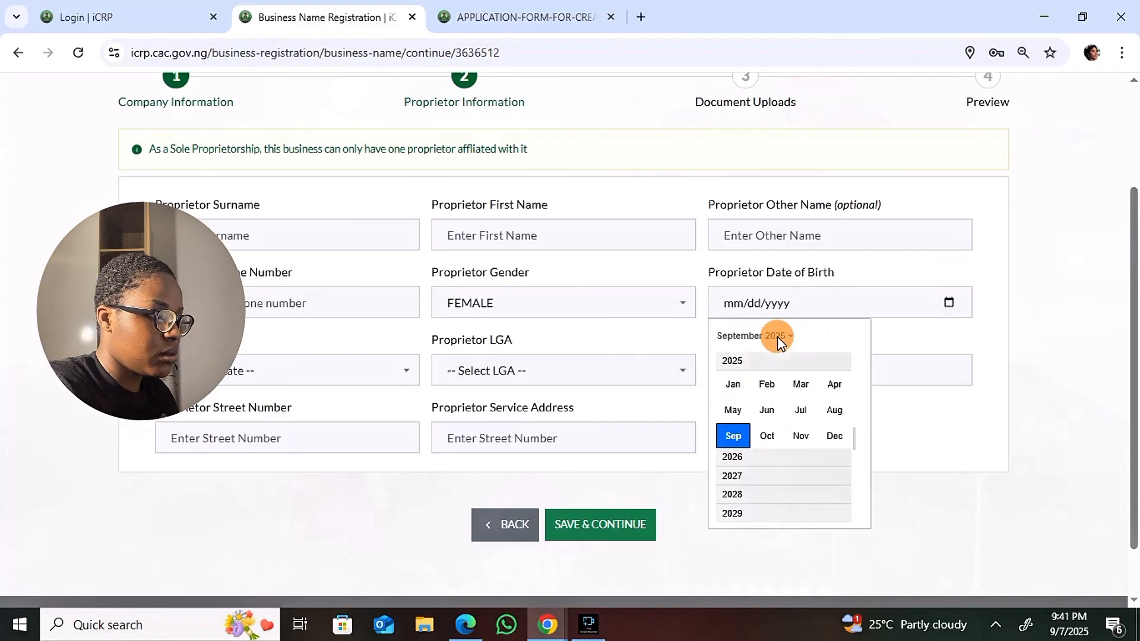
scroll(742, 361, up, 6)
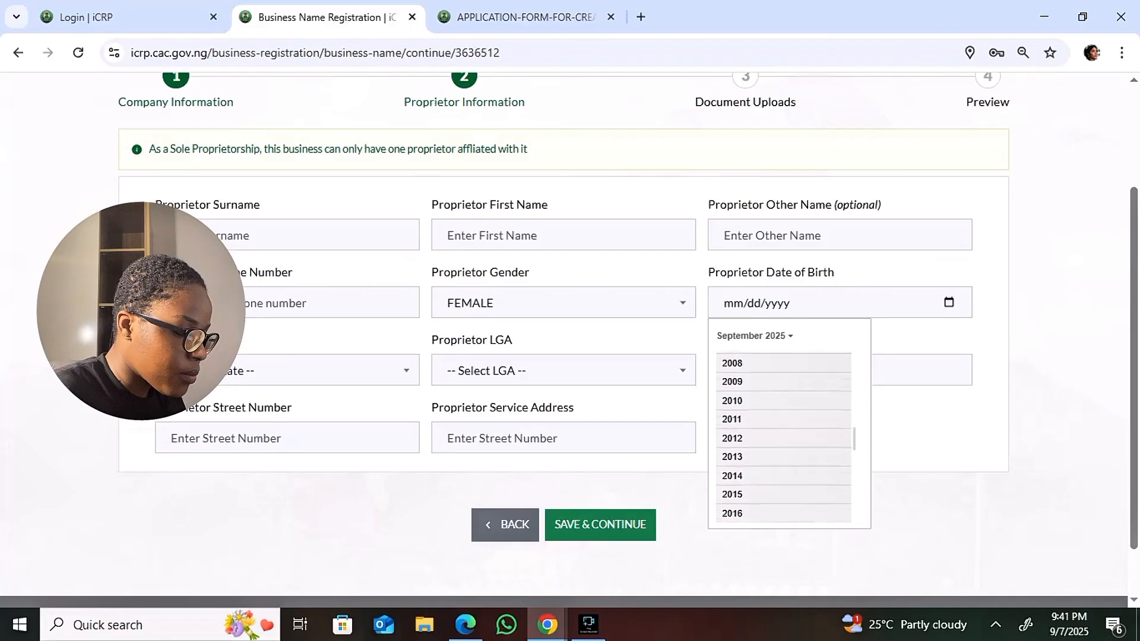
scroll(727, 392, up, 3)
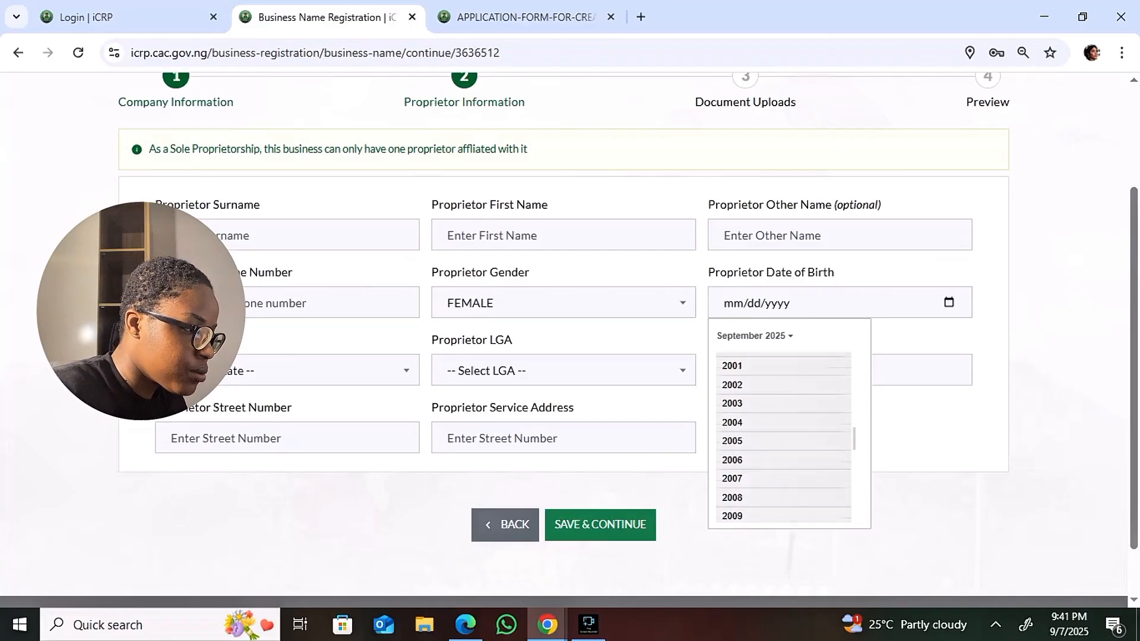
scroll(783, 437, up, 3)
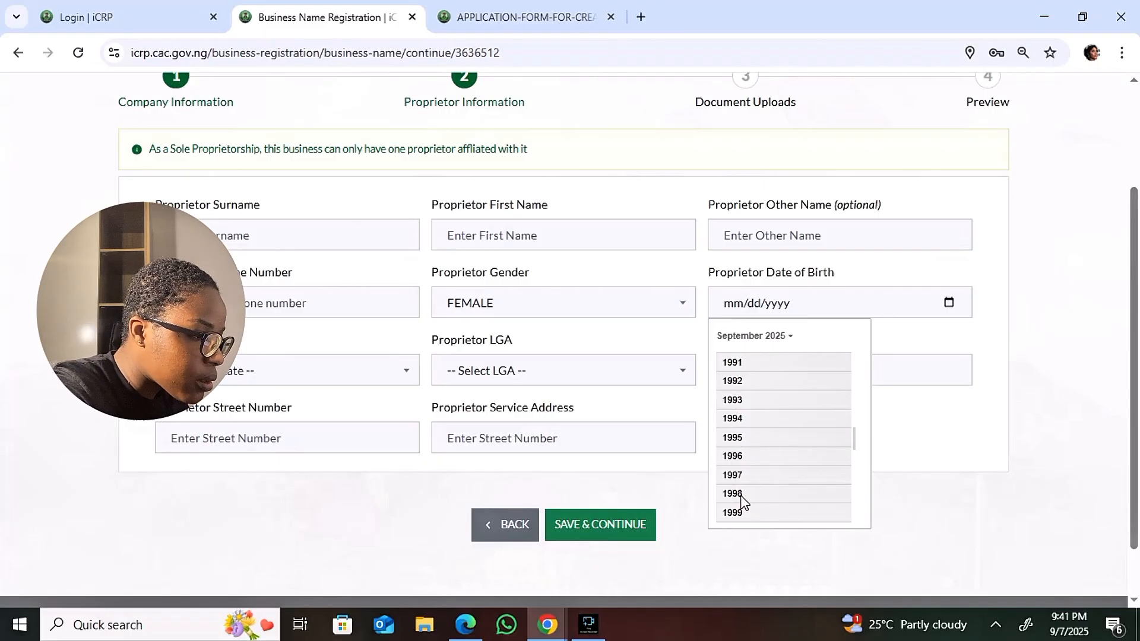
scroll(783, 438, up, 2)
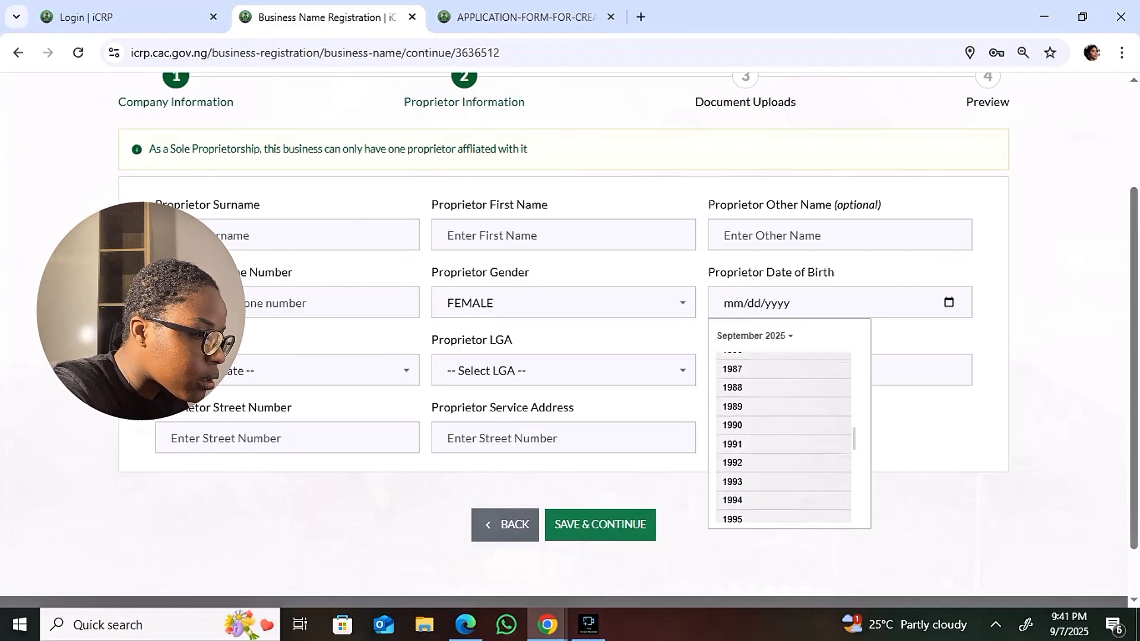
scroll(746, 488, up, 3)
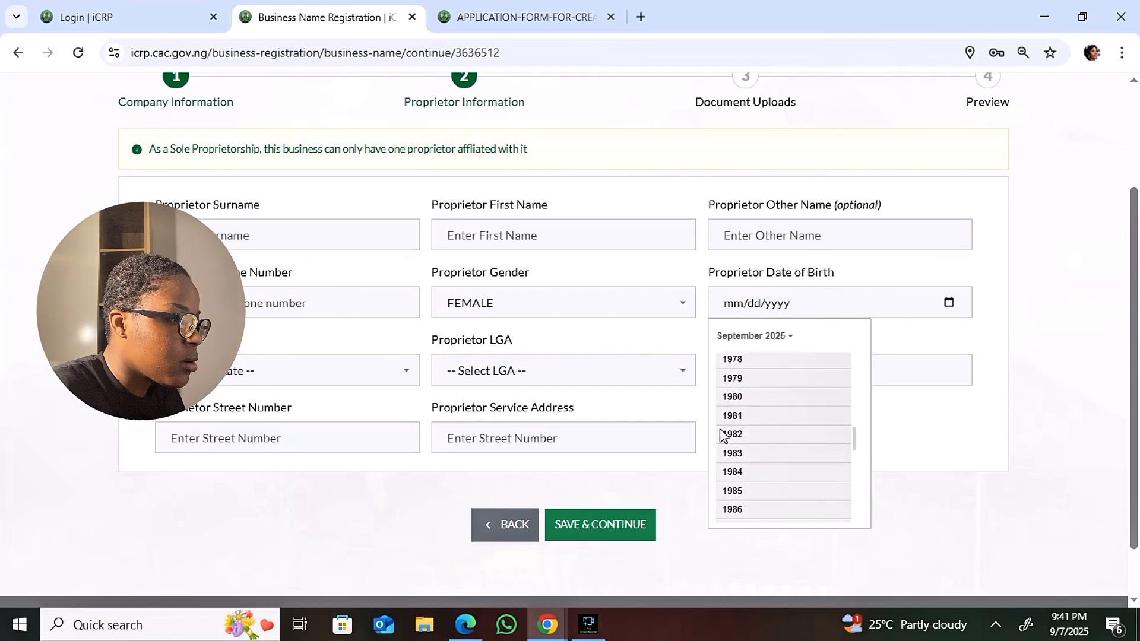
click(734, 395)
click(834, 409)
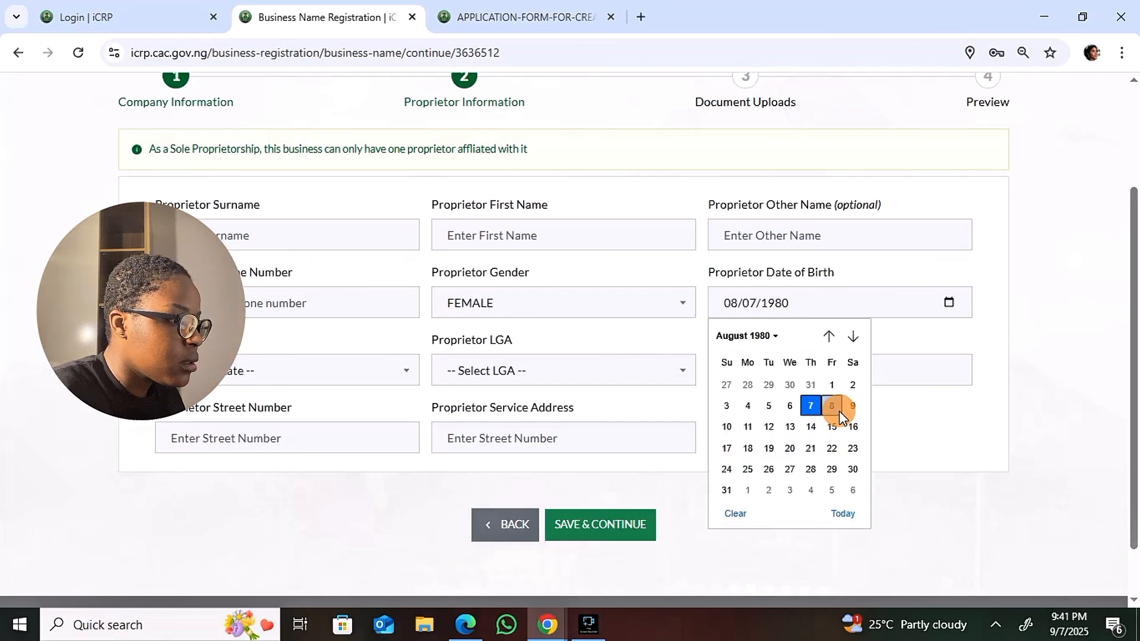
click(809, 408)
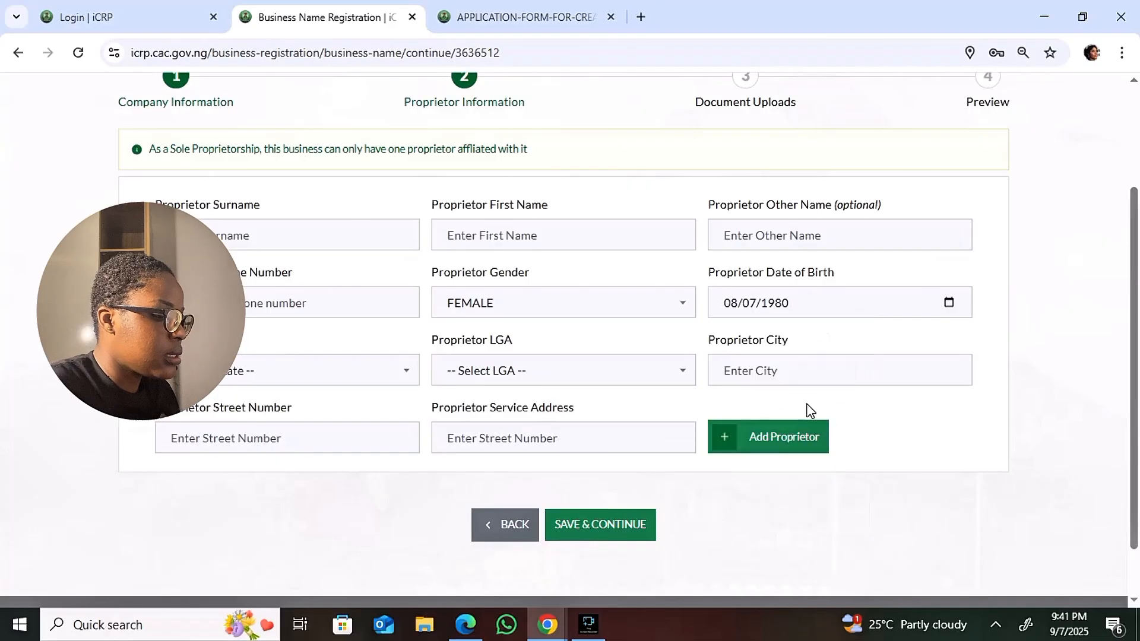
click(767, 366)
text(NO)
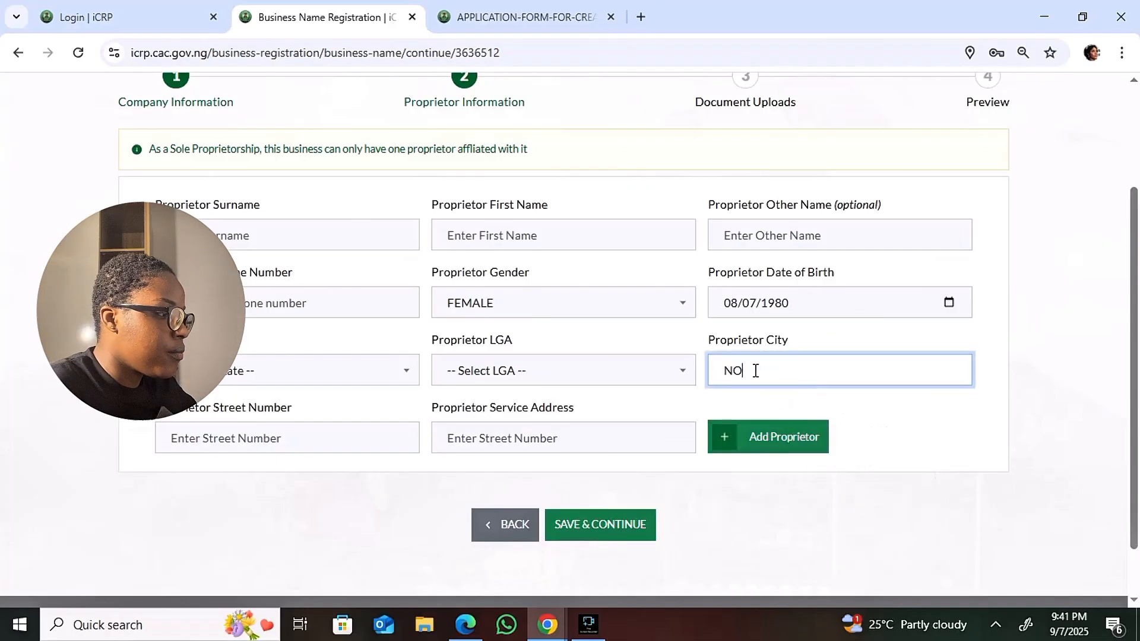
Set the proprietor's state to RIVERS and LGA to Obio/Akpor
click(555, 371)
click(231, 387)
click(230, 386)
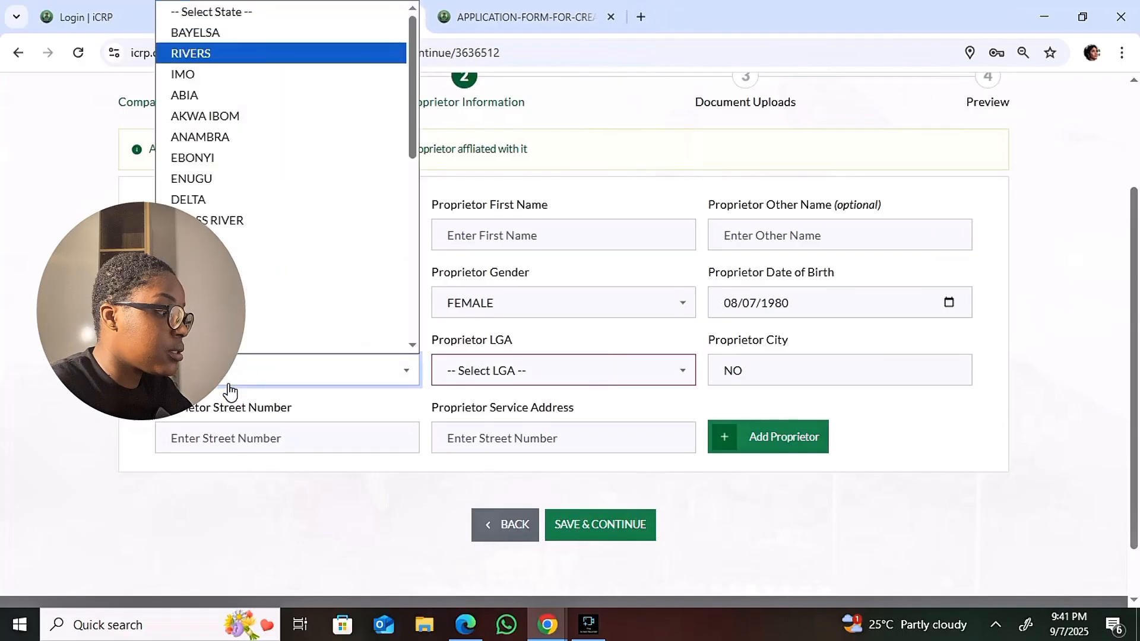
key(Return)
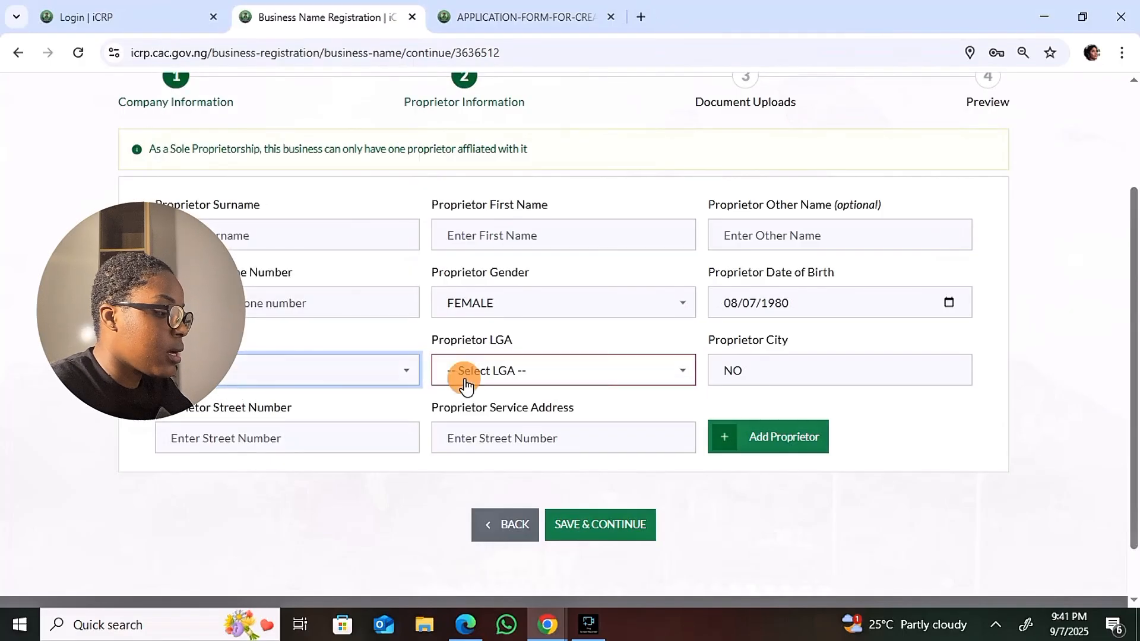
click(465, 385)
key(o)
key(o)
key(o)
key(o)
key(o)
key(o)
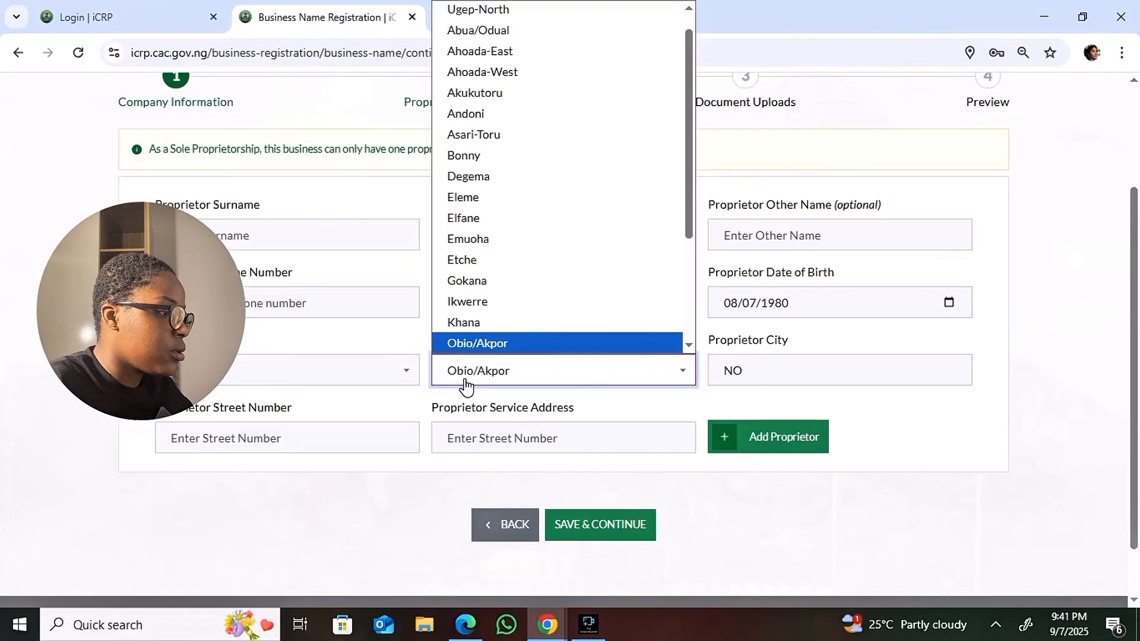
key(o)
key(o)
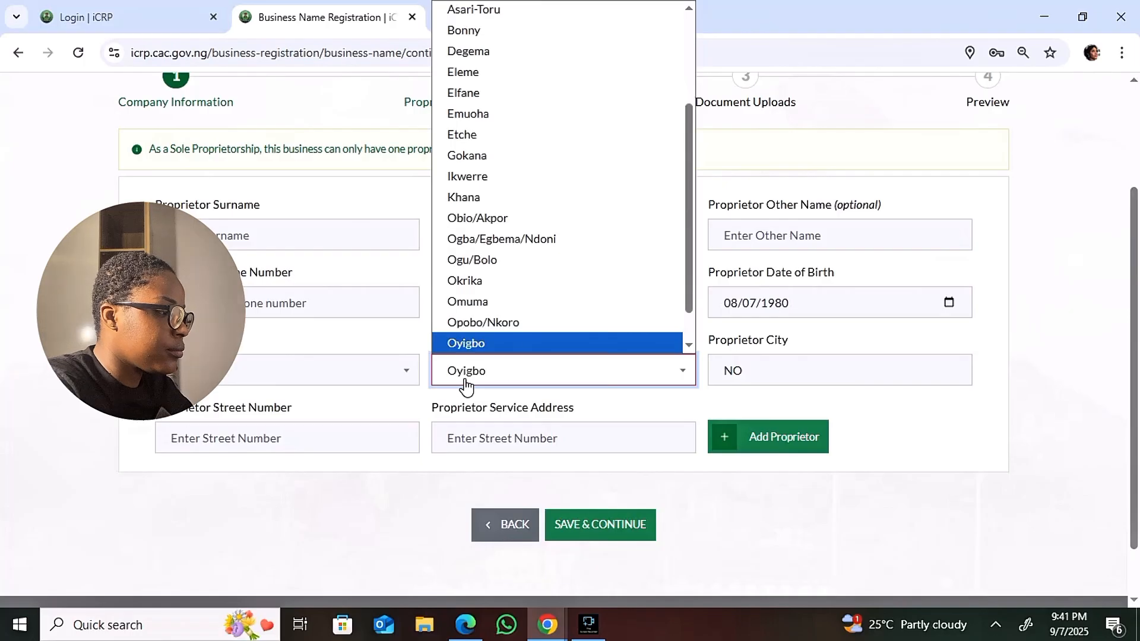
key(Return)
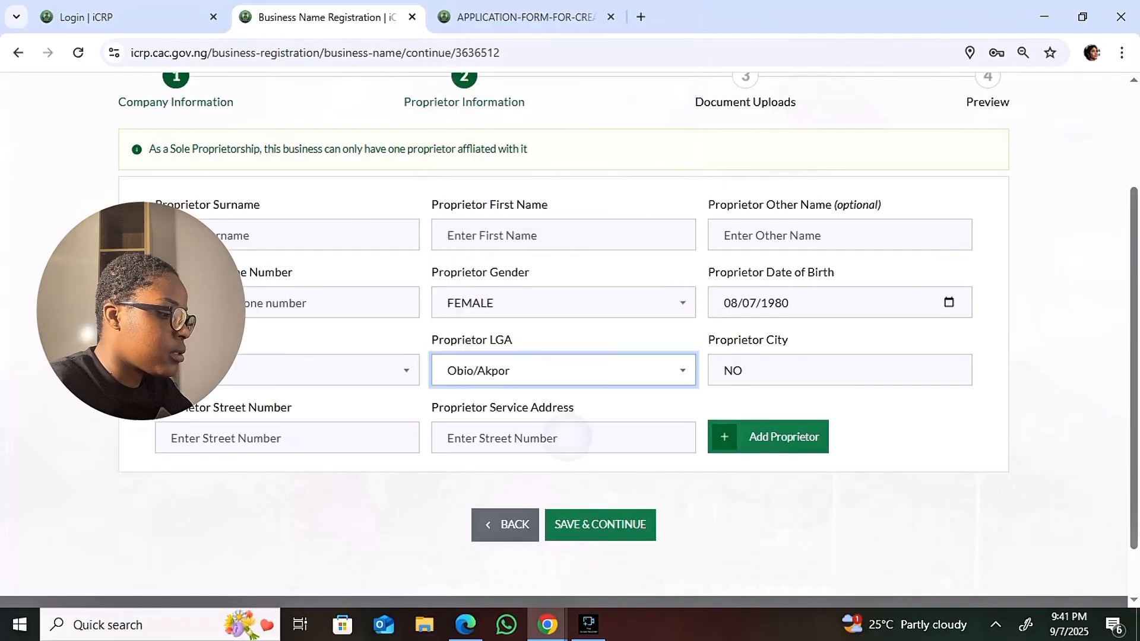
Fill in the proprietor's service address and street number, correcting the address text
click(569, 437)
text(NO)
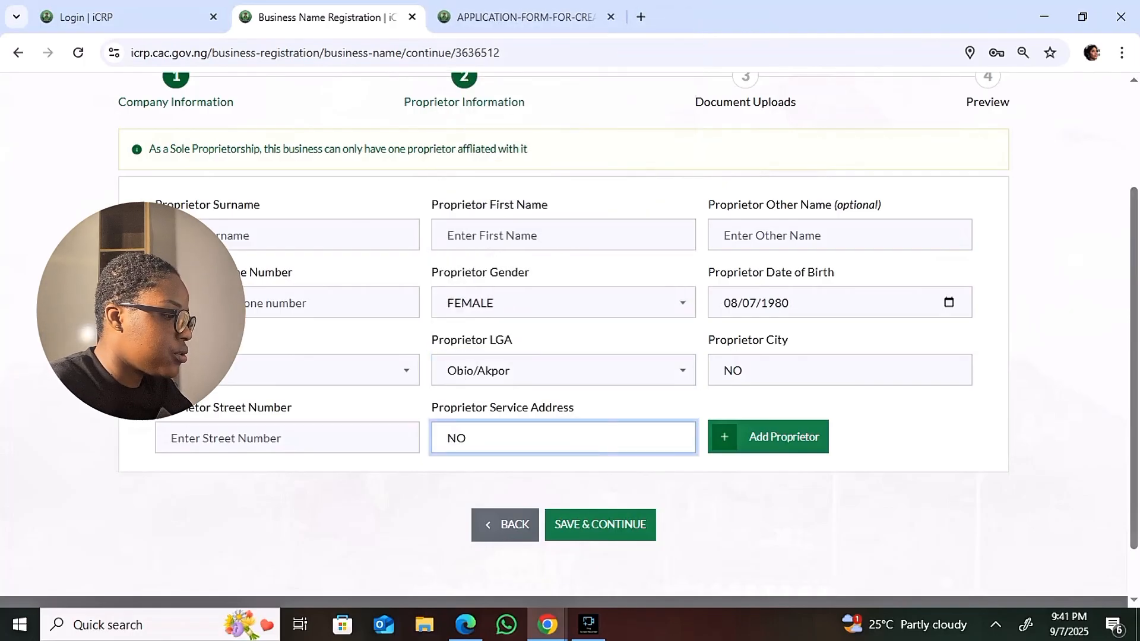
click(314, 444)
text(NO)
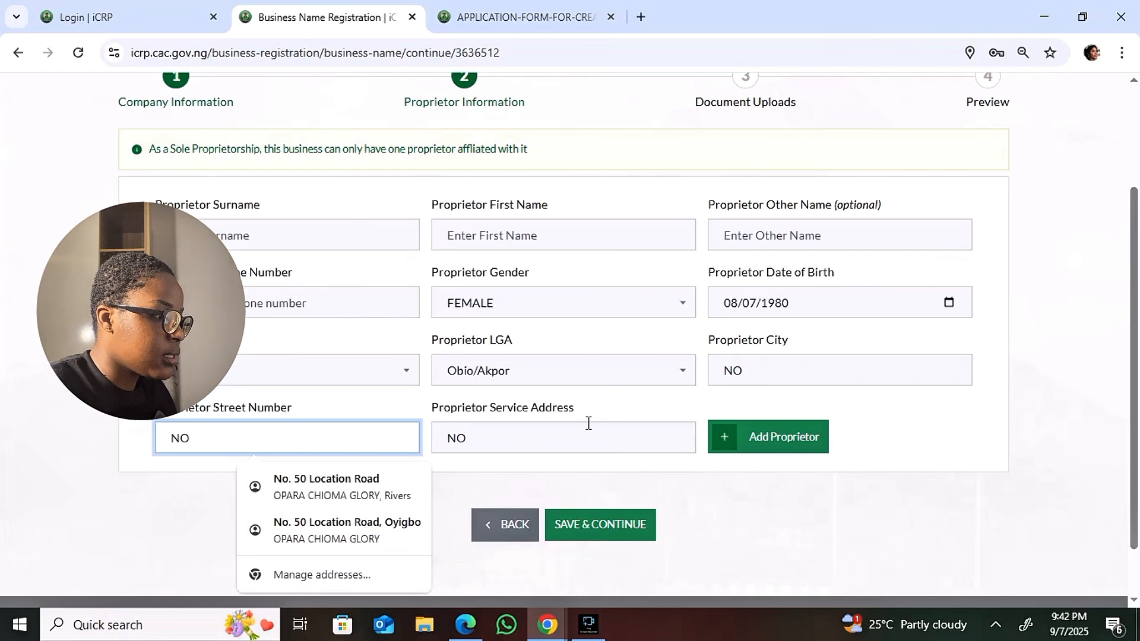
click(519, 445)
click(472, 434)
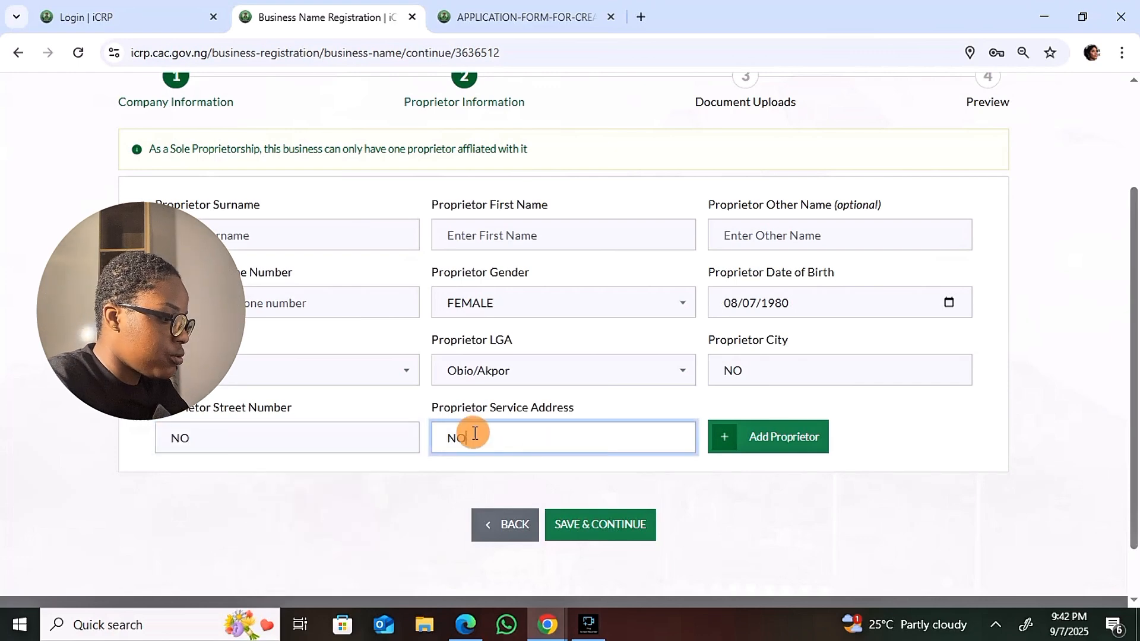
key(BackSpace)
key(BackSpace)
text(STREE)
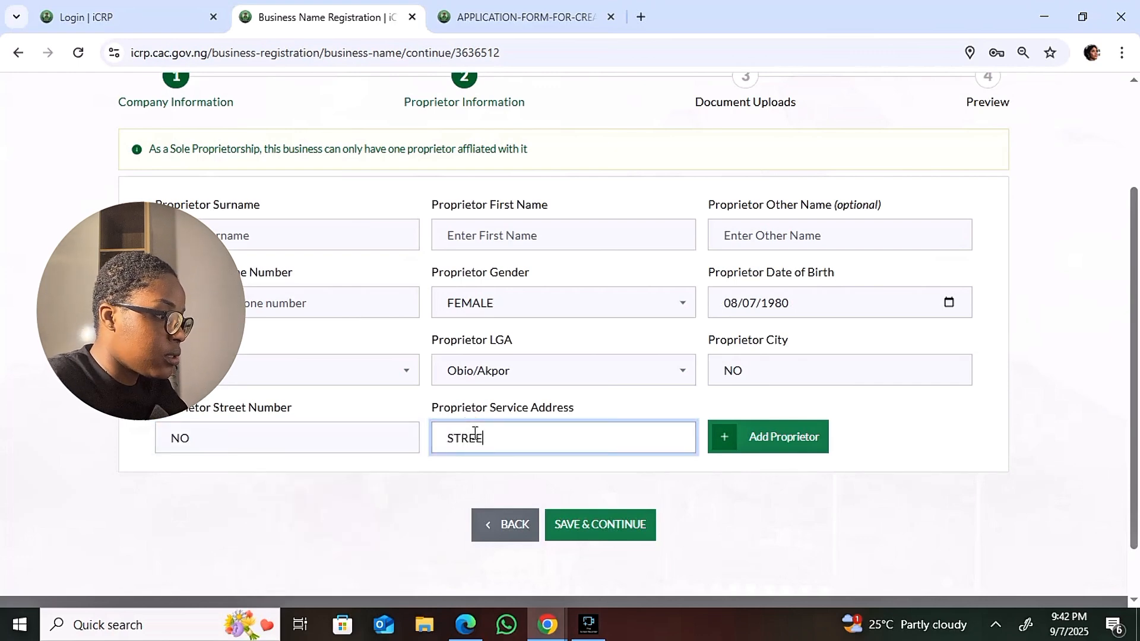
text(T NAME)
key(BackSpace)
key(BackSpace)
key(BackSpace)
text(NAME)
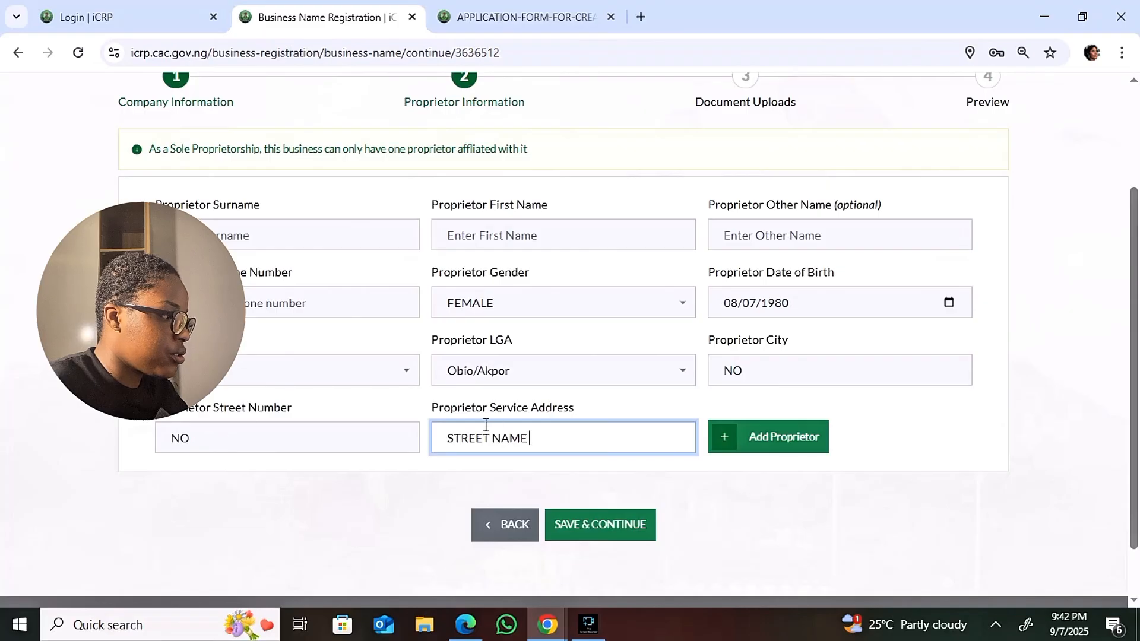
drag(169, 438, 185, 438)
click(392, 446)
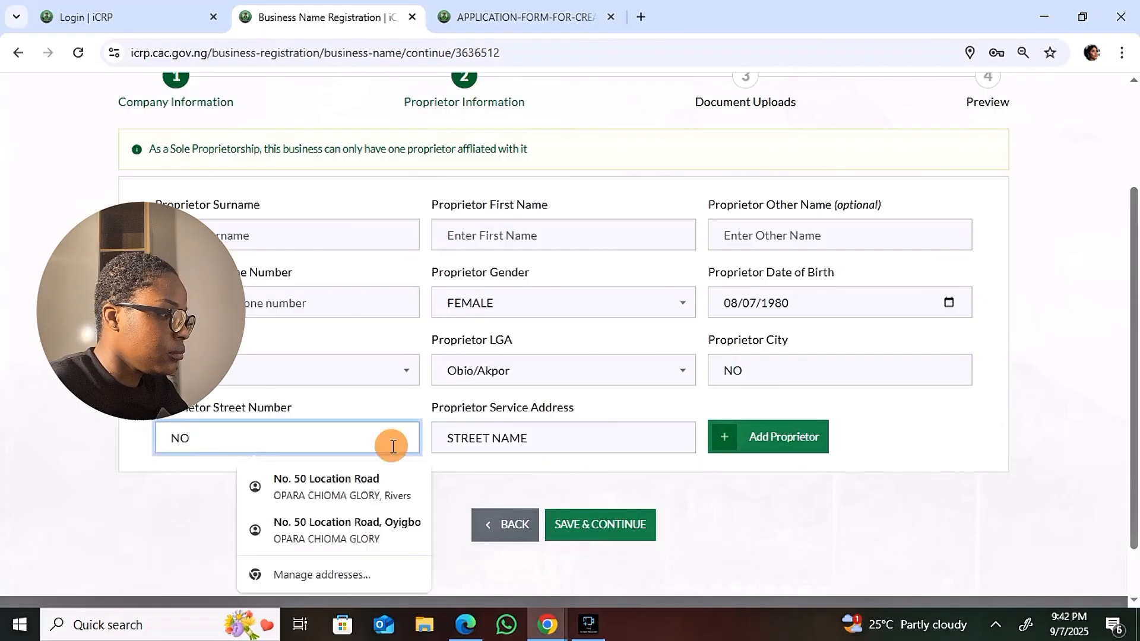
click(490, 438)
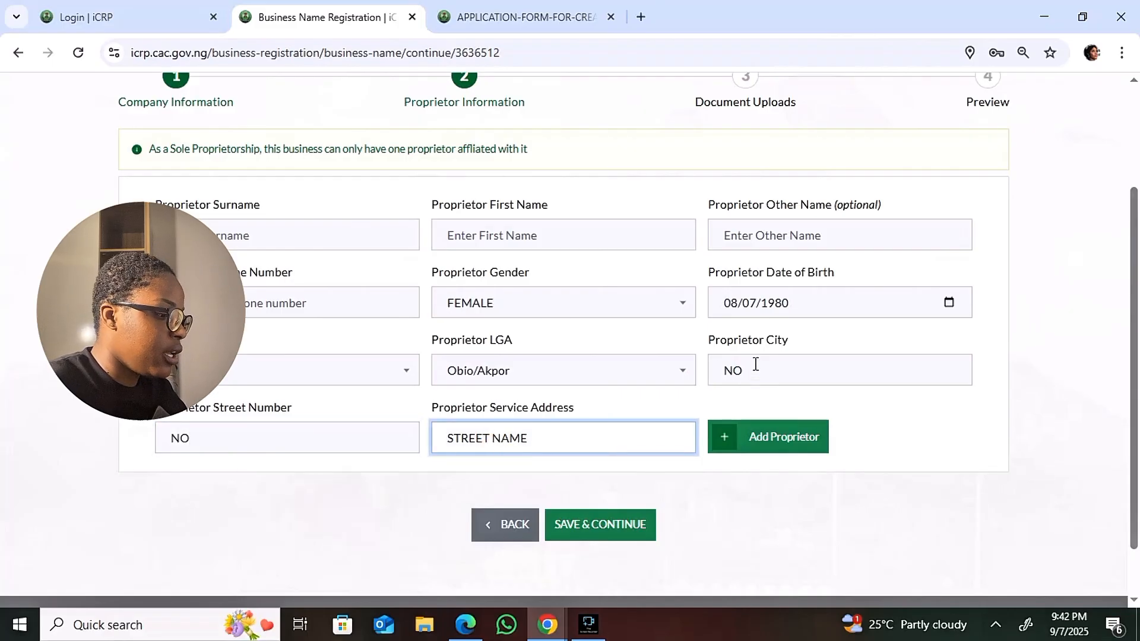
Enter the proprietor's first and other names
click(391, 240)
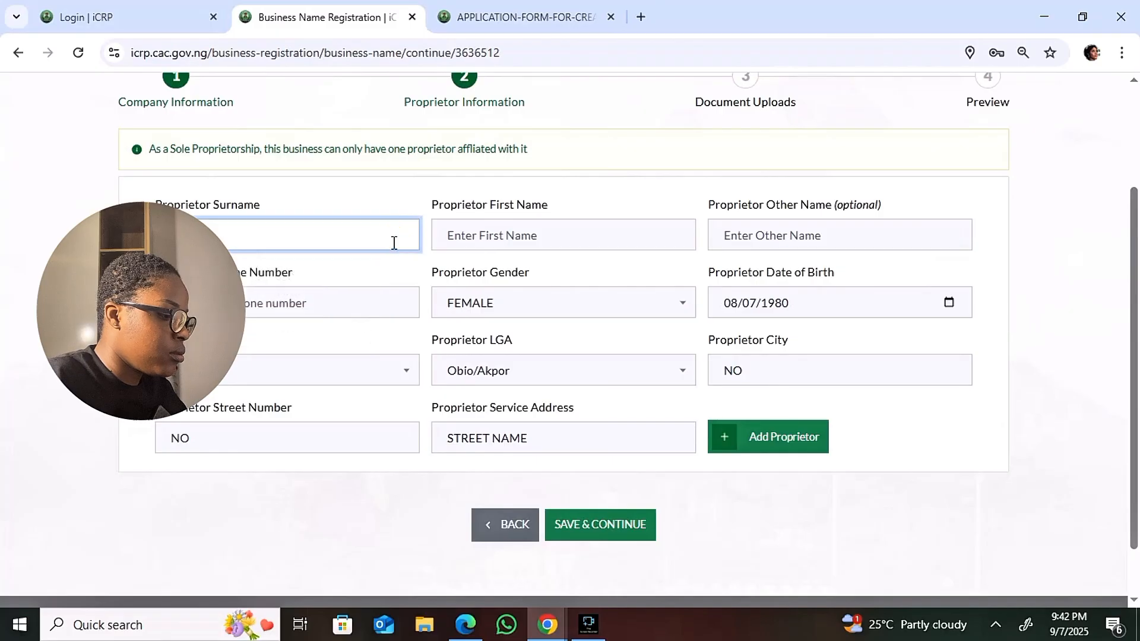
click(579, 226)
text(YOU)
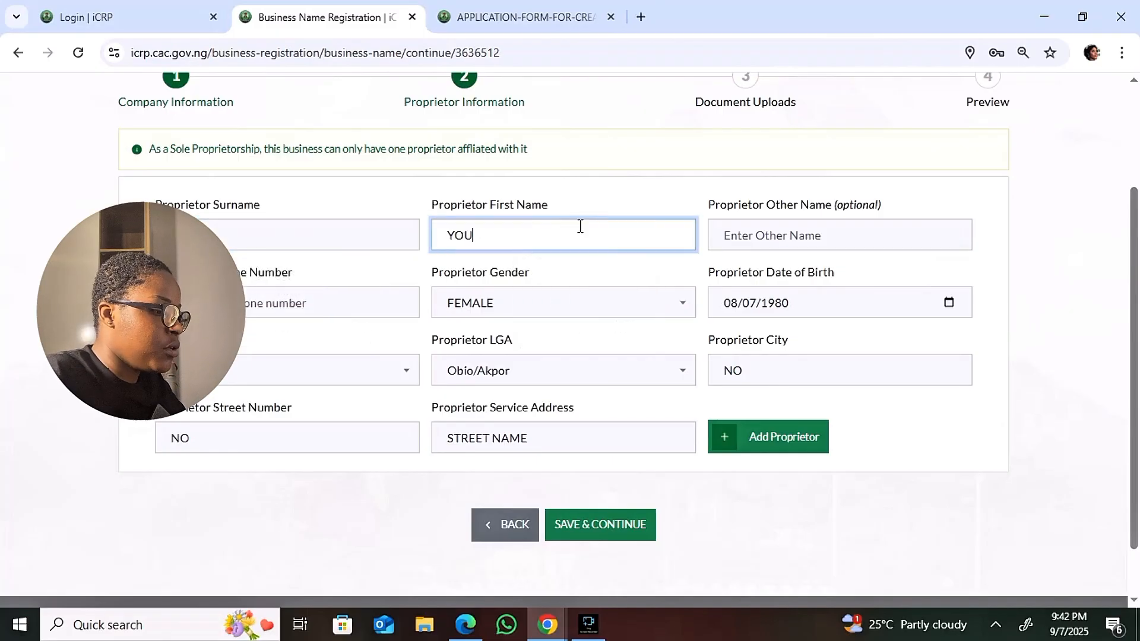
click(747, 240)
text(YOU)
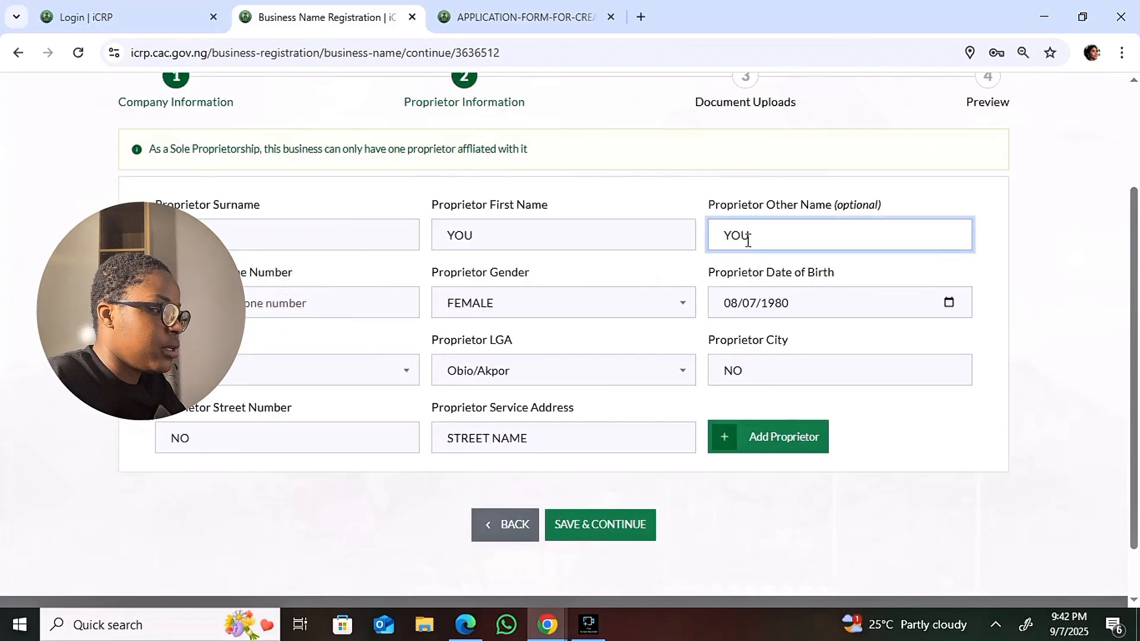
Try adding the proprietor, dismiss Chrome's save-address prompt, and enter the phone number
click(776, 451)
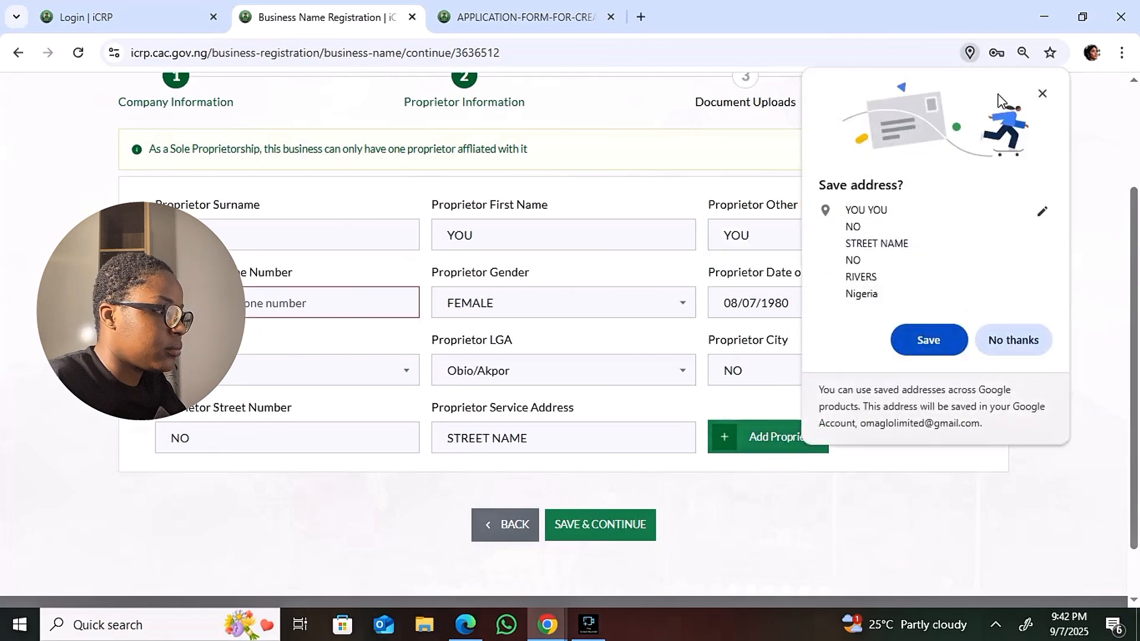
click(1036, 95)
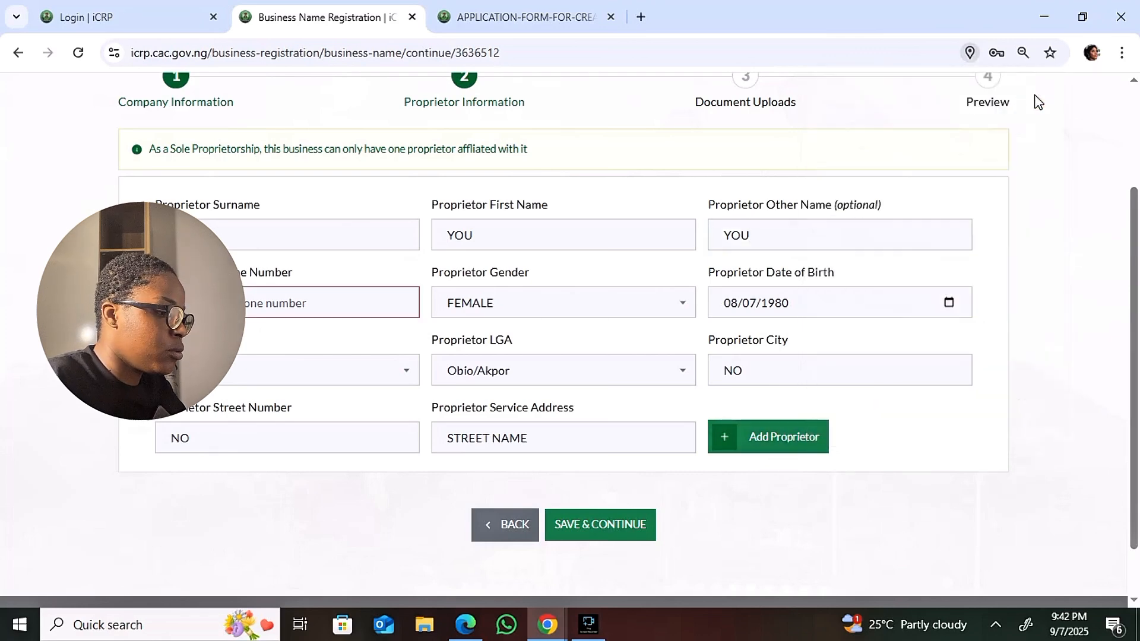
click(316, 301)
text(000000000000)
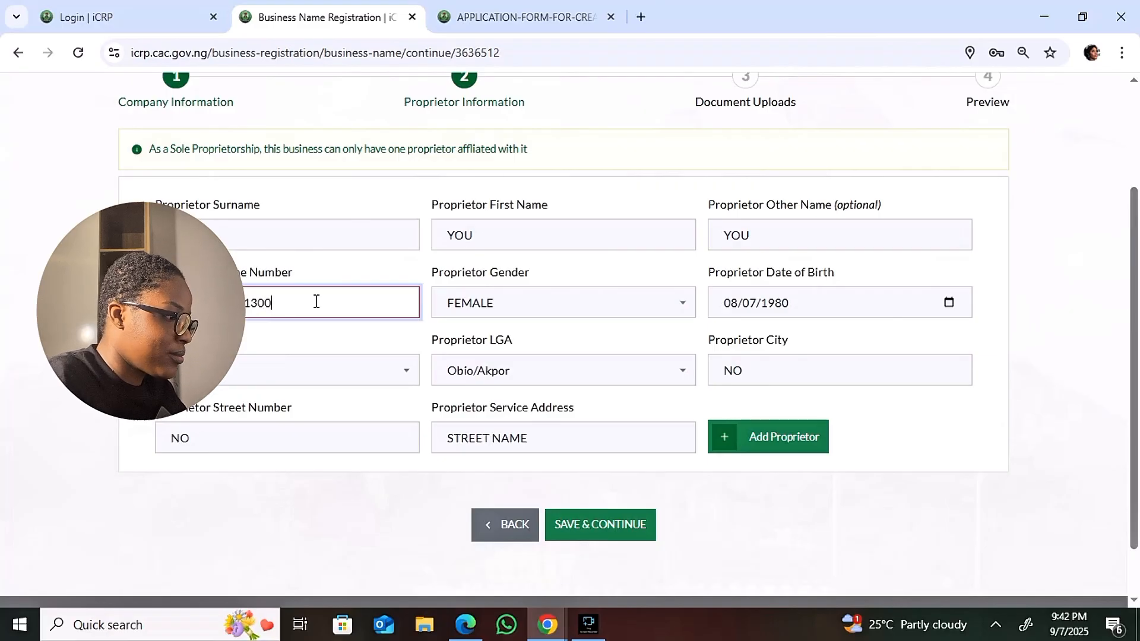
Complete the phone number, add the proprietor, and save to reach Document Uploads
text(0)
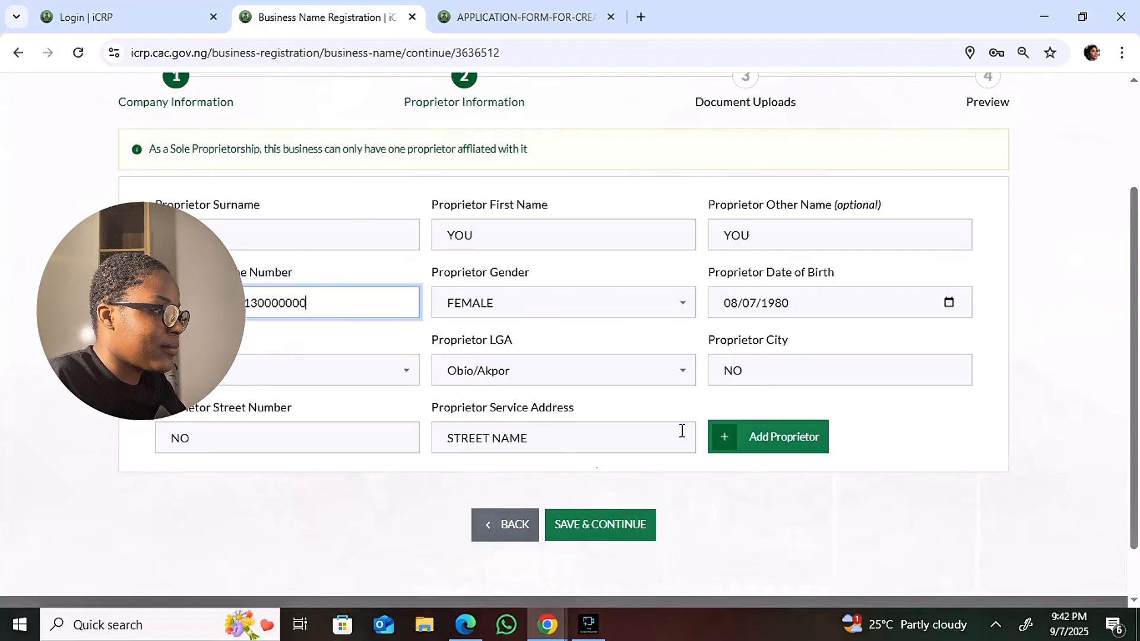
click(745, 440)
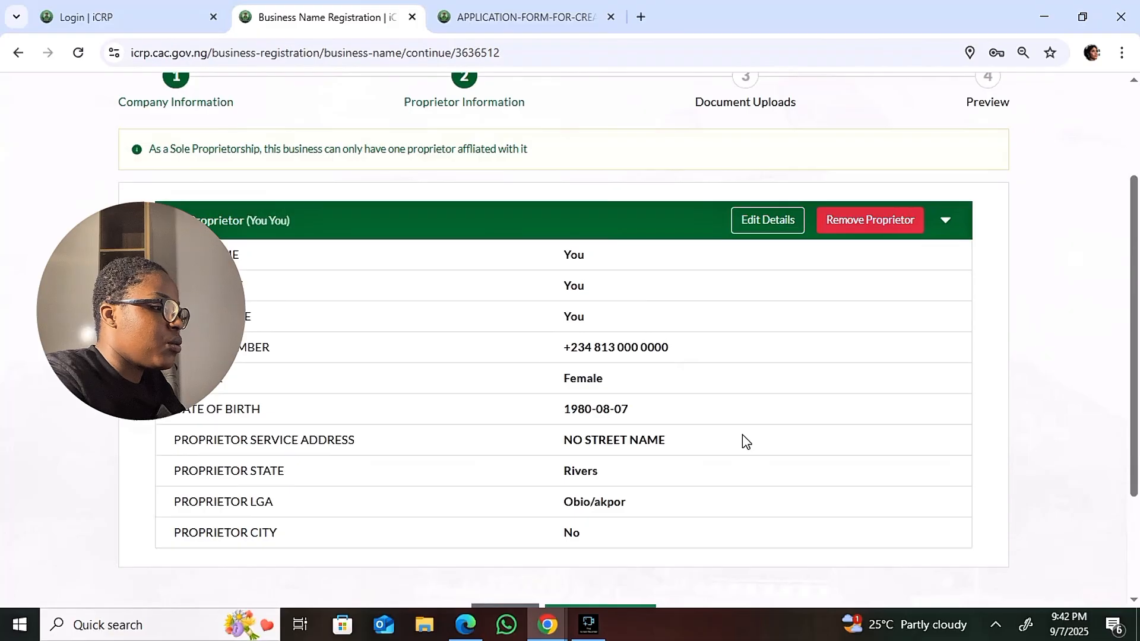
key(Down)
key(Down)
key(Down)
key(Down)
key(Up)
key(Up)
key(Up)
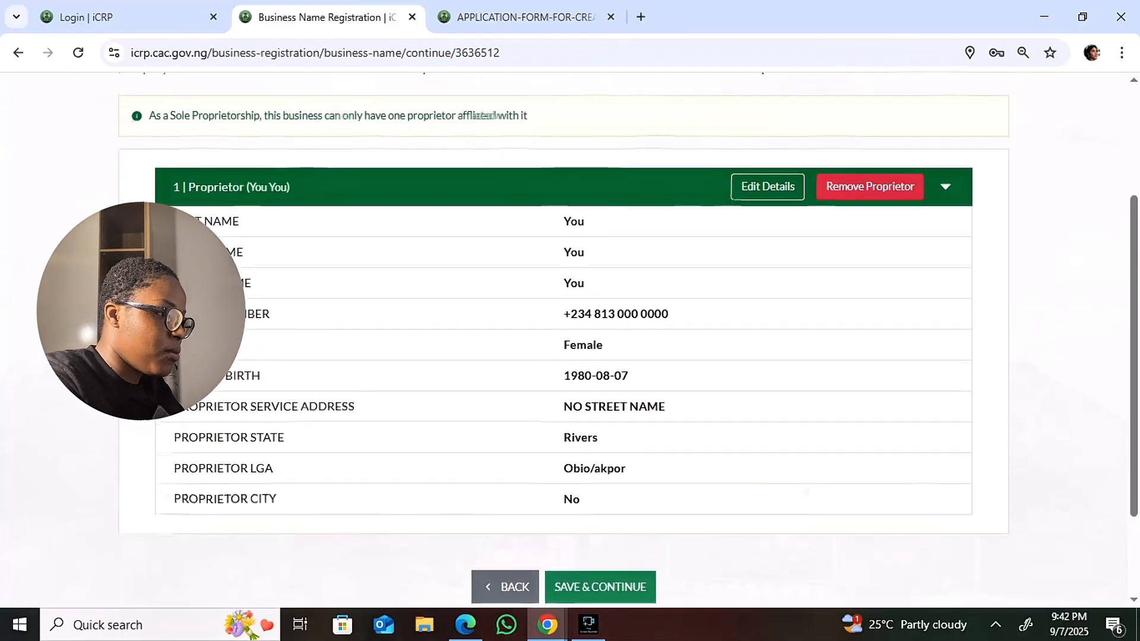
scroll(801, 504, down, 2)
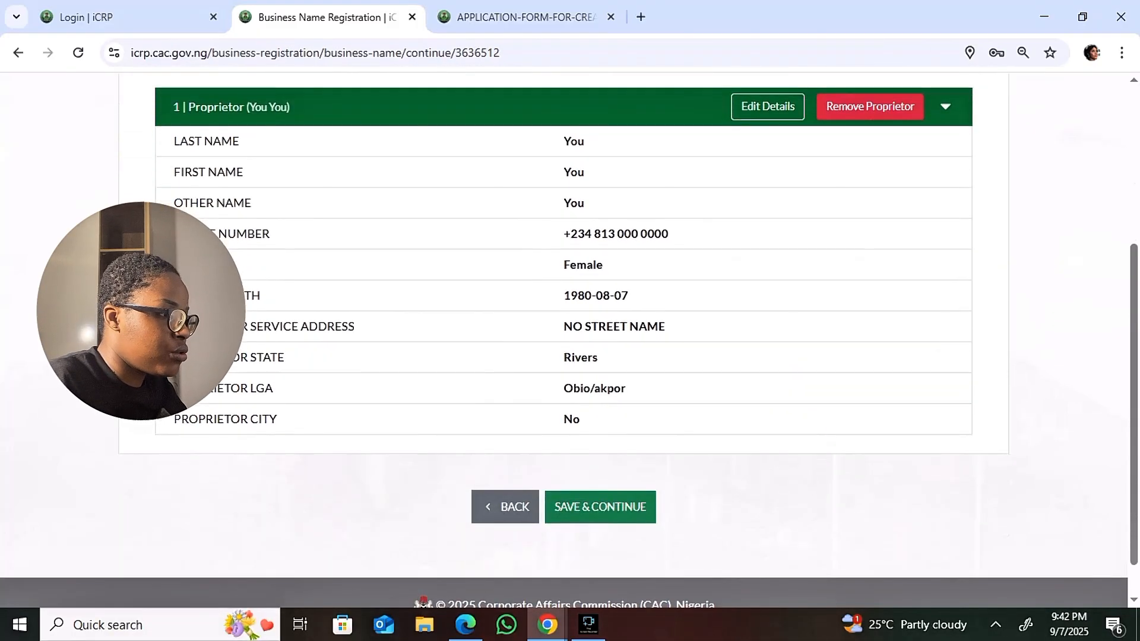
click(620, 509)
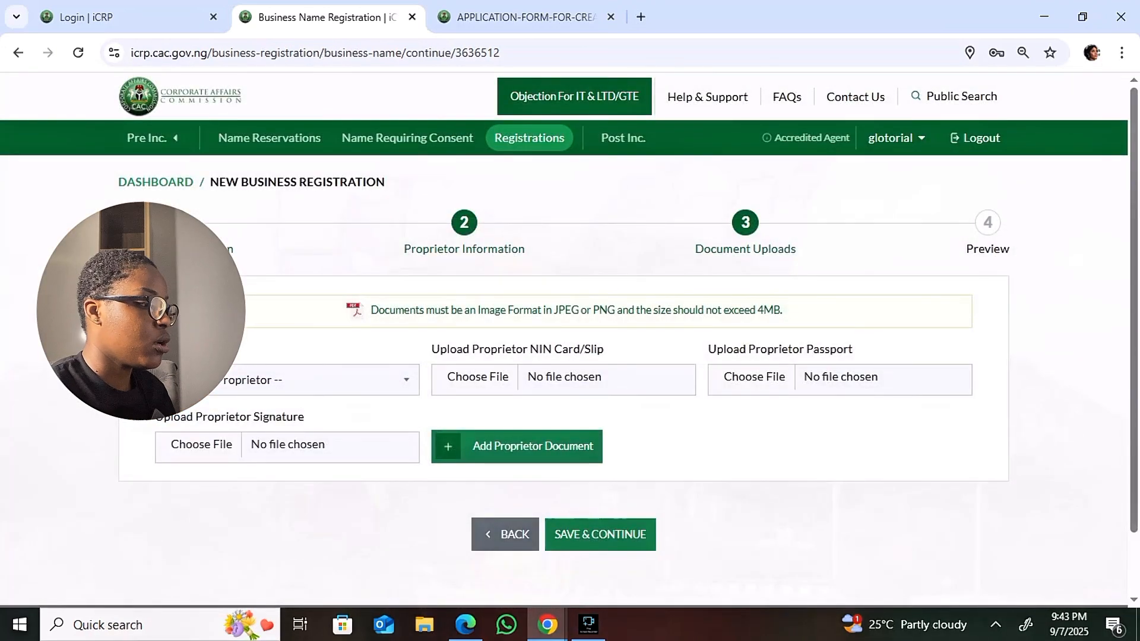
Open the Proprietor dropdown on Document Uploads to show the one registered proprietor
click(360, 383)
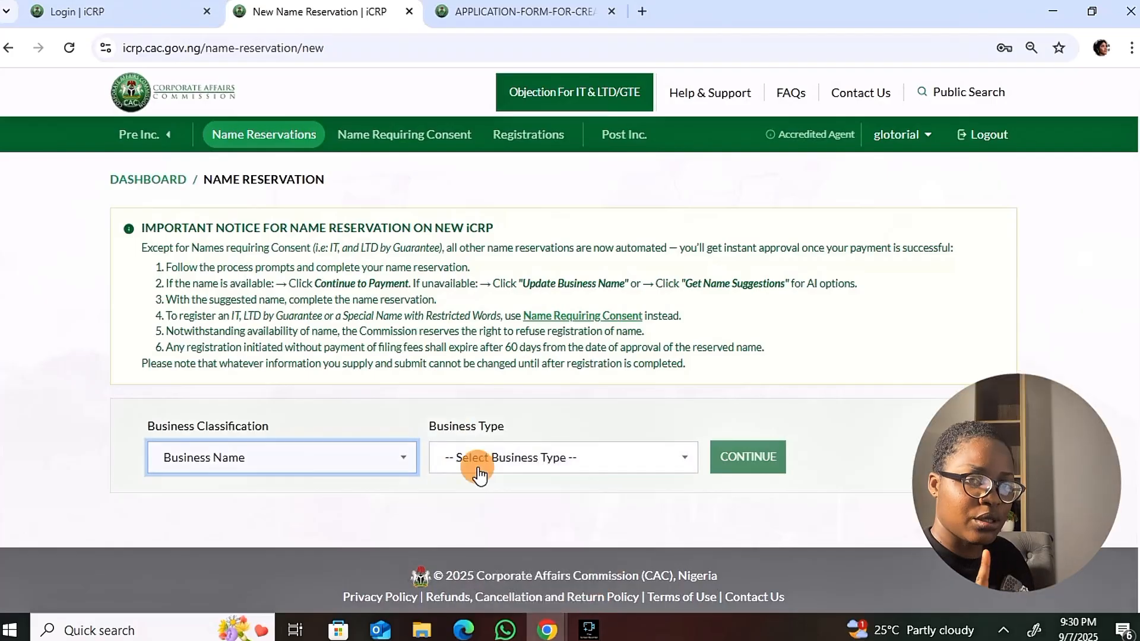
click(480, 474)
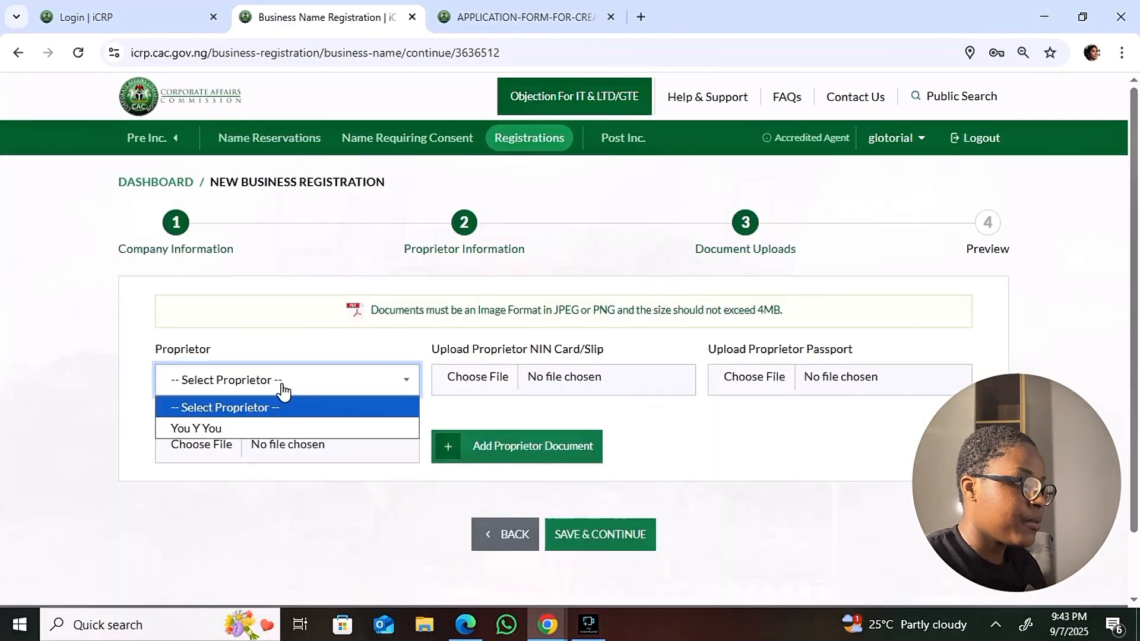
Select the sole proprietor, then open and cancel the NIN, passport and signature file pickers
click(226, 425)
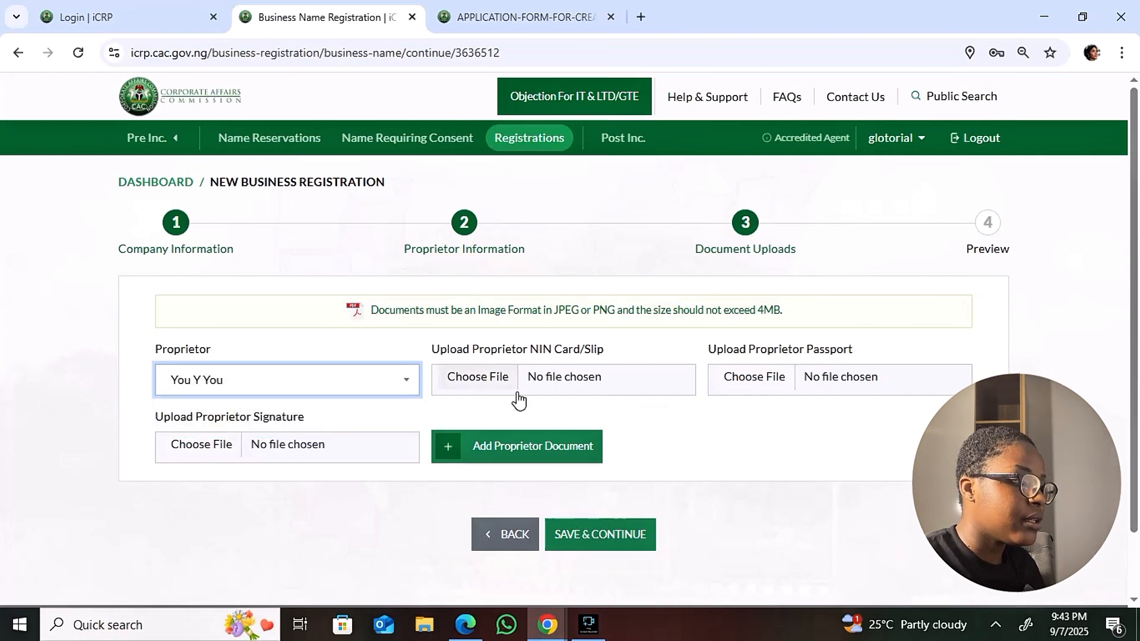
click(555, 379)
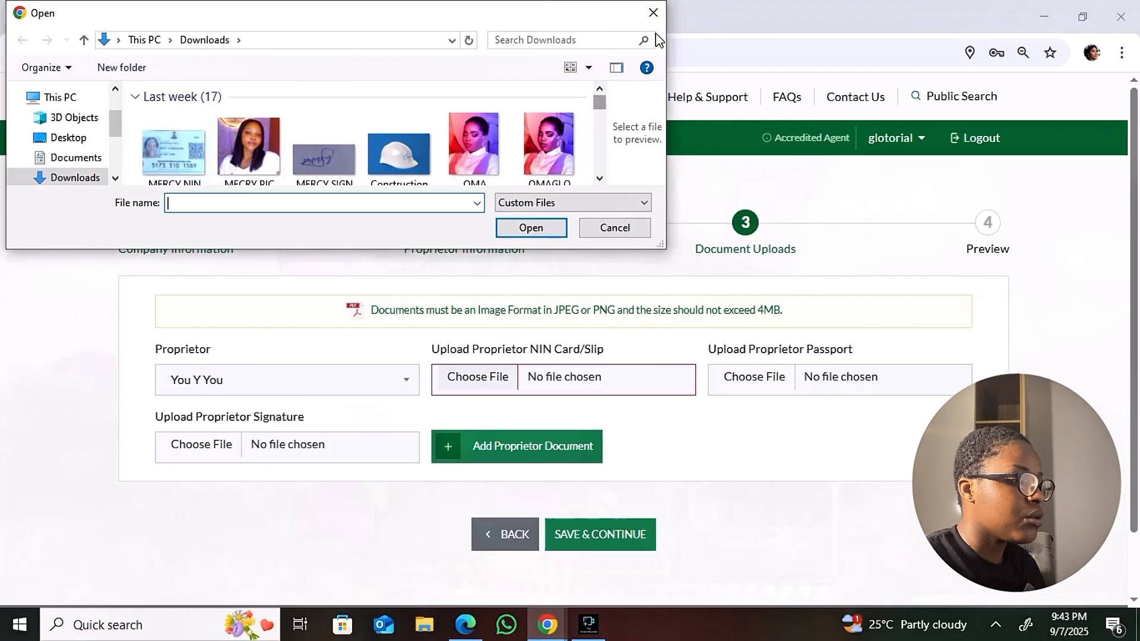
click(653, 12)
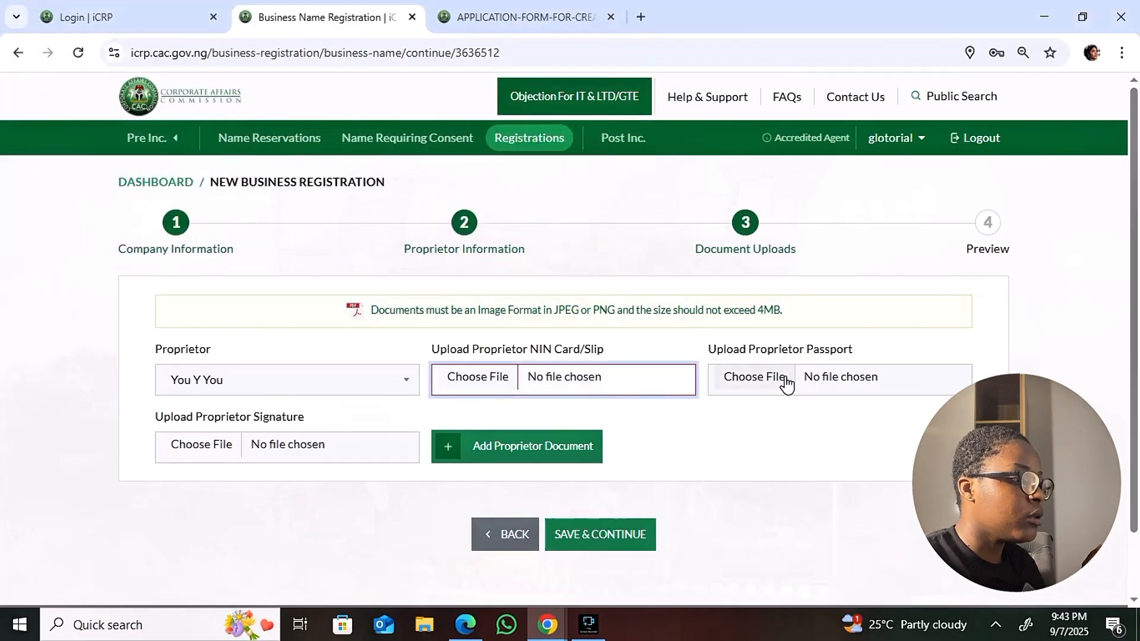
click(783, 377)
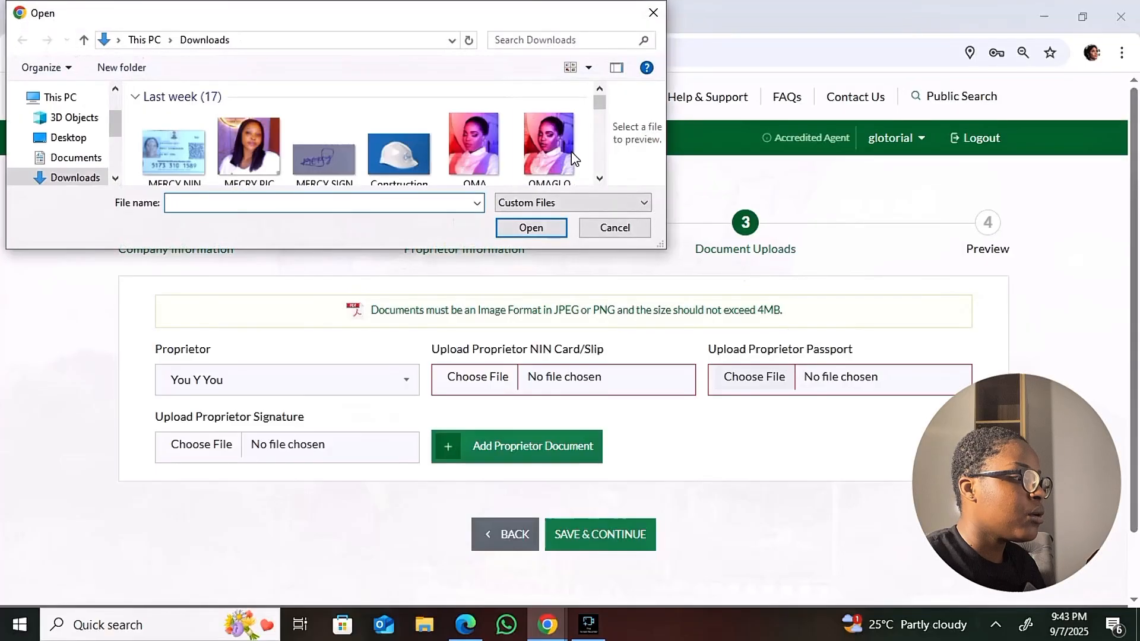
click(650, 12)
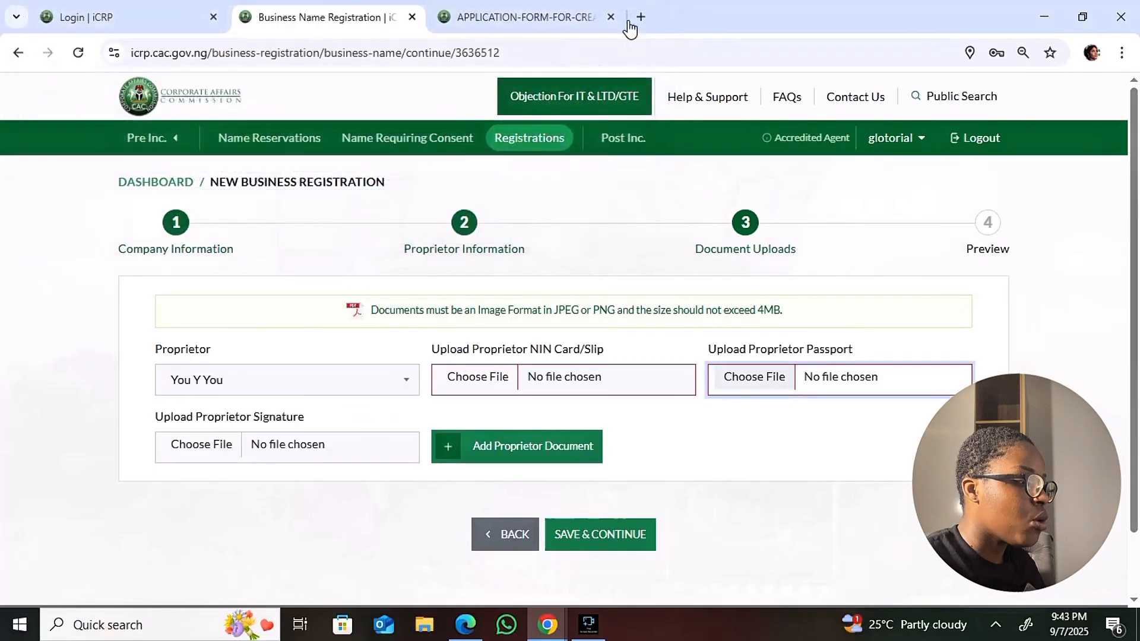
click(277, 445)
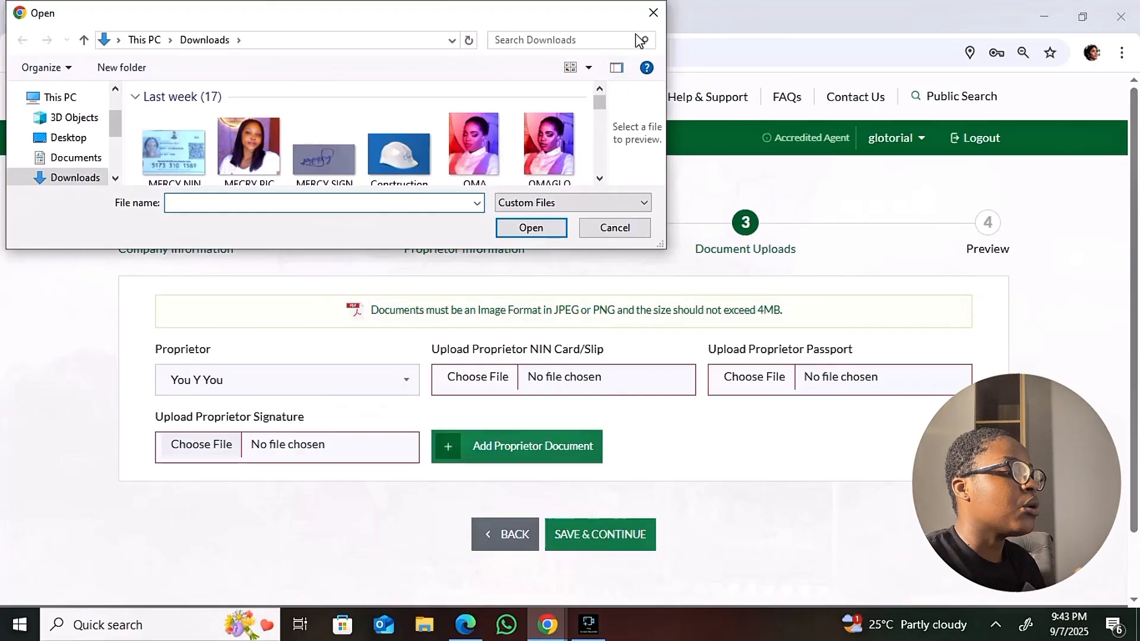
click(653, 11)
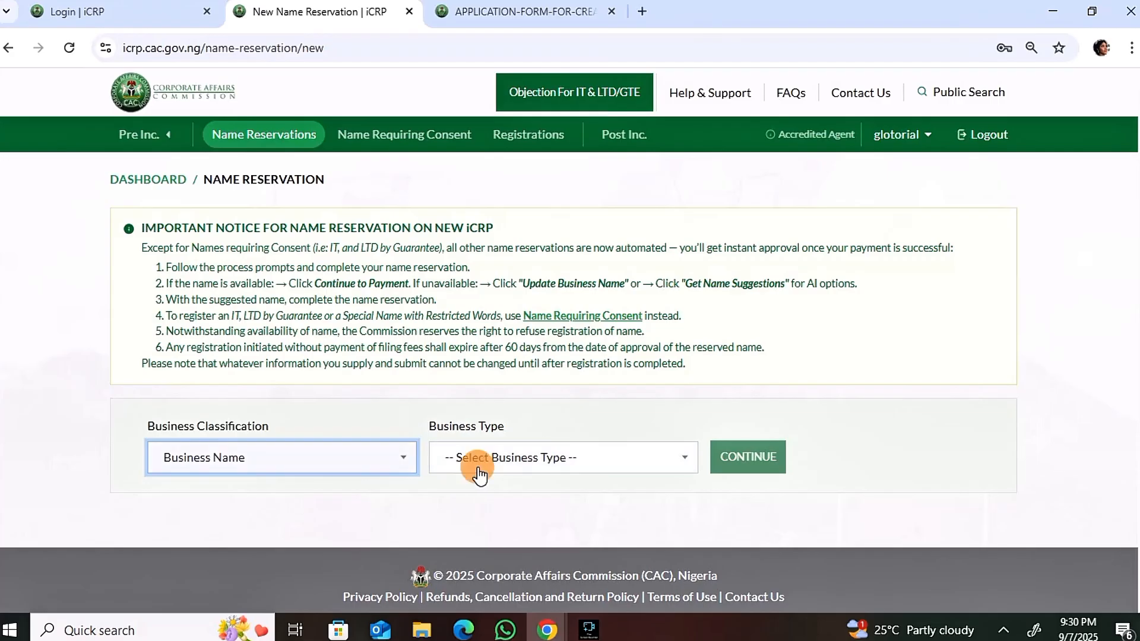
Attach the NIN slip image from Downloads and continue to the ₦10,000.00 Preview payment page
click(473, 468)
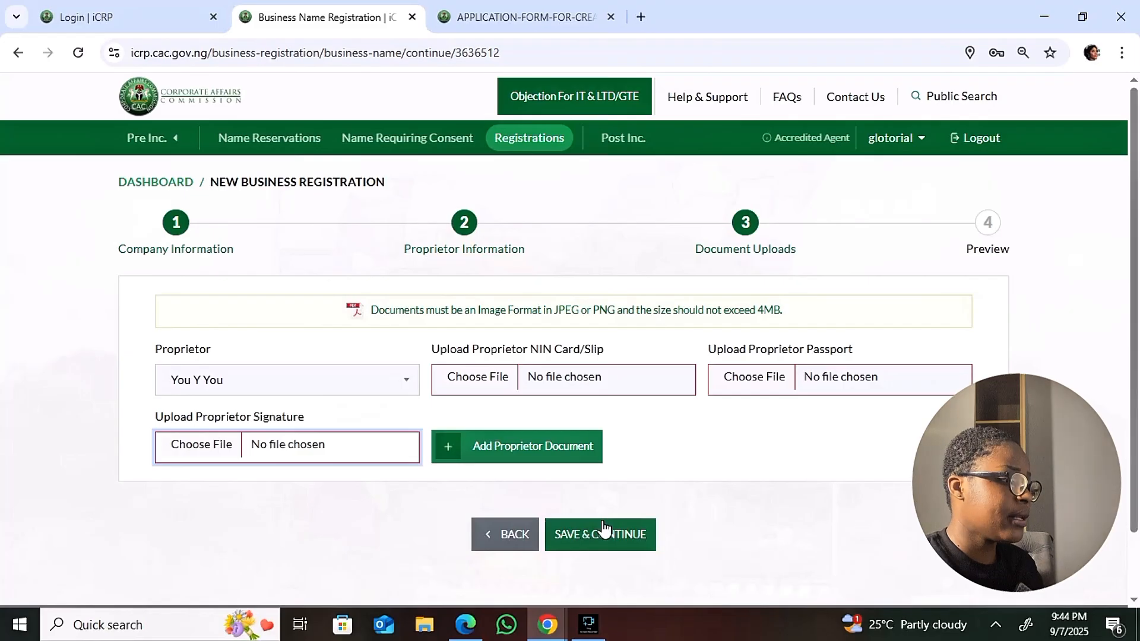
click(562, 393)
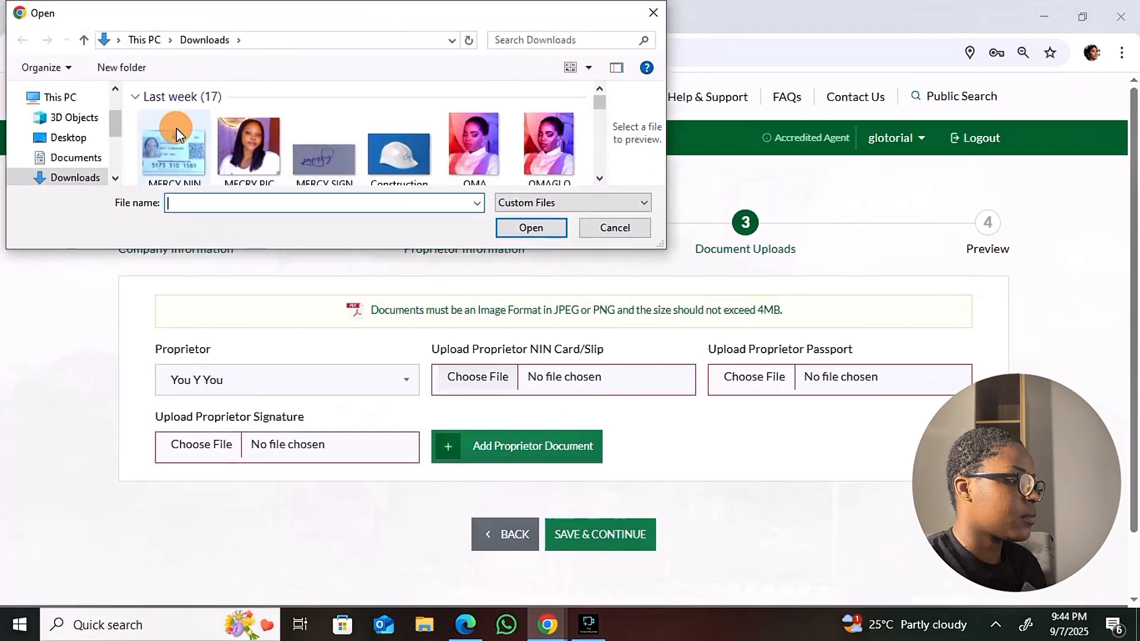
click(172, 153)
click(530, 228)
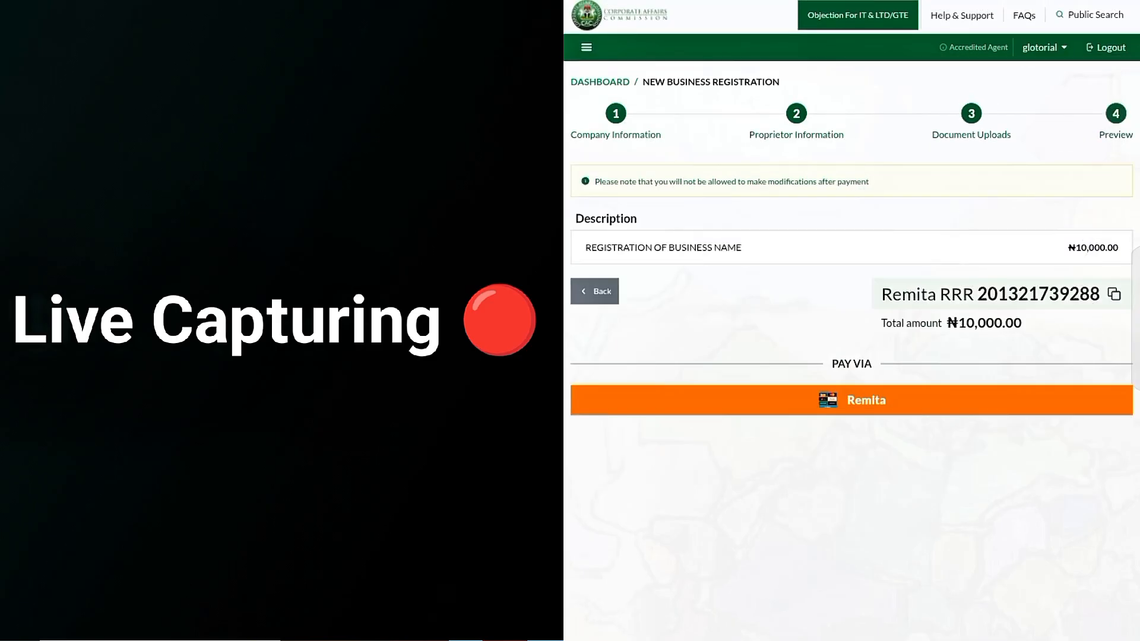
Pay the ₦10,000.00 Registration of Business Name fee through Remita
scroll(963, 430, down, 1)
scroll(1012, 503, up, 1)
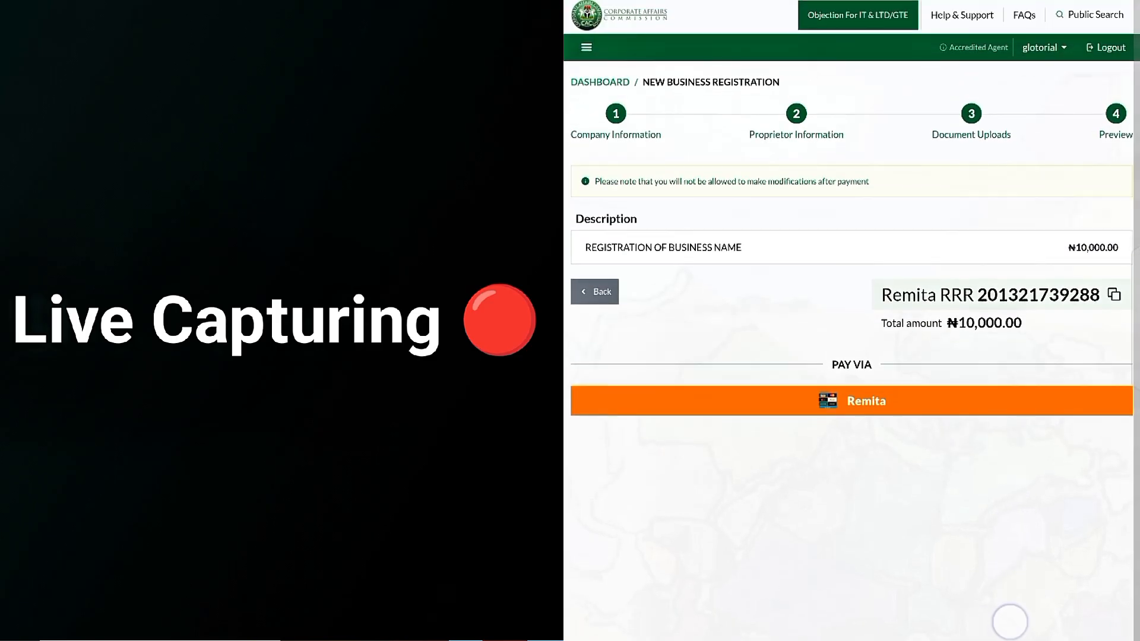
click(1009, 400)
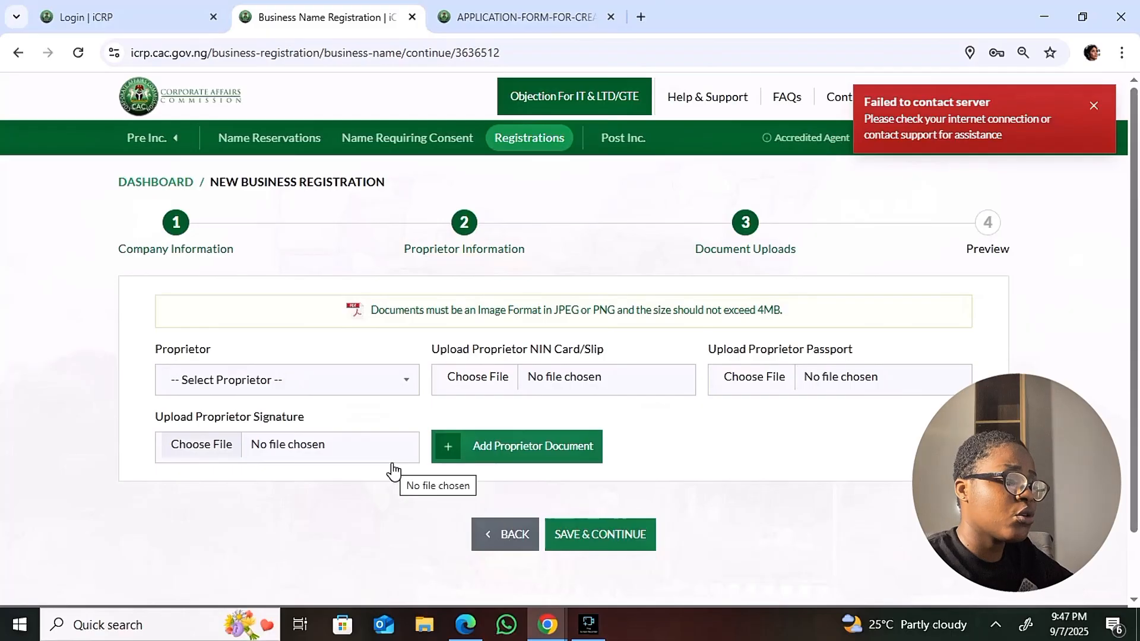
Attach the signature image file as the NIN card, passport photo and signature
click(533, 376)
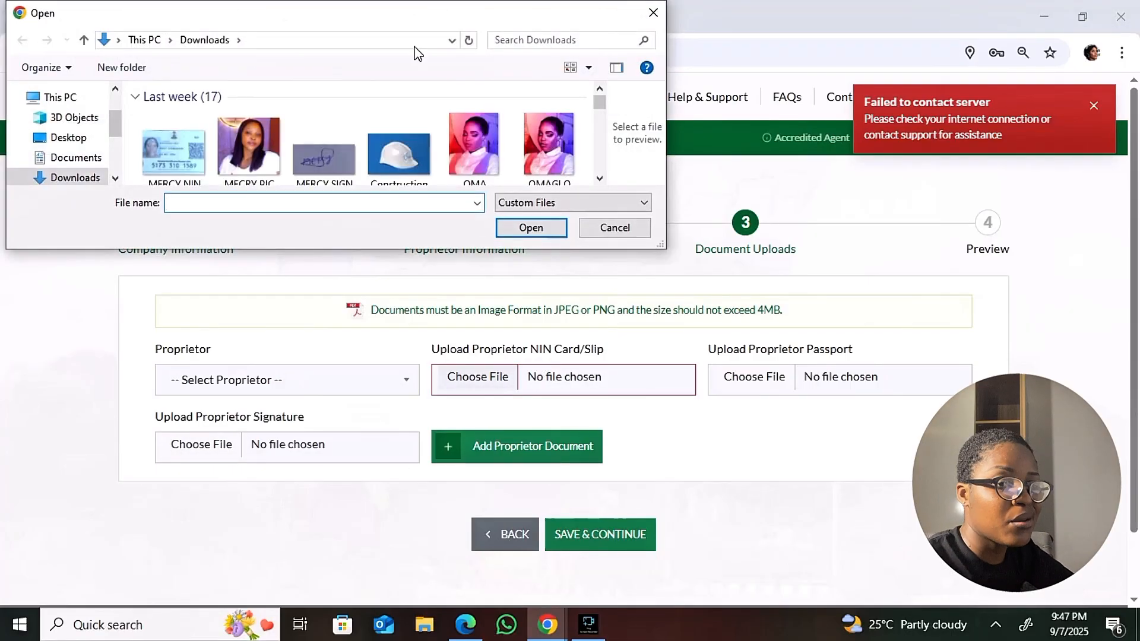
click(309, 149)
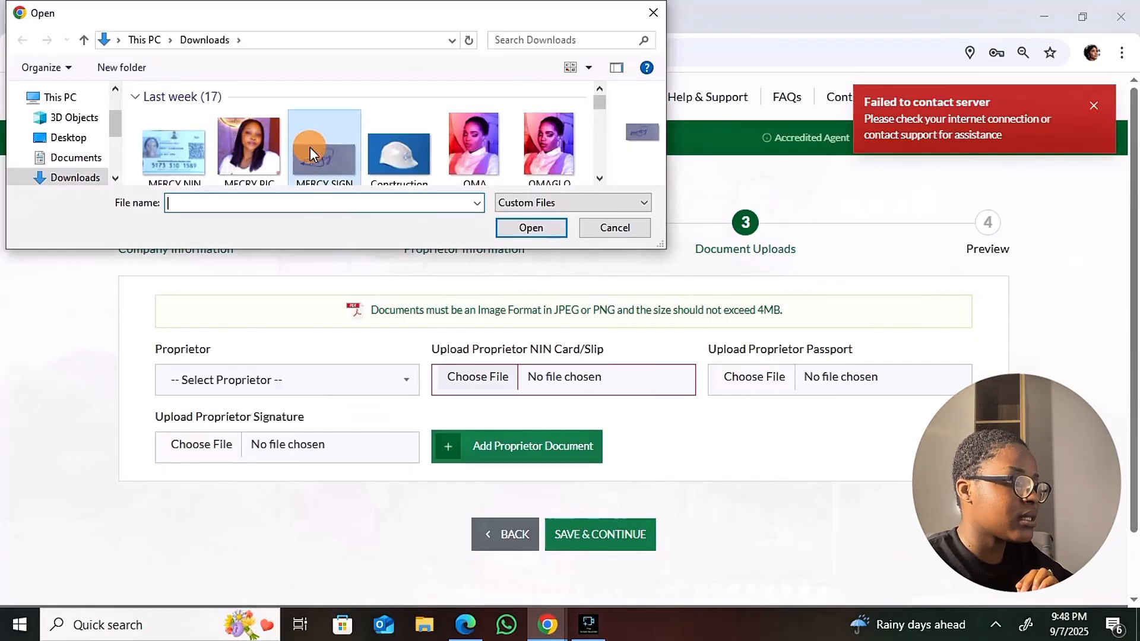
click(529, 227)
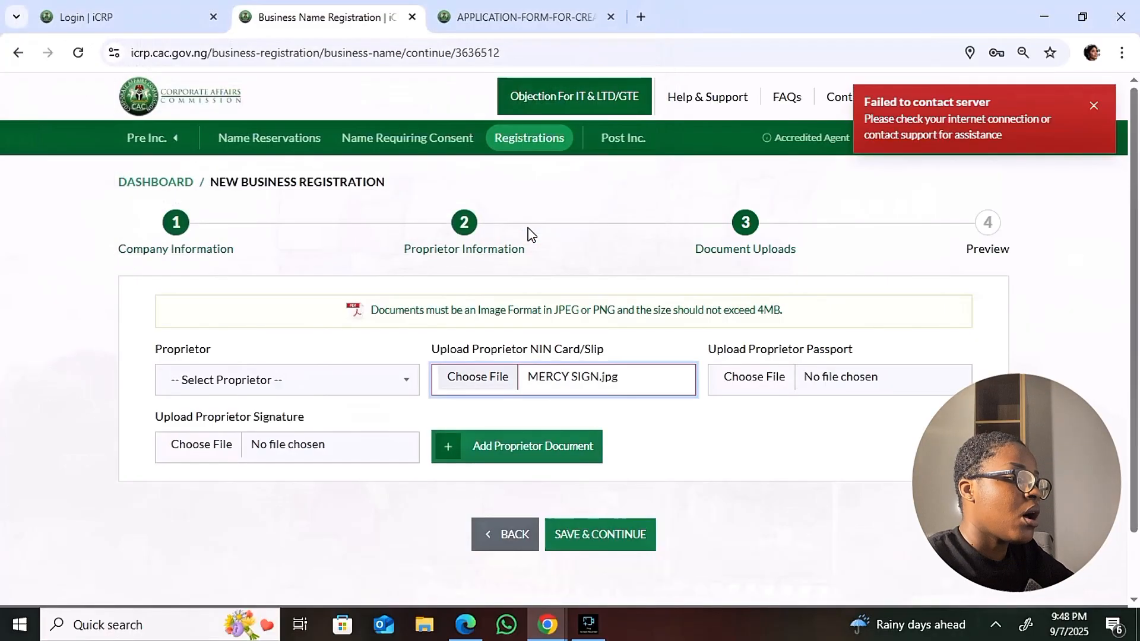
click(749, 383)
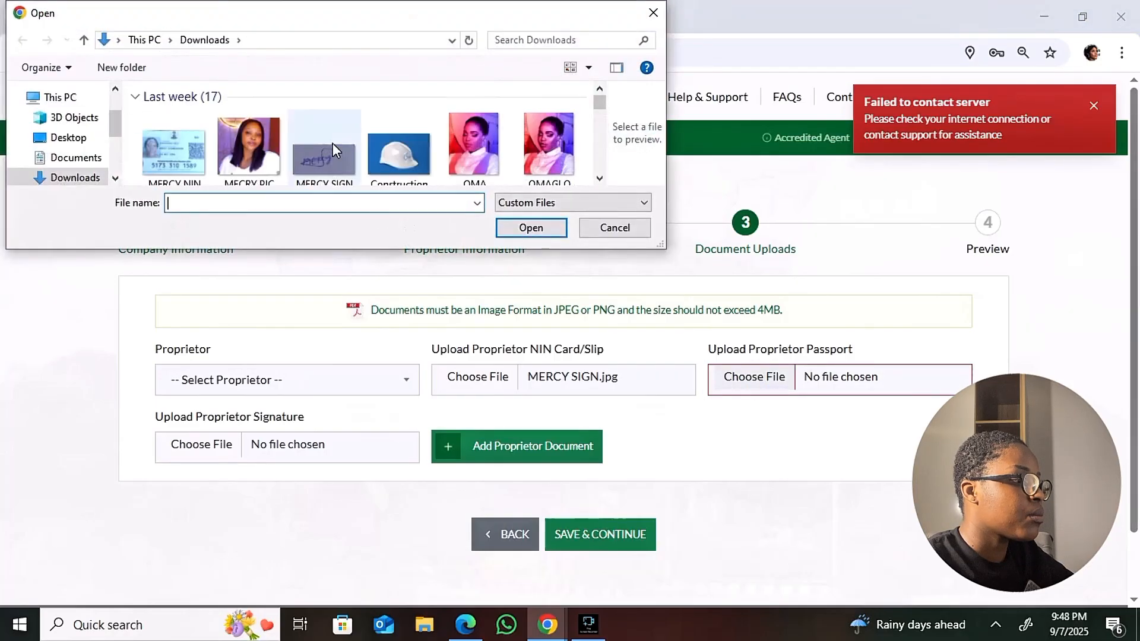
click(333, 143)
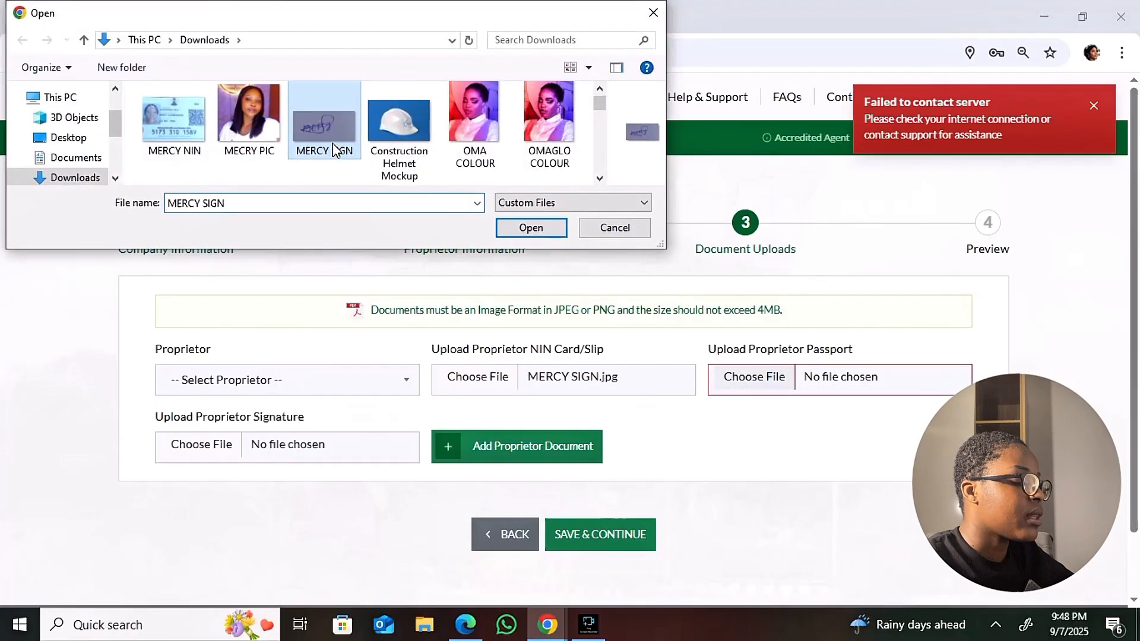
click(533, 227)
click(344, 445)
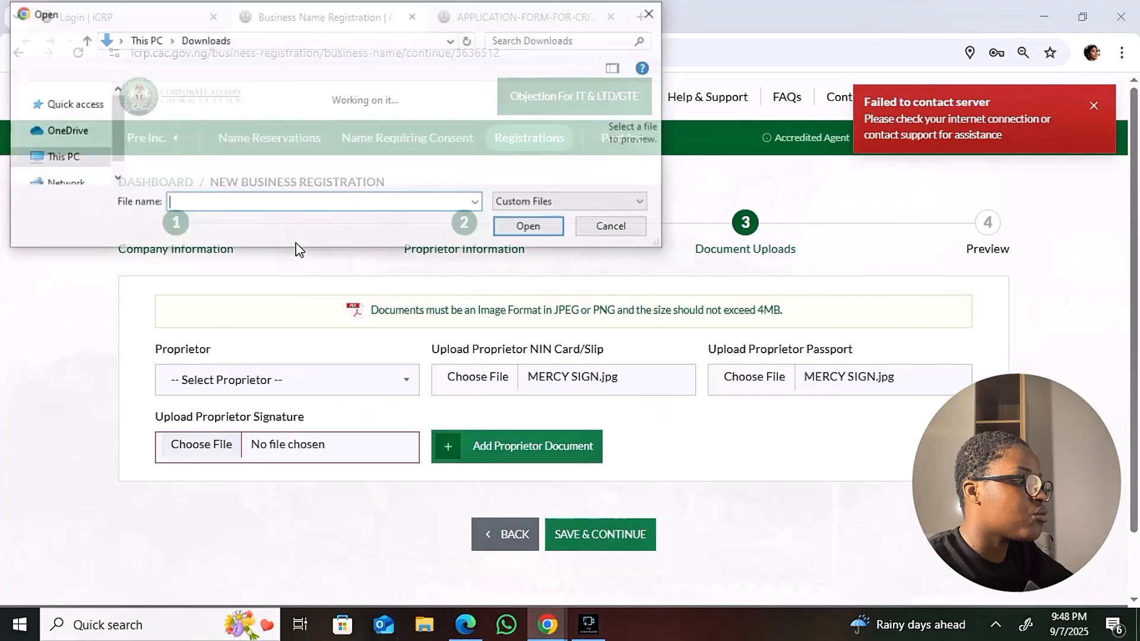
click(305, 157)
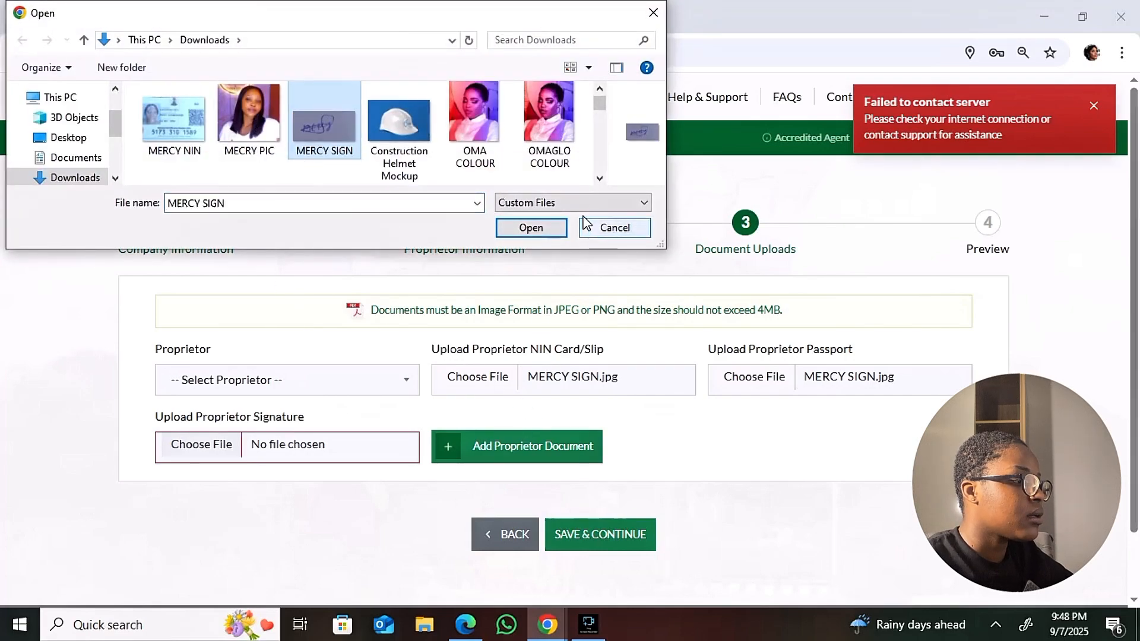
click(543, 228)
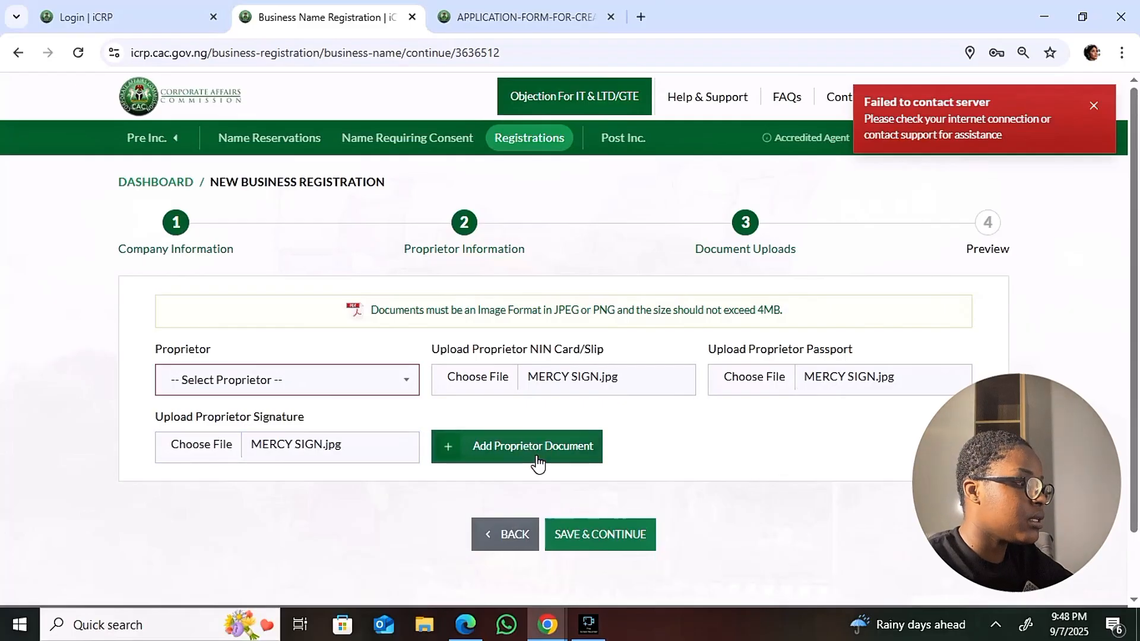
Select the sole proprietor and add the proprietor's documents to the application
click(383, 387)
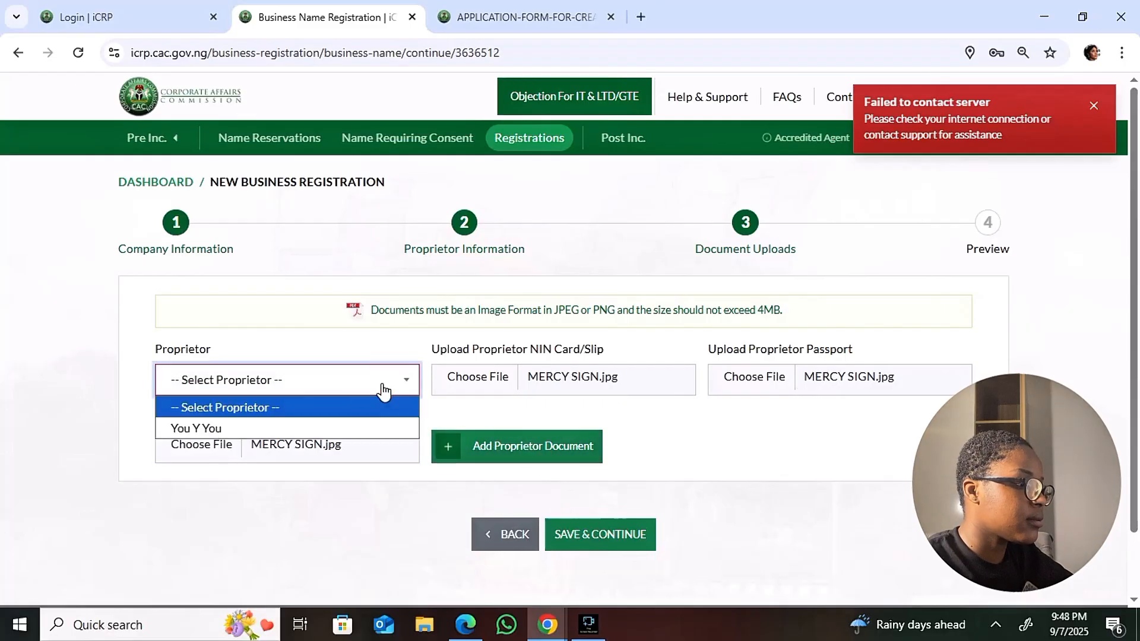
click(291, 422)
click(523, 463)
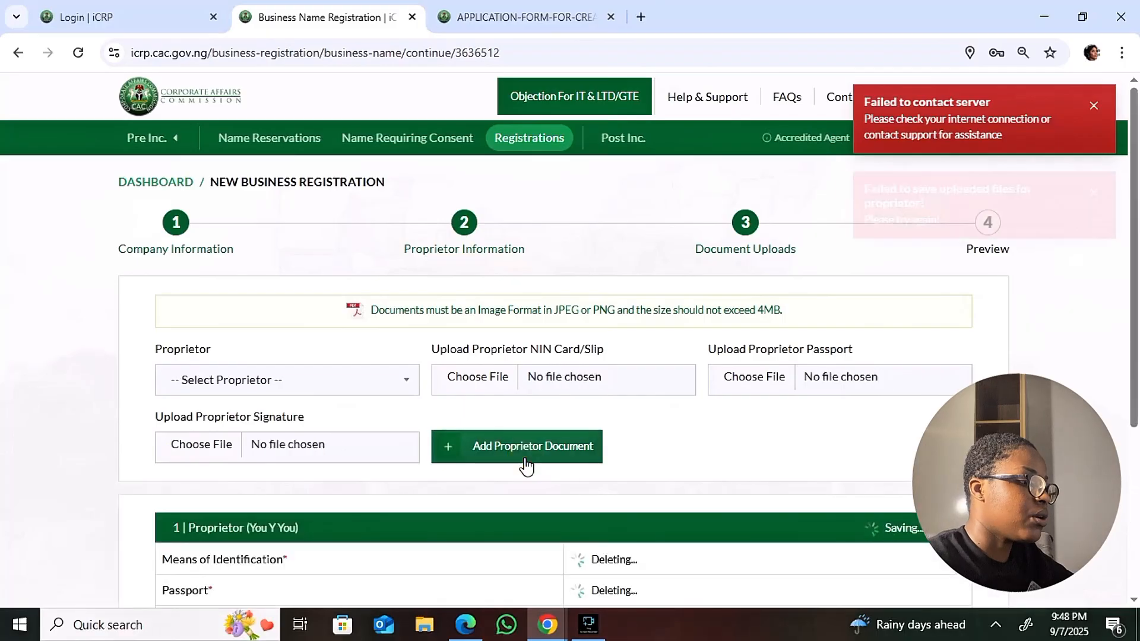
scroll(526, 465, down, 3)
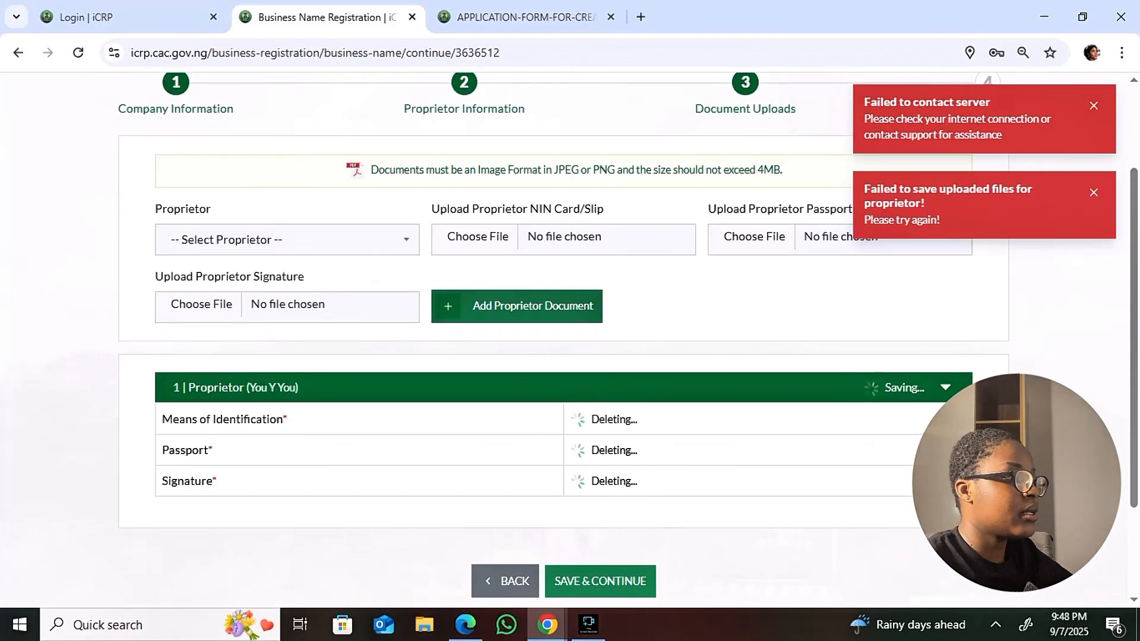
scroll(534, 338, up, 3)
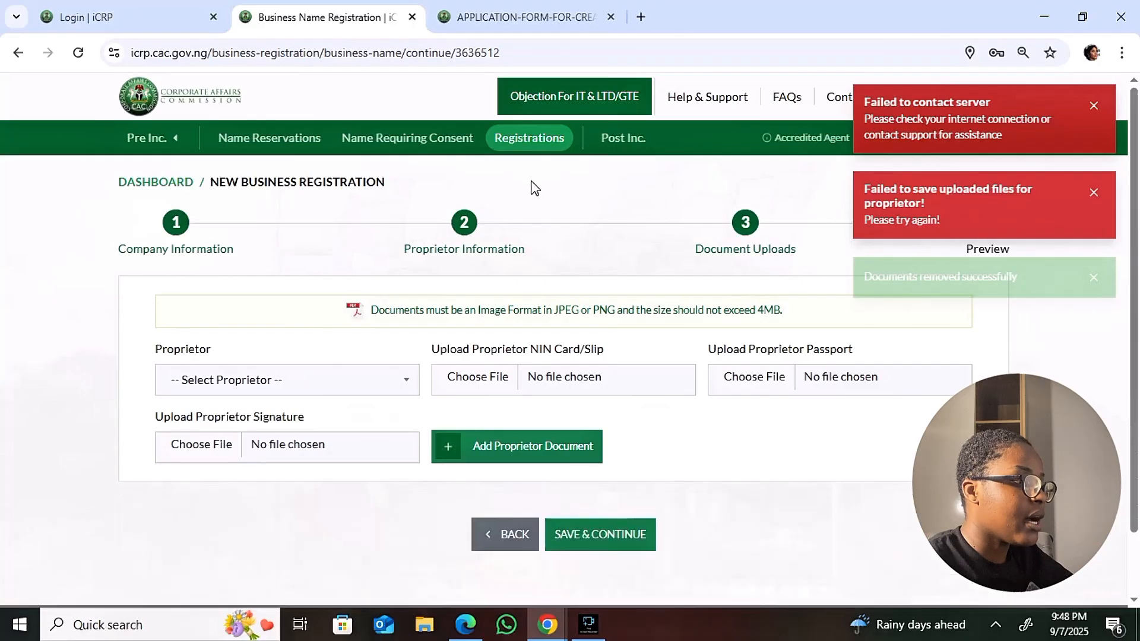
Return to Registrations and show the Action options for approved QUEENMERCY VARIETIES HUB
click(509, 142)
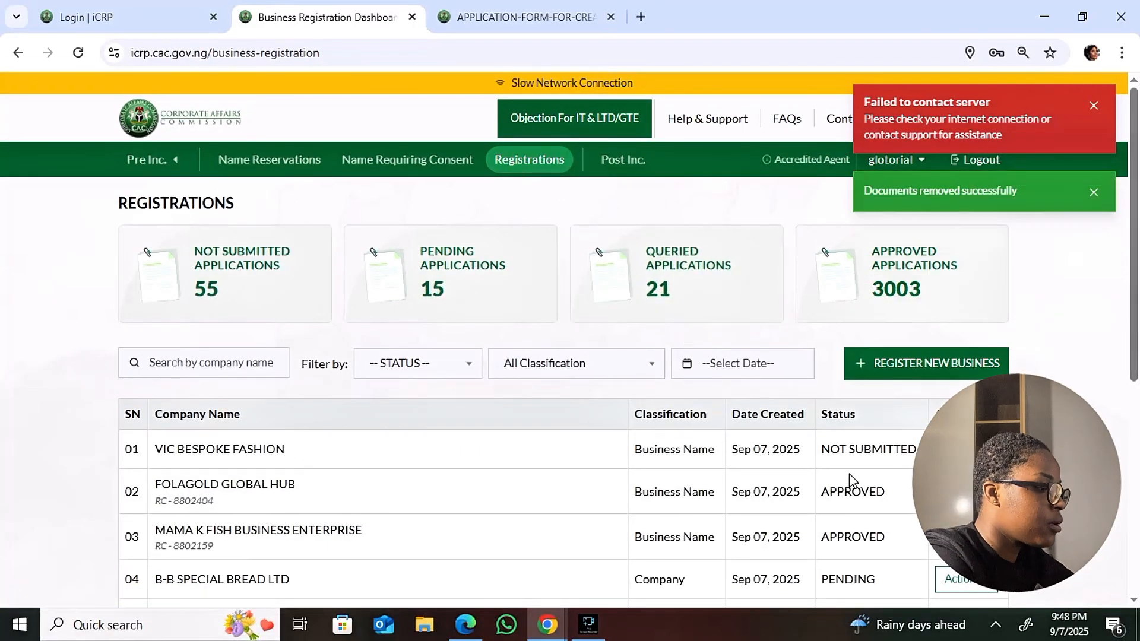
scroll(855, 492, down, 5)
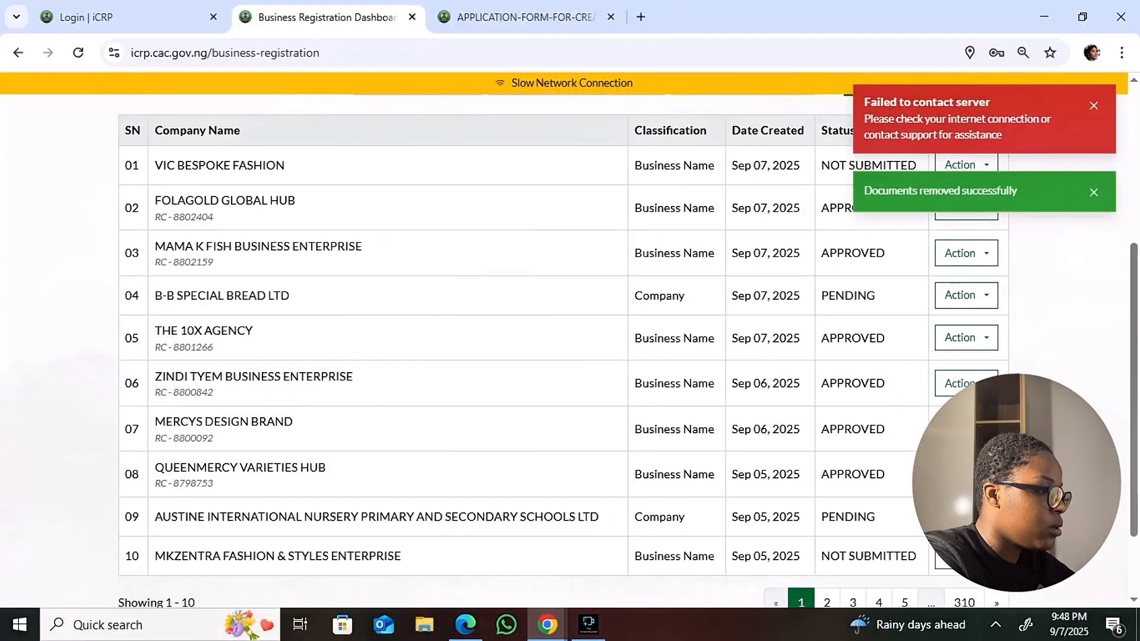
scroll(854, 493, down, 2)
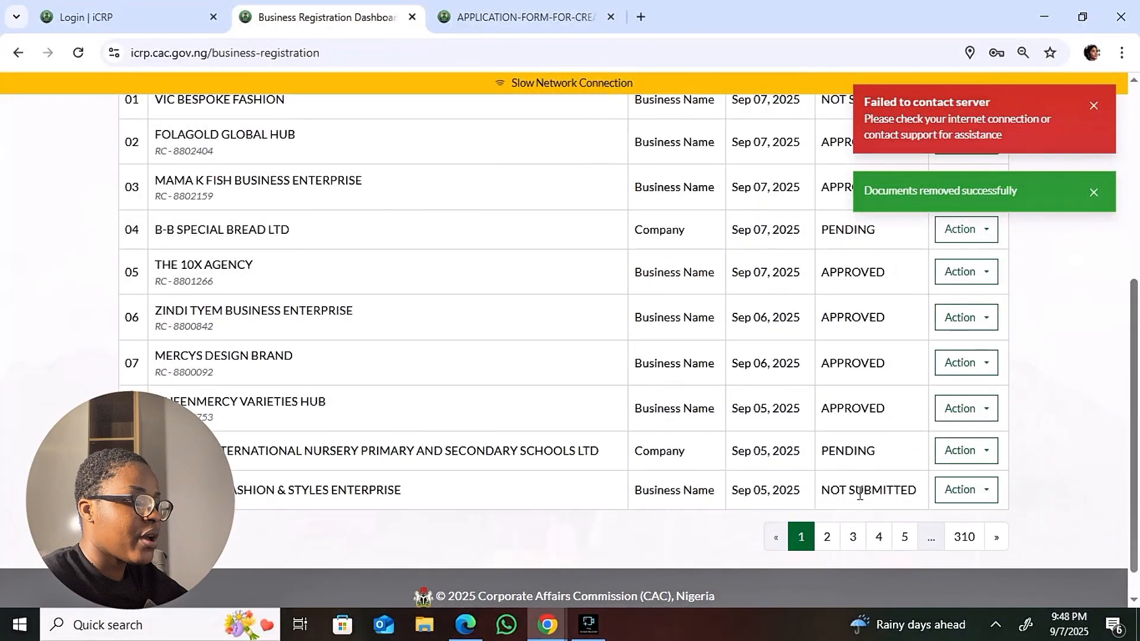
click(965, 414)
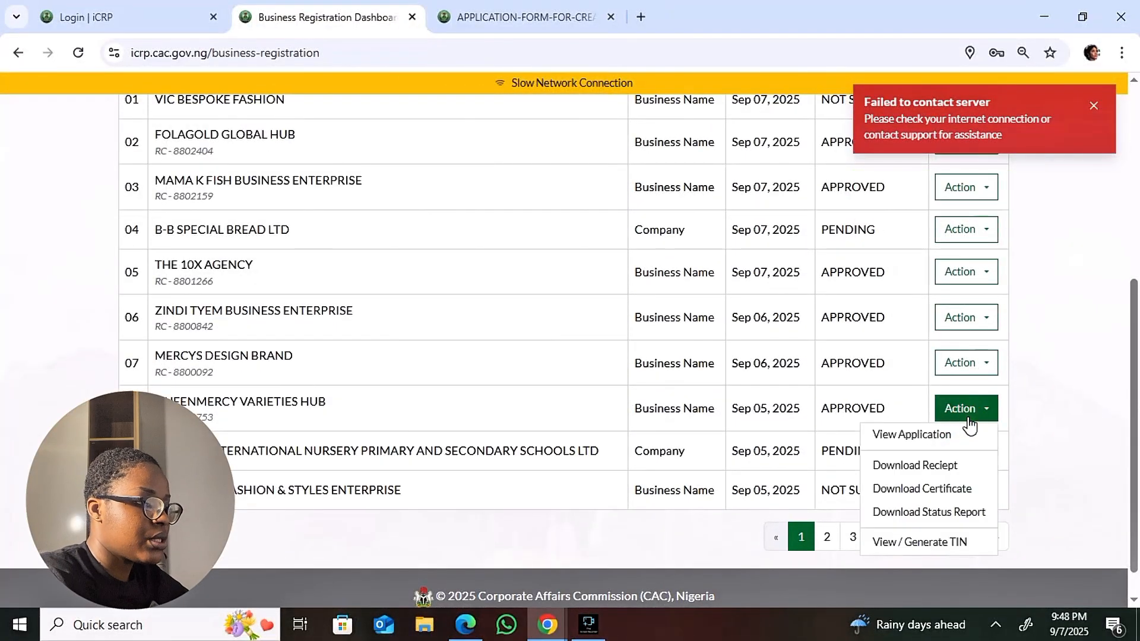
scroll(570, 333, down, 1)
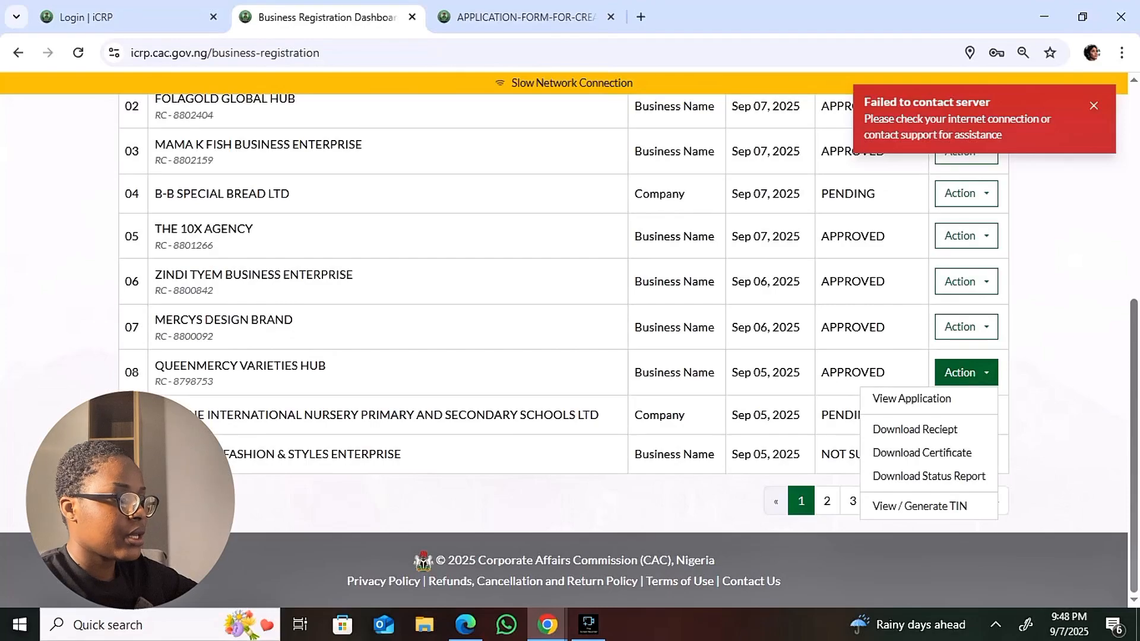
scroll(570, 347, up, 5)
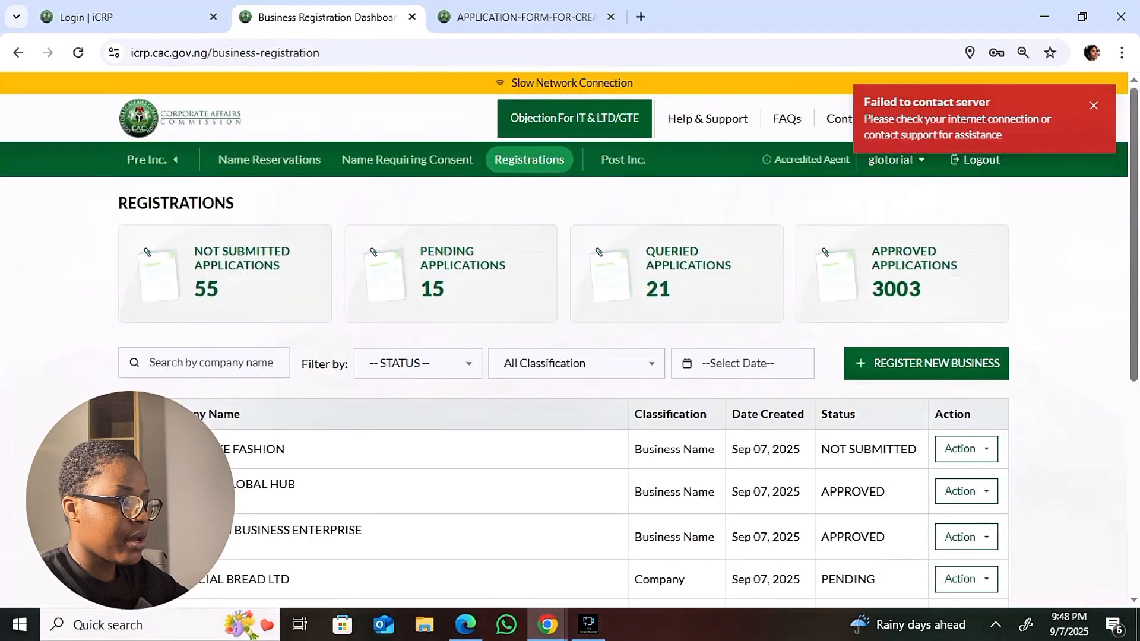
Filter registrations to Approved Applications and search company names for 'MPRCY'
click(882, 285)
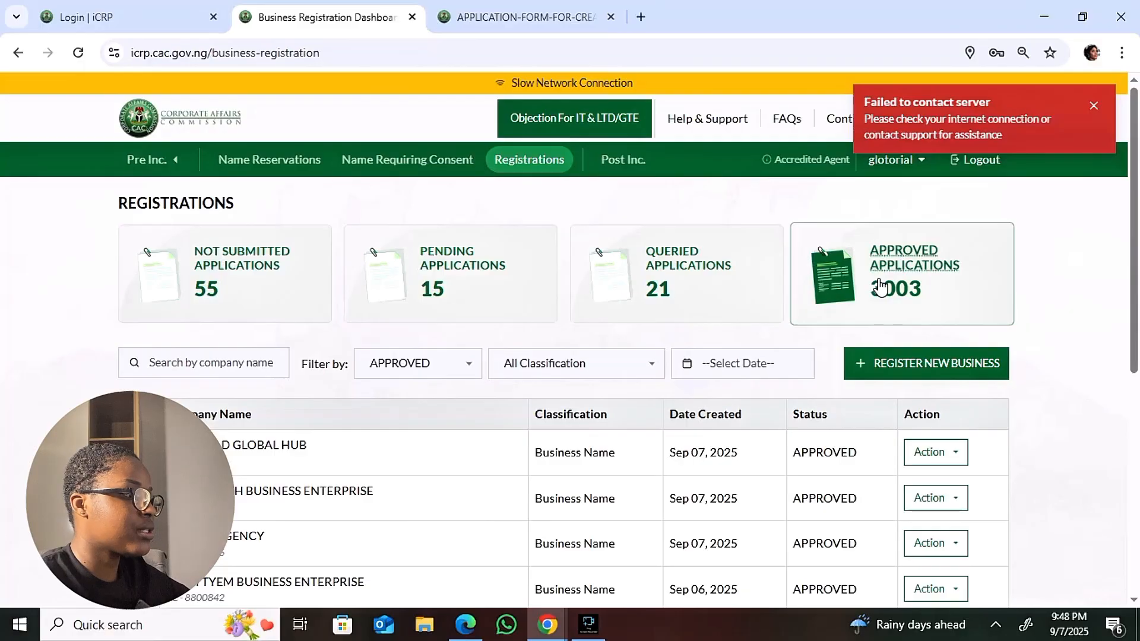
click(161, 363)
text(MP)
text(RC)
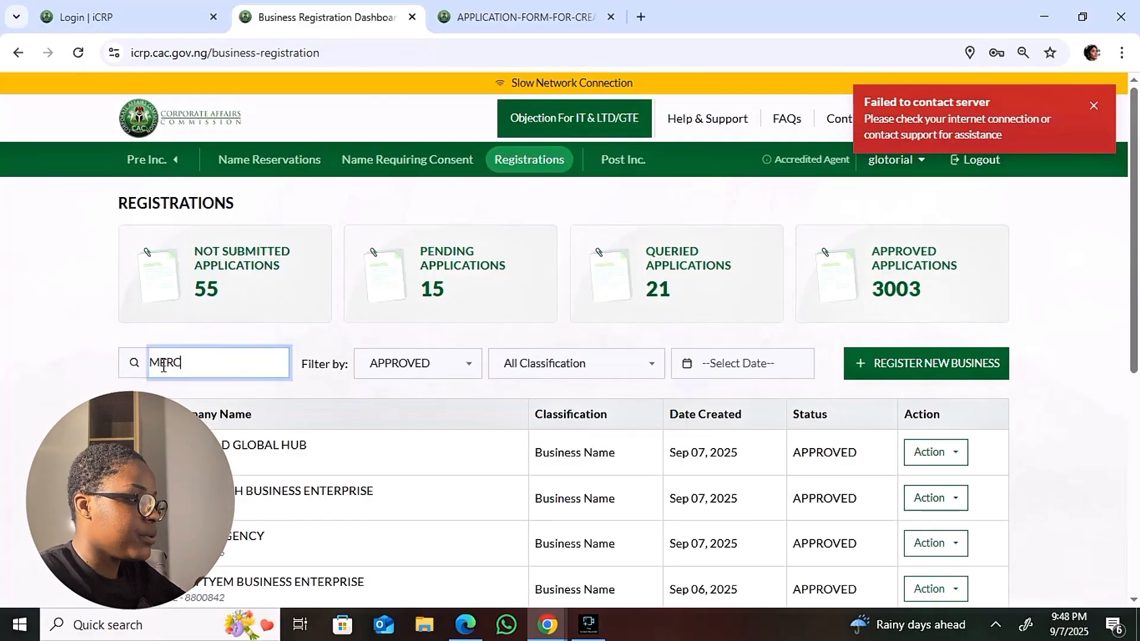
text(Y)
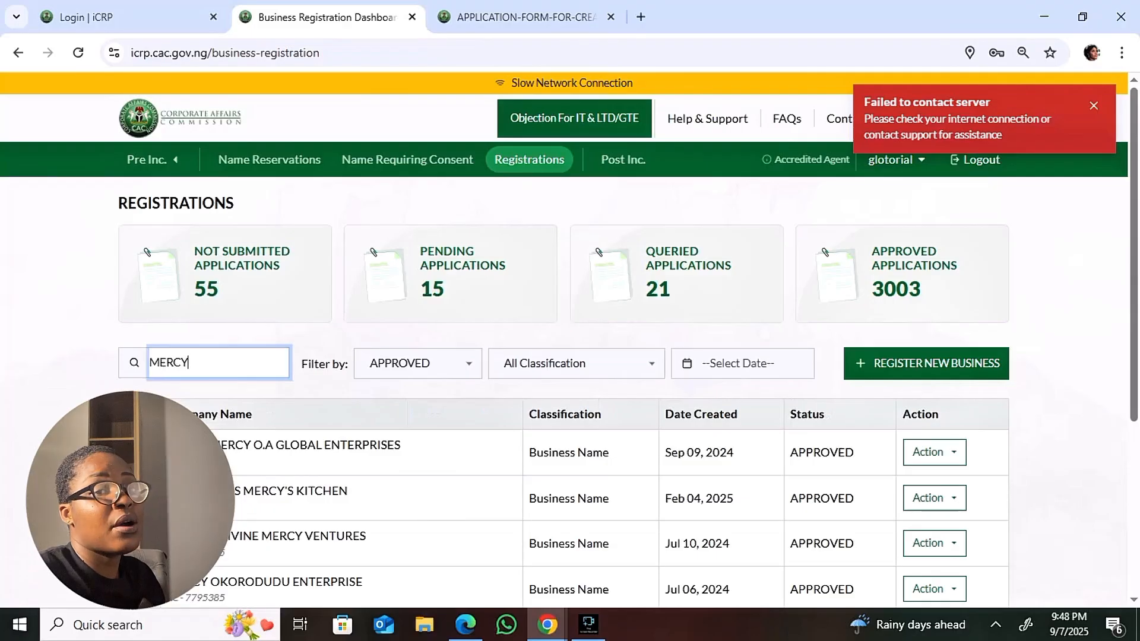
scroll(163, 365, down, 3)
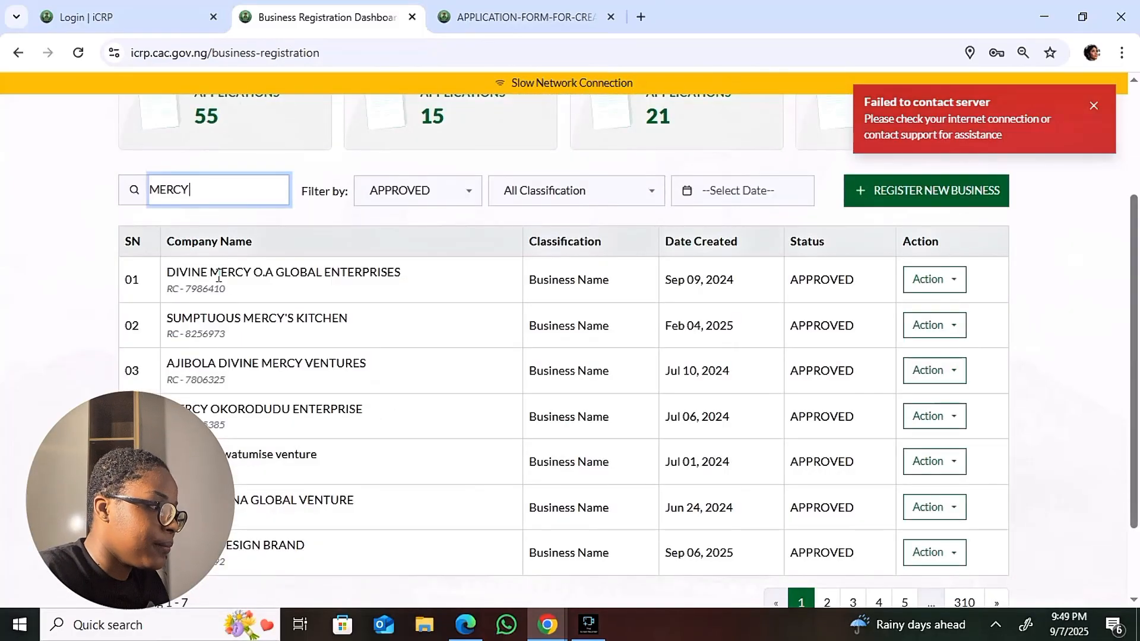
Adjust the company-name search text, then clear the search box entirely
text(VA)
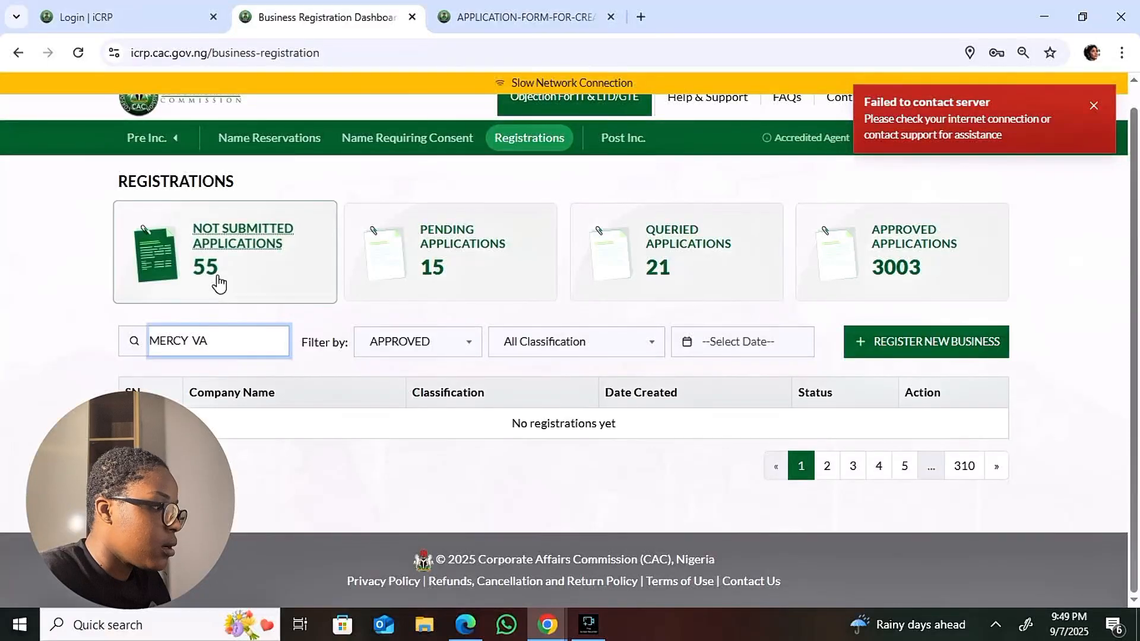
key(BackSpace)
key(BackSpace)
key(BackSpace)
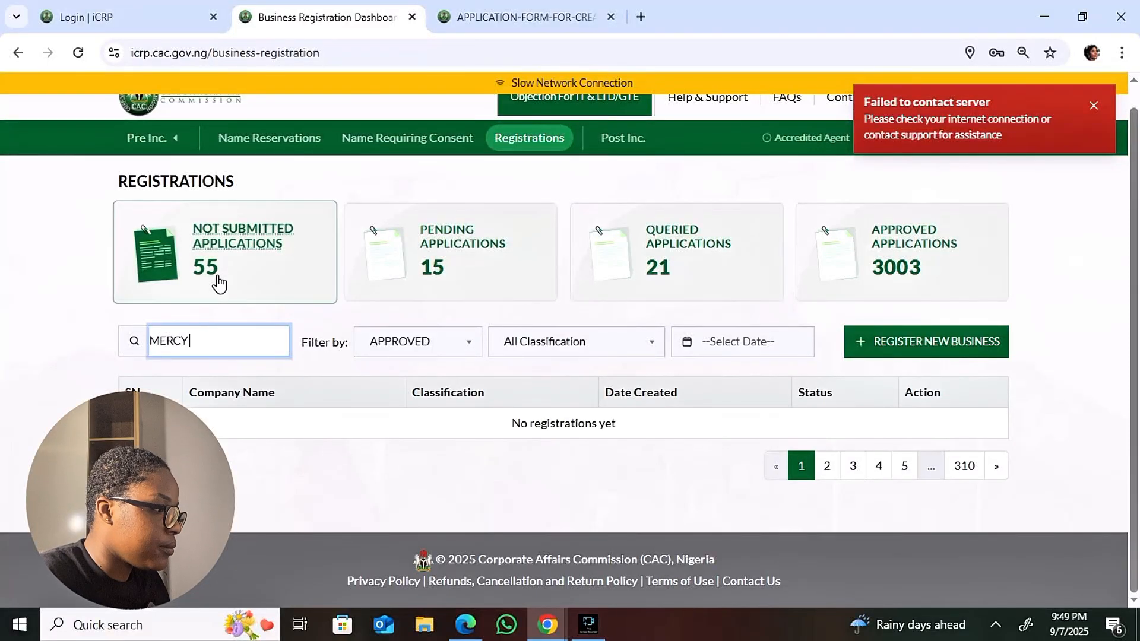
text(VA)
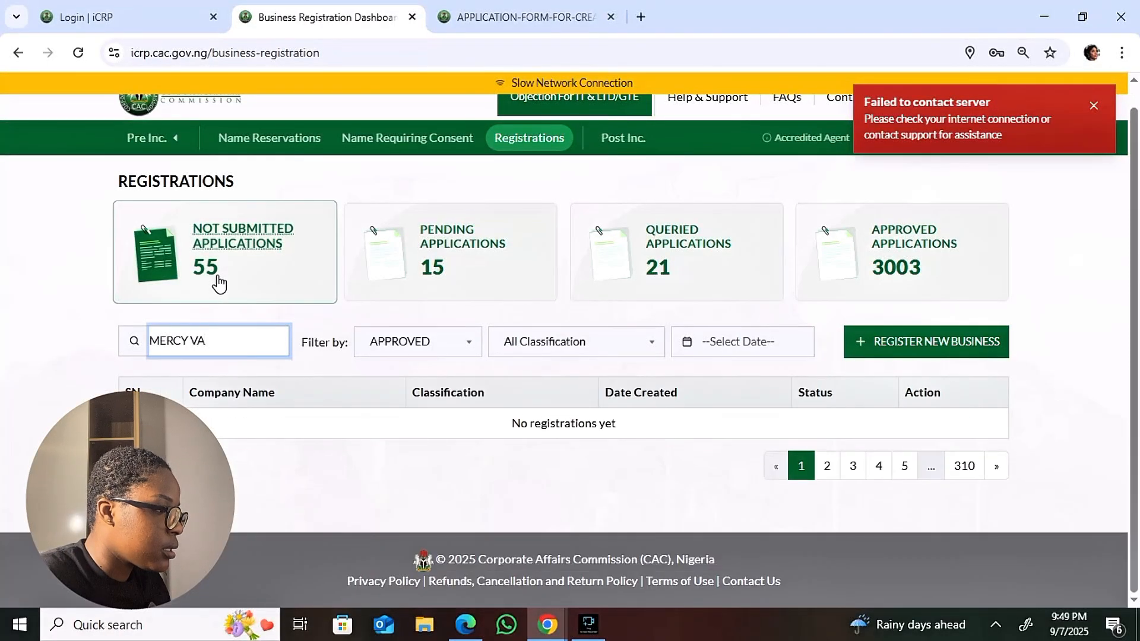
key(BackSpace)
key(BackSpace)
key(BackSpace)
key(BackSpace)
key(BackSpace)
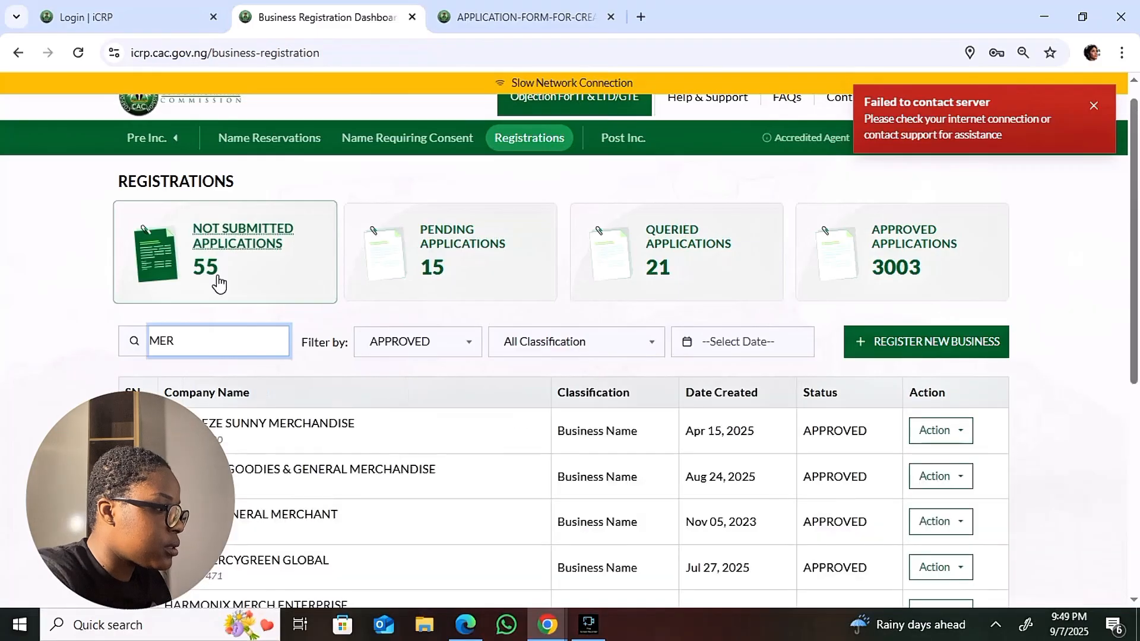
key(BackSpace)
key(BackSpace)
scroll(218, 283, down, 3)
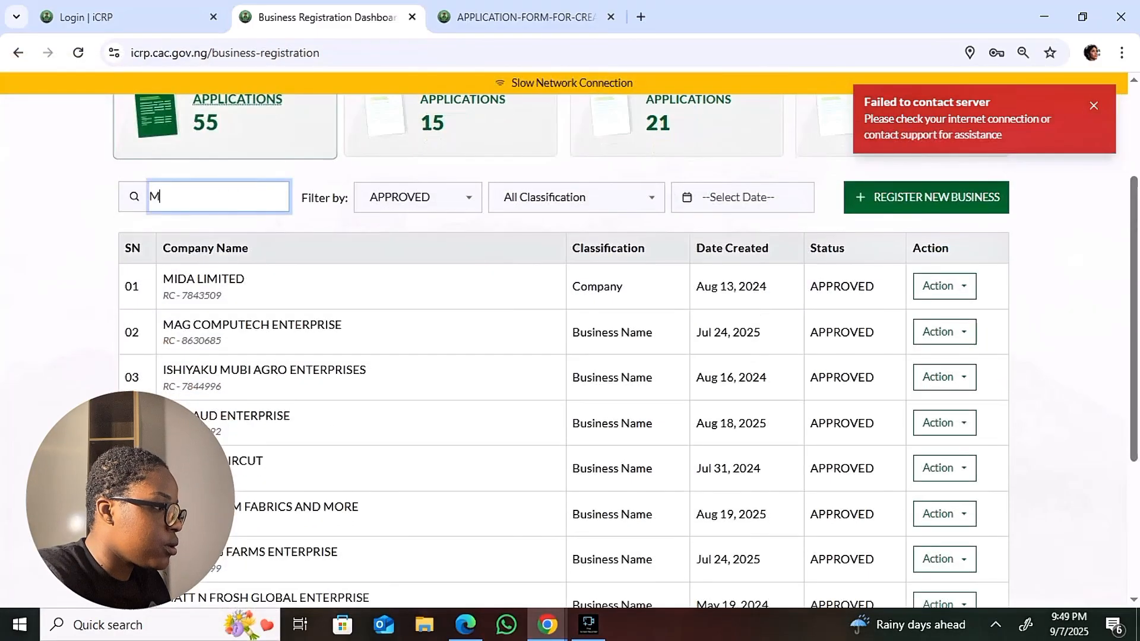
scroll(568, 350, down, 3)
scroll(568, 351, up, 3)
key(BackSpace)
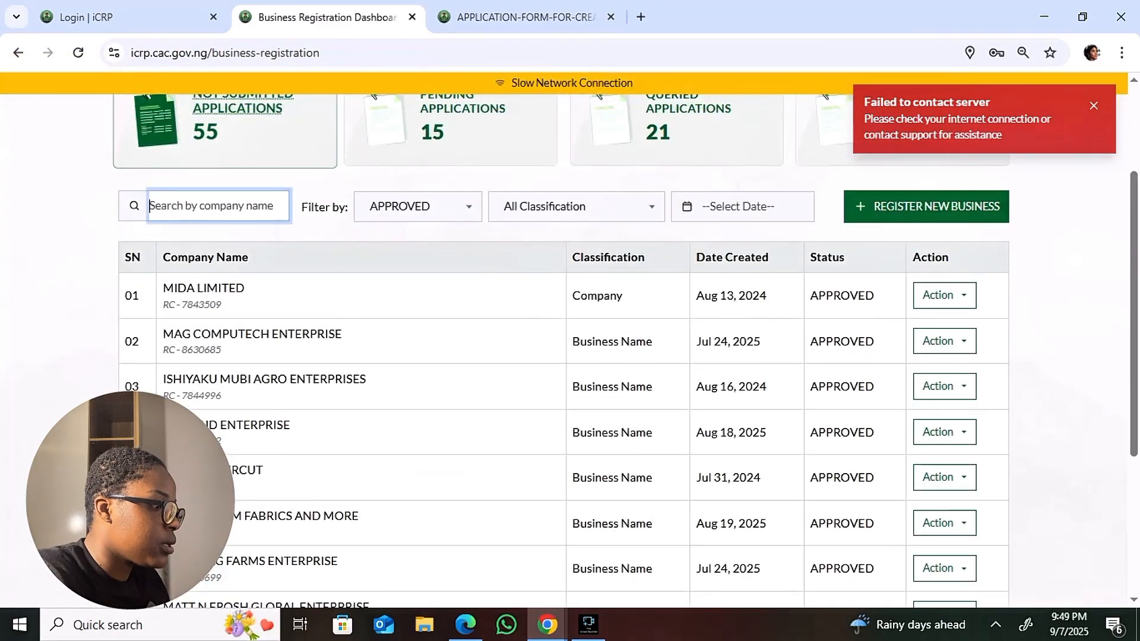
scroll(569, 351, down, 5)
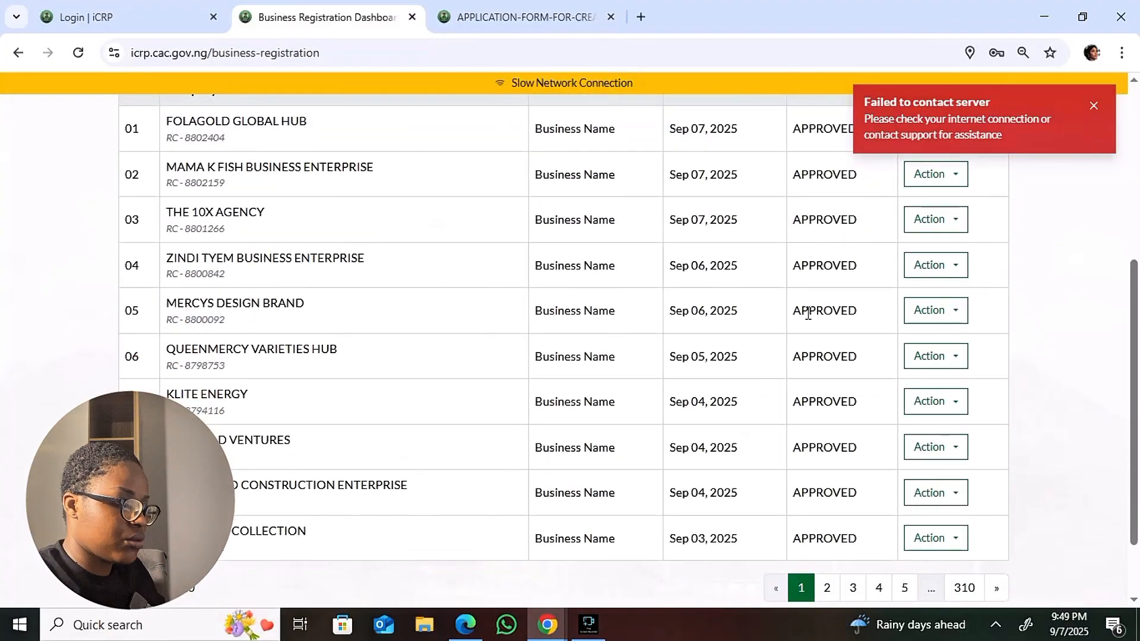
Request a TIN for QUEENMERCY VARIETIES HUB via View / Generate TIN, retrying after the FIRS error
click(928, 356)
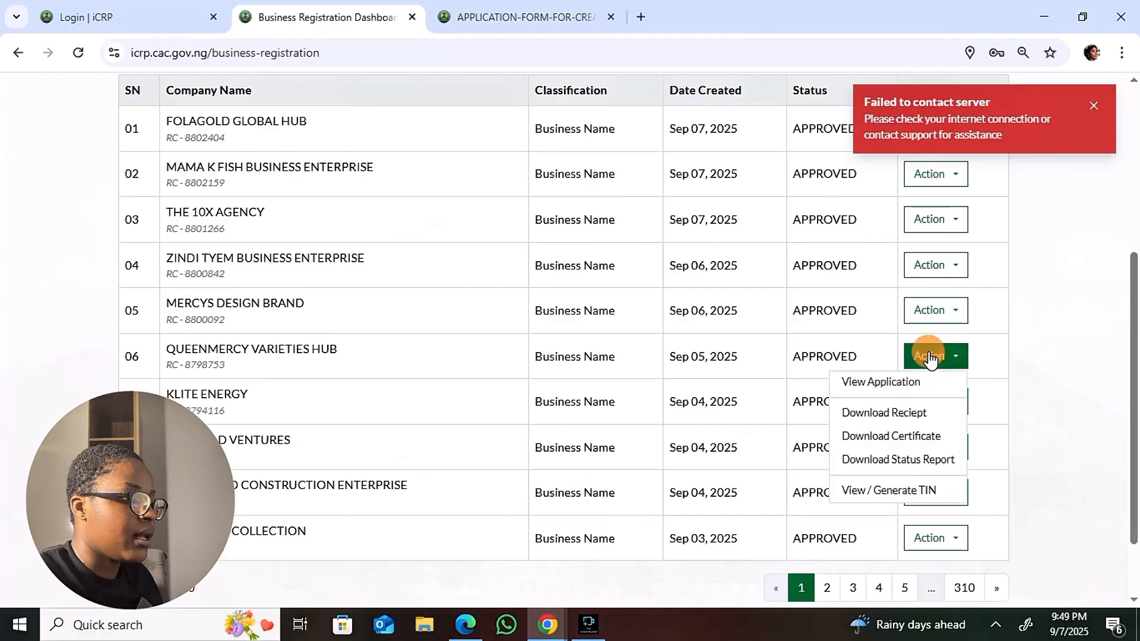
click(906, 494)
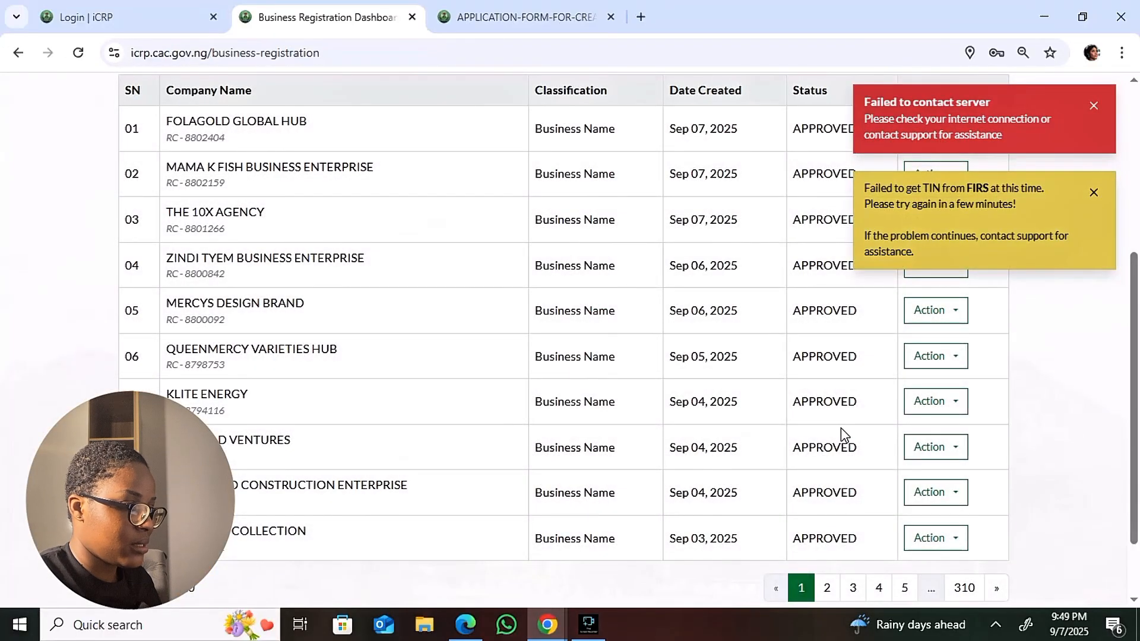
click(945, 364)
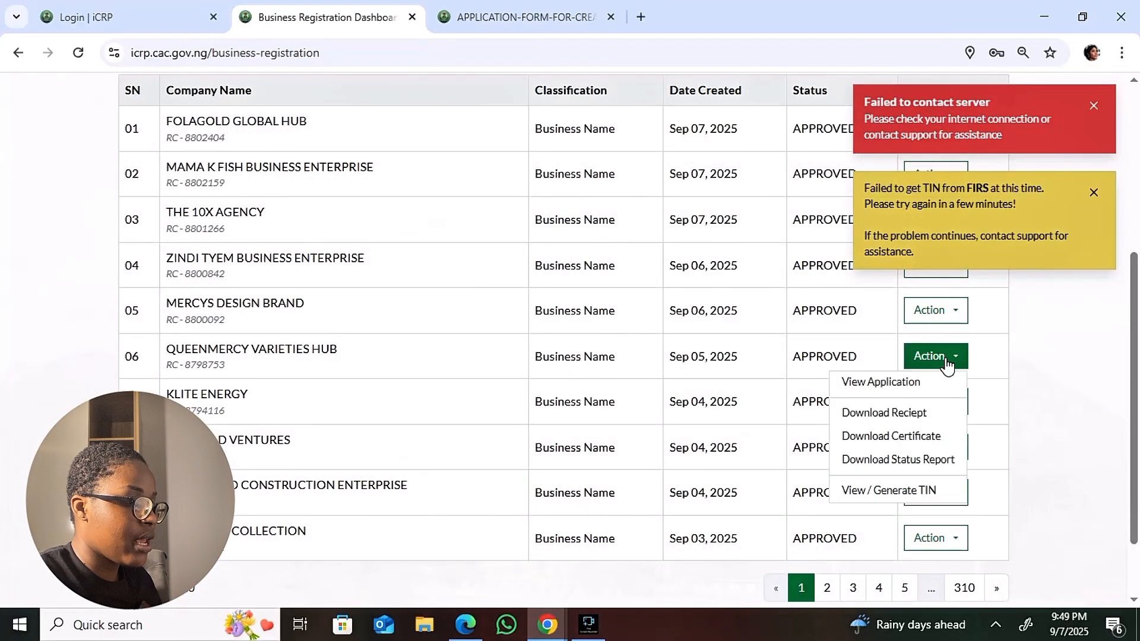
click(874, 491)
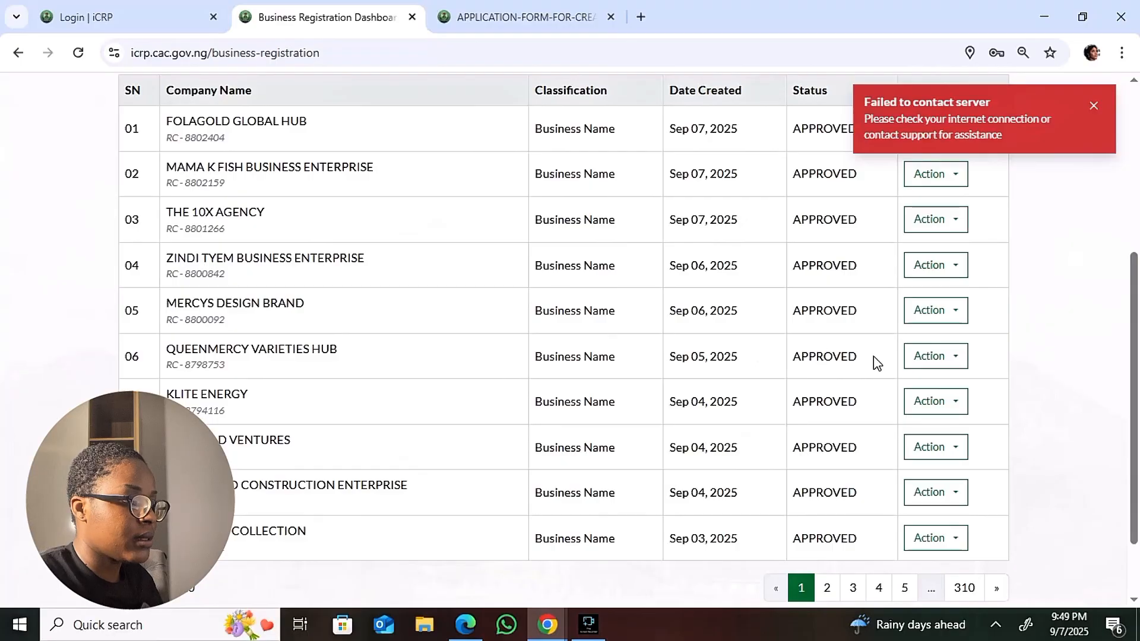
Reopen QUEENMERCY VARIETIES HUB's Action menu to show its approved-registration options, including Download Reciept
click(921, 358)
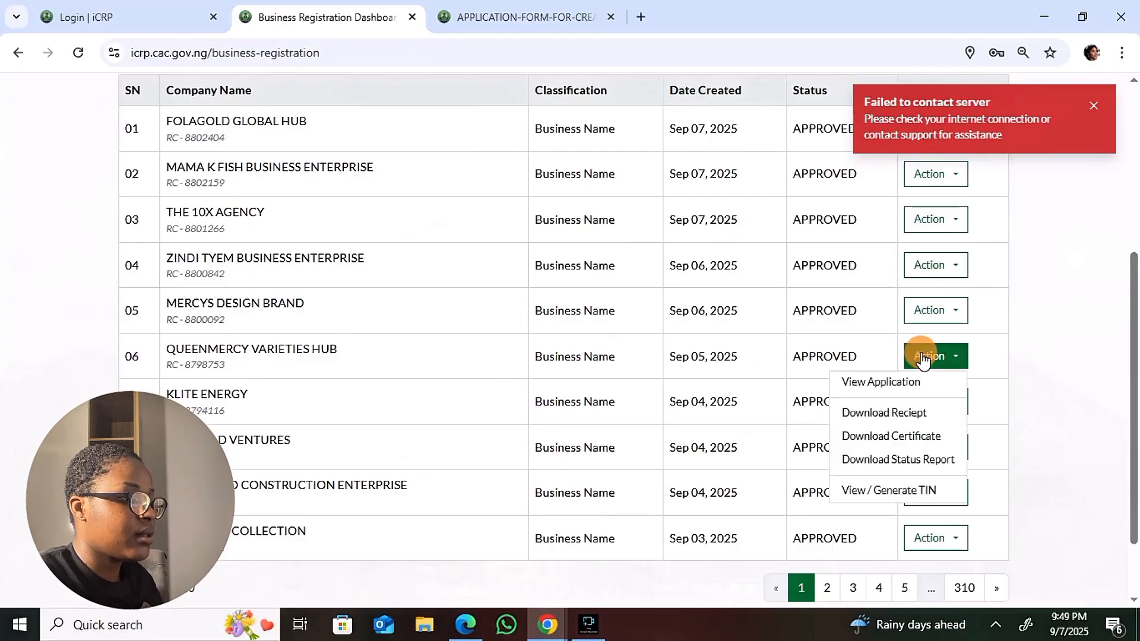
click(862, 490)
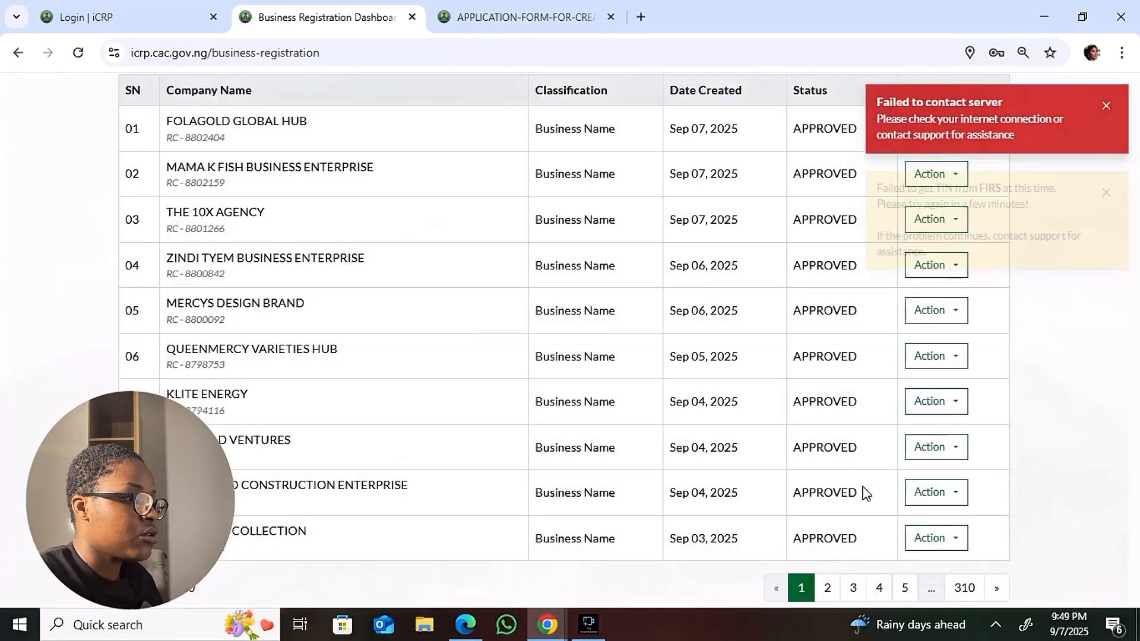
click(943, 312)
click(936, 317)
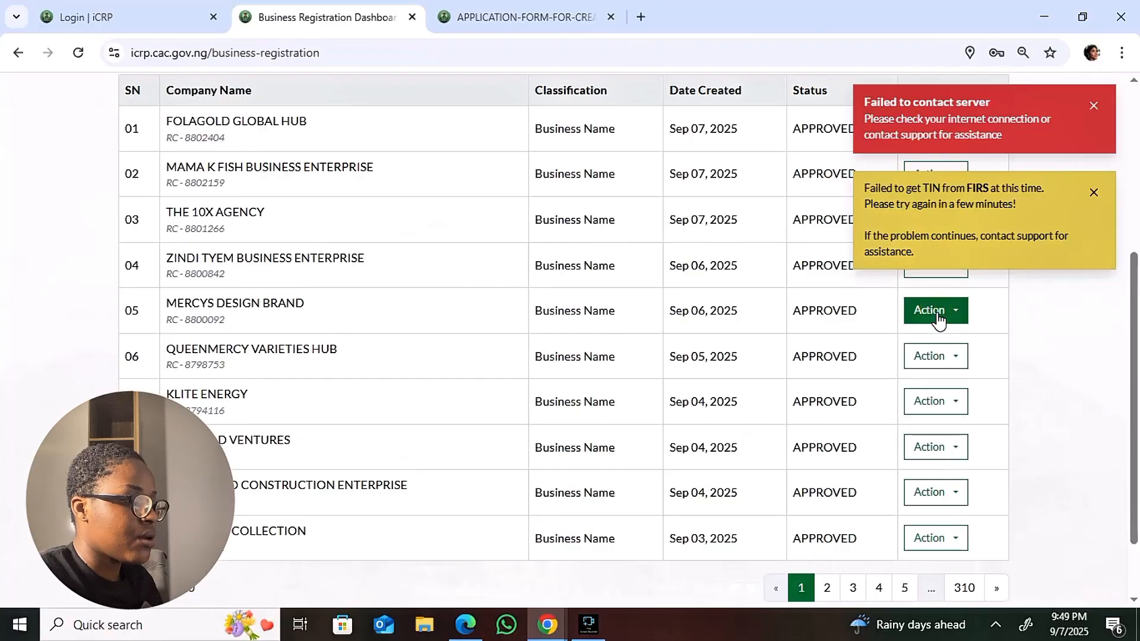
click(933, 356)
click(912, 419)
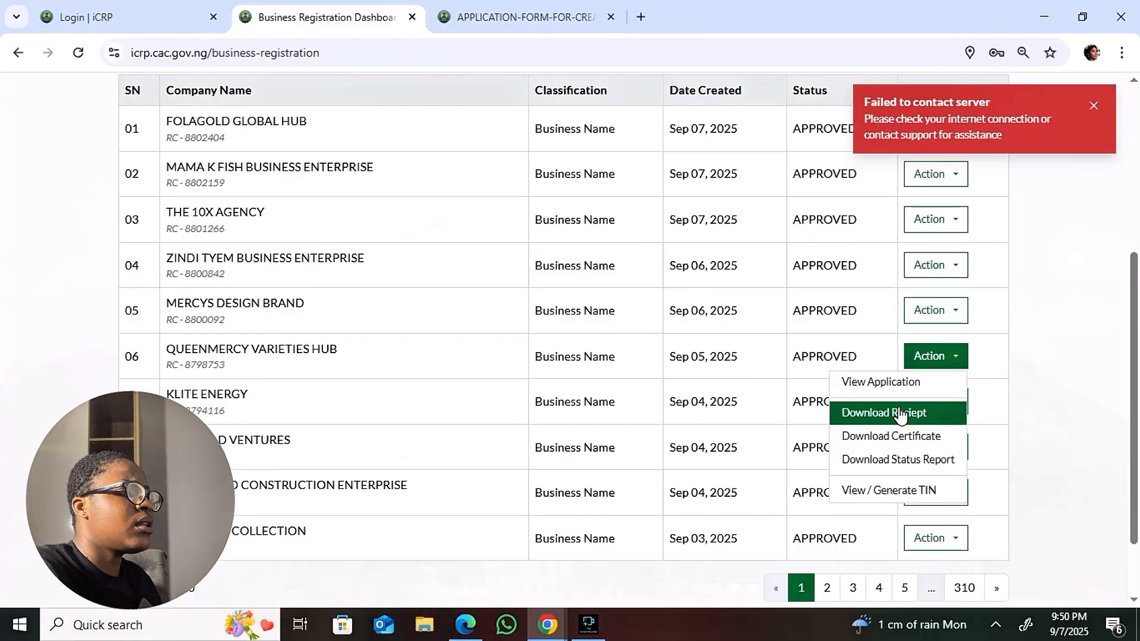
scroll(676, 296, up, 5)
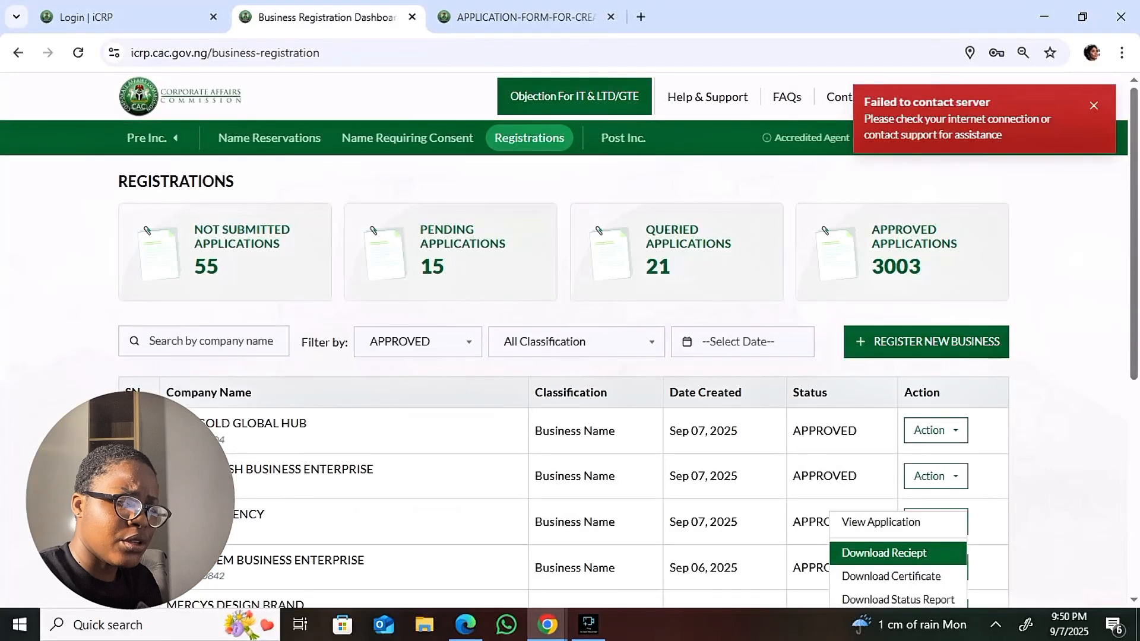
Filter to Queried Applications and open the Action menu for the Jul 03 business-name row
click(677, 269)
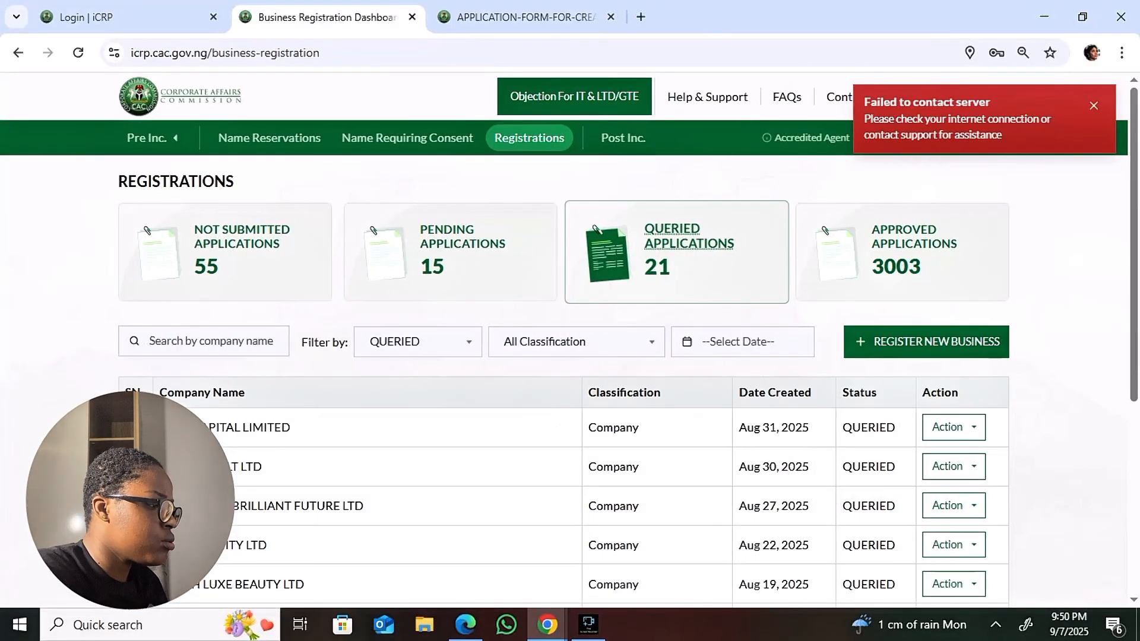
scroll(564, 356, down, 3)
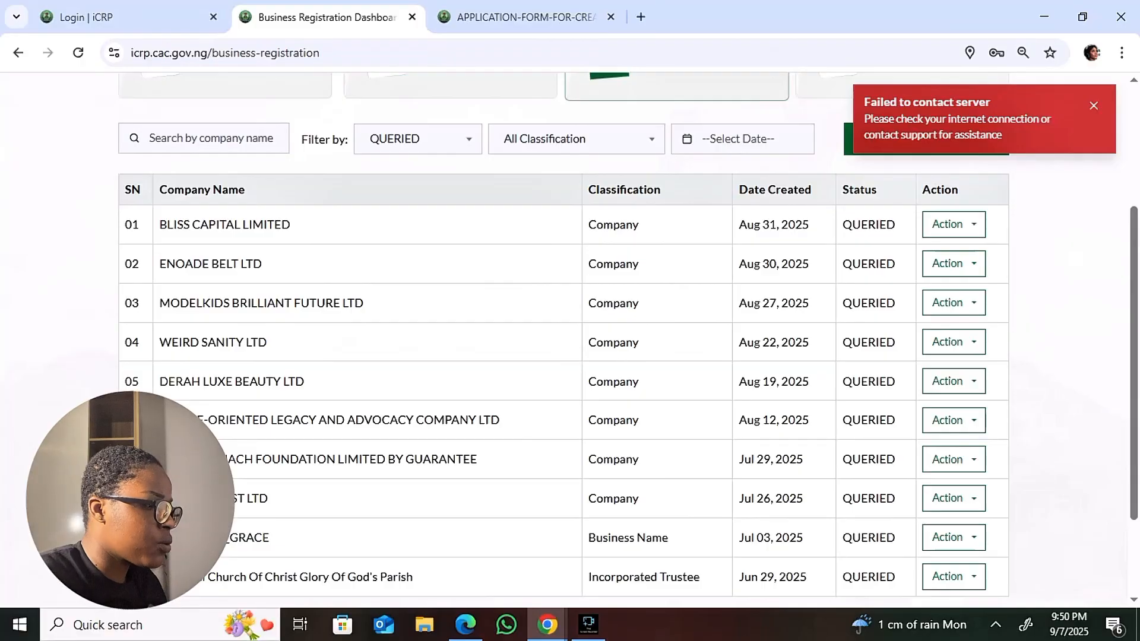
scroll(903, 407, down, 2)
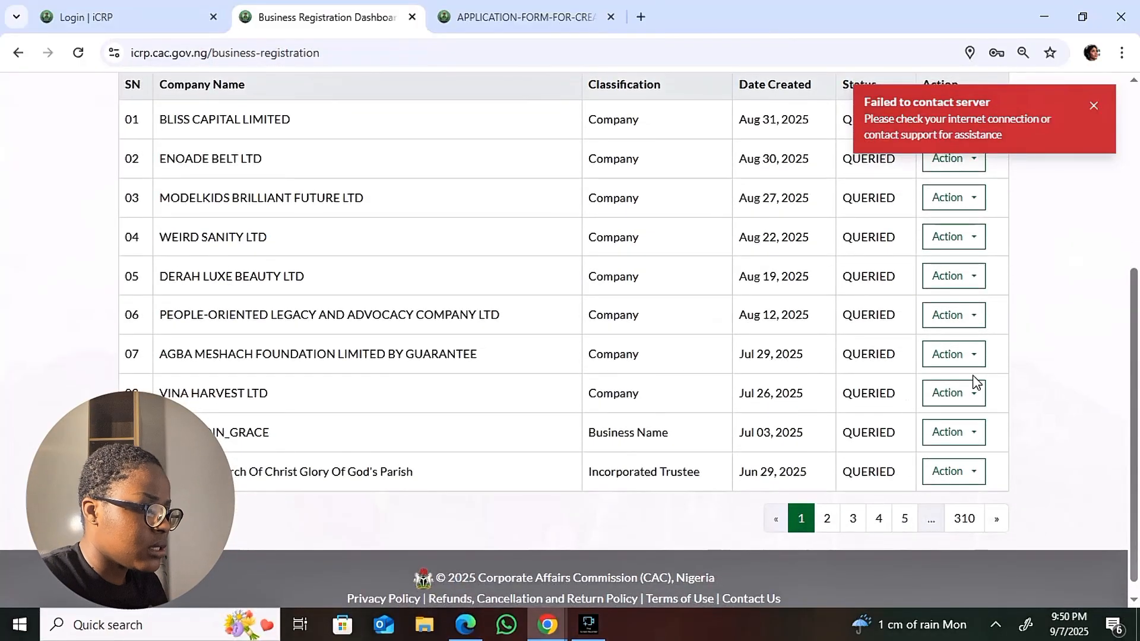
click(953, 433)
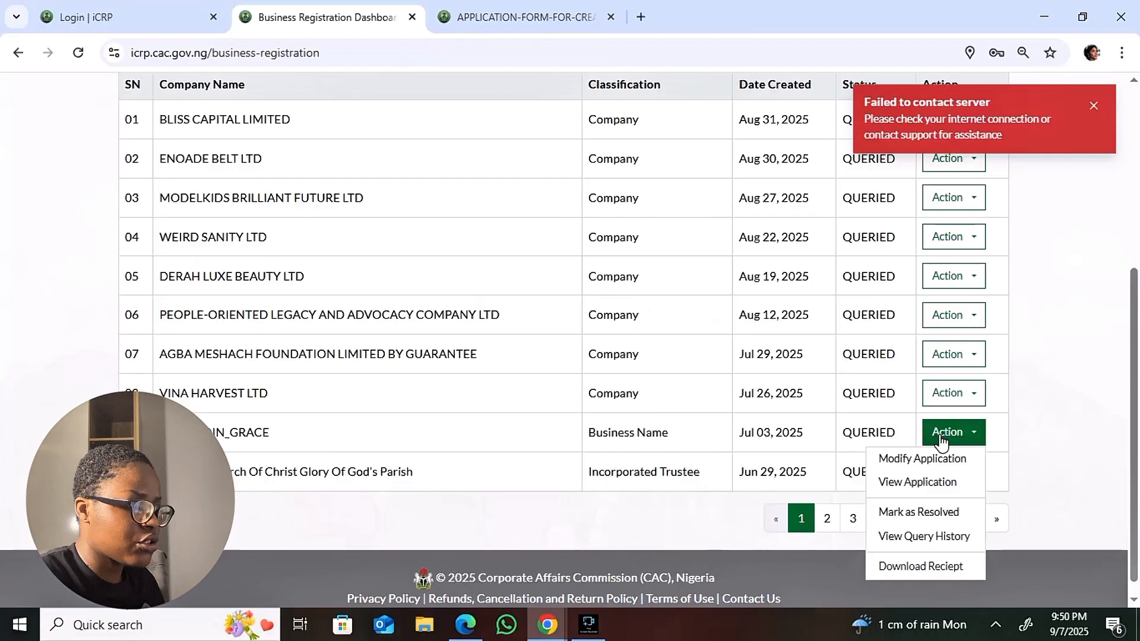
click(951, 432)
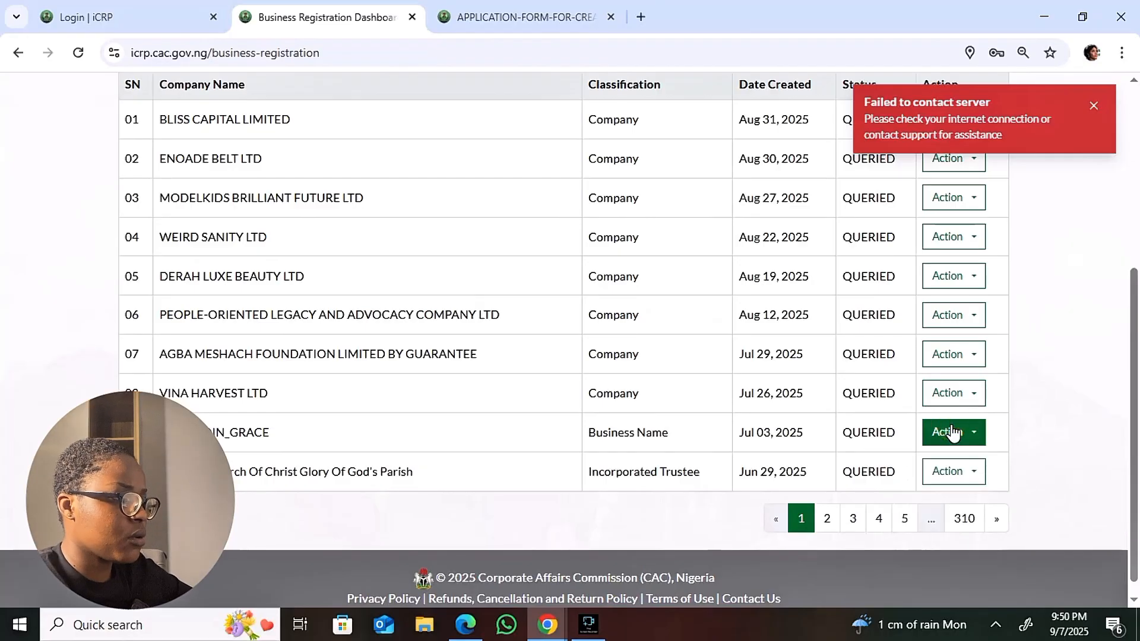
scroll(952, 433, up, 4)
scroll(952, 433, down, 4)
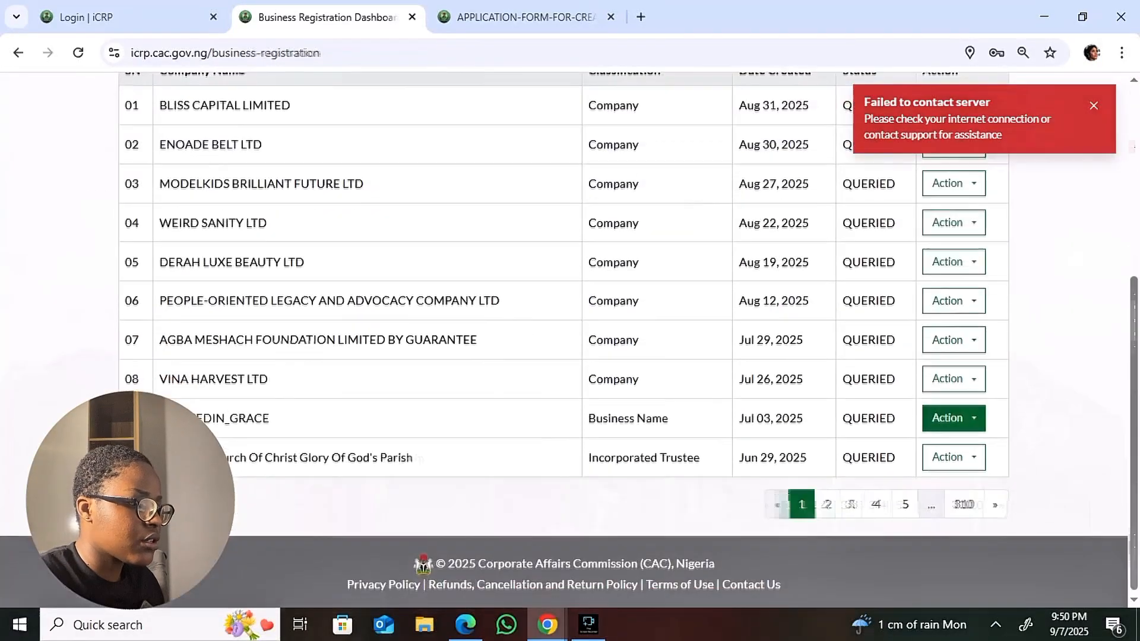
click(960, 425)
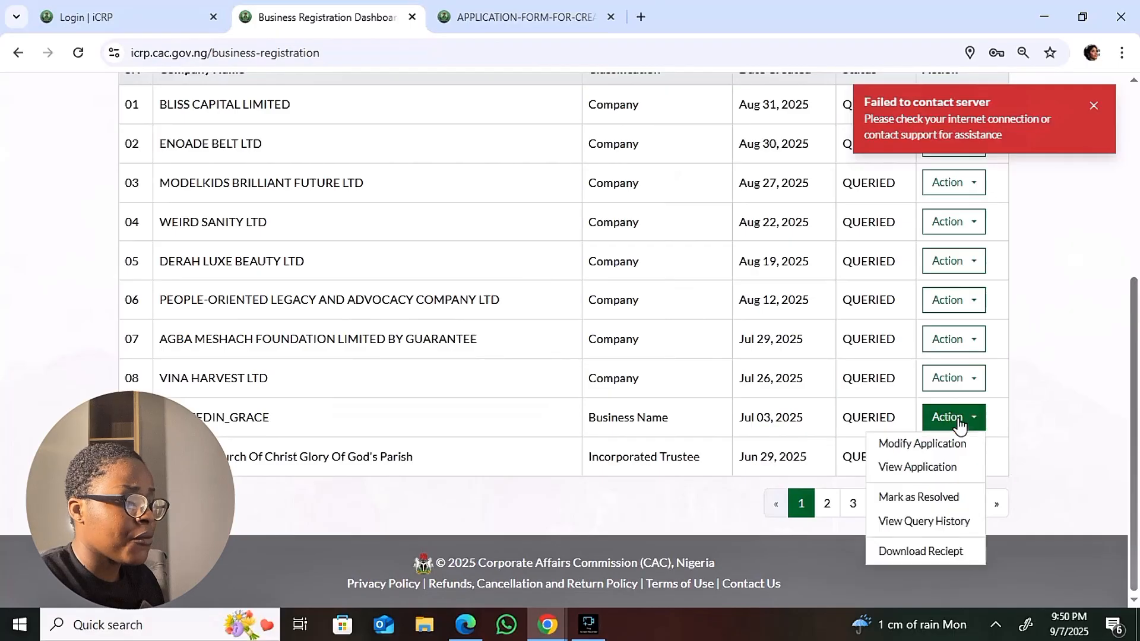
Read the Jul 03 entry's query history requesting a PDF re-upload, close it, and reopen its options
click(943, 519)
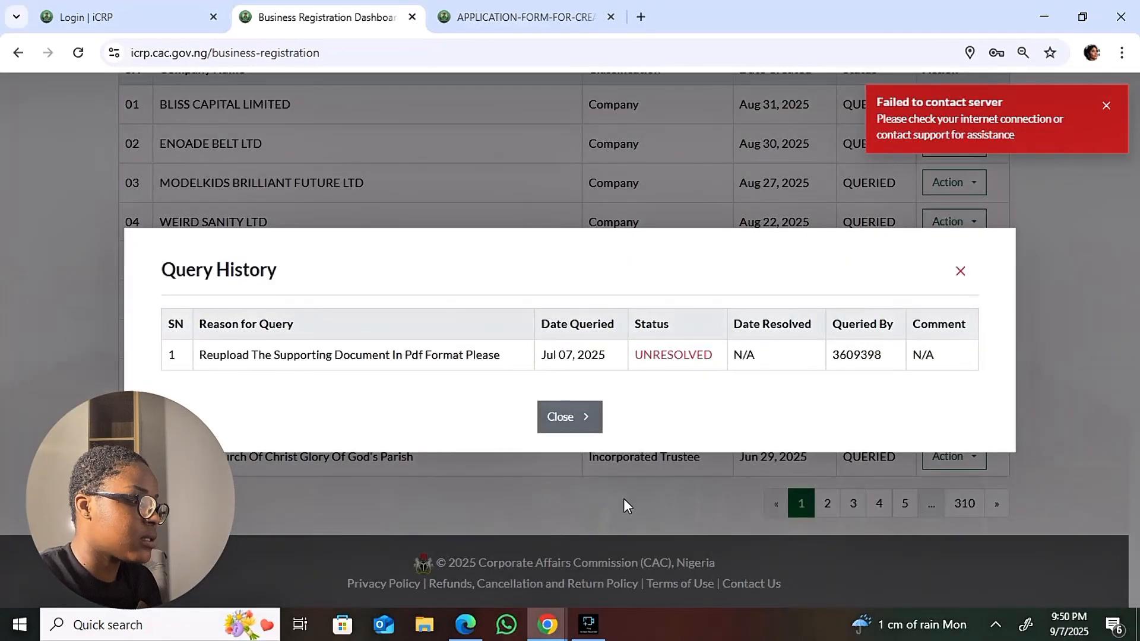
click(564, 419)
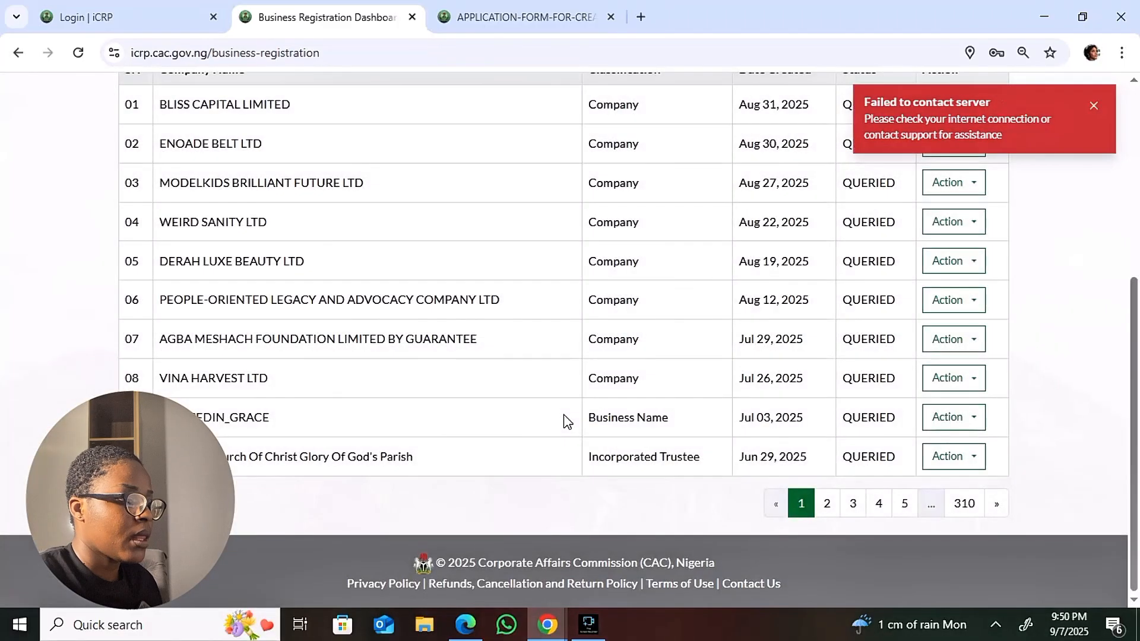
click(952, 426)
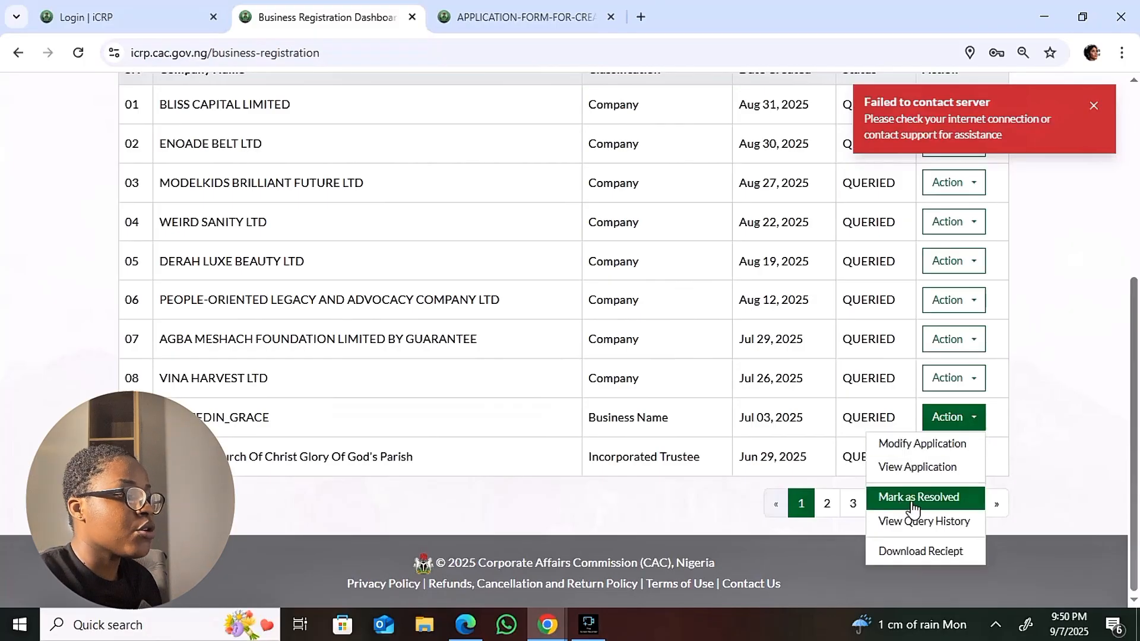
Open the queried application for modification, then go back to the full registrations list
click(924, 449)
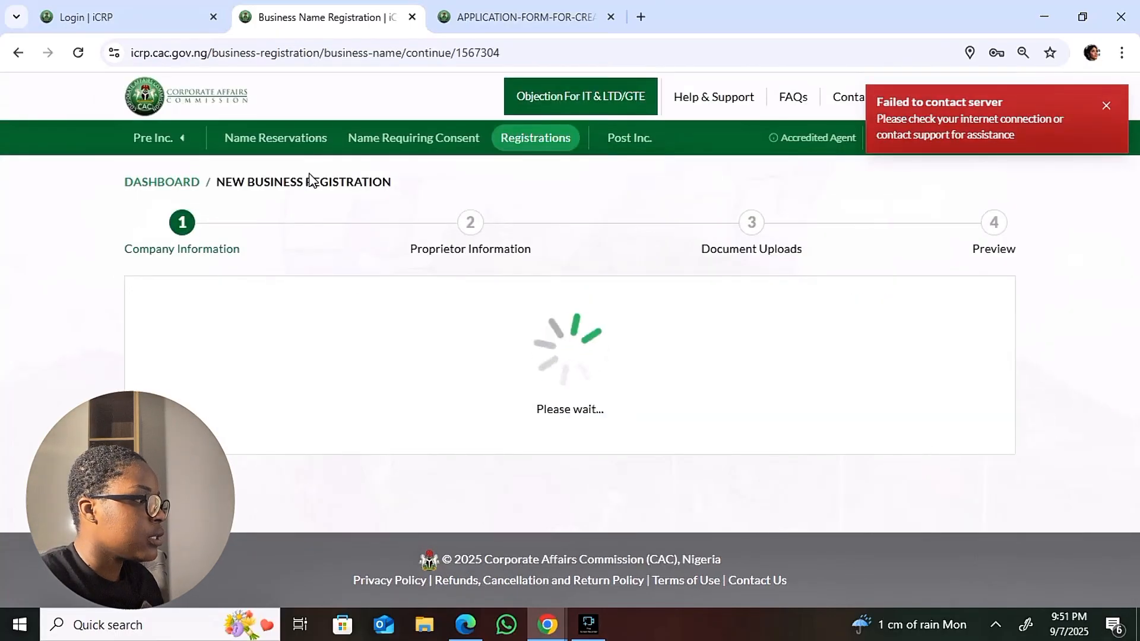
click(19, 62)
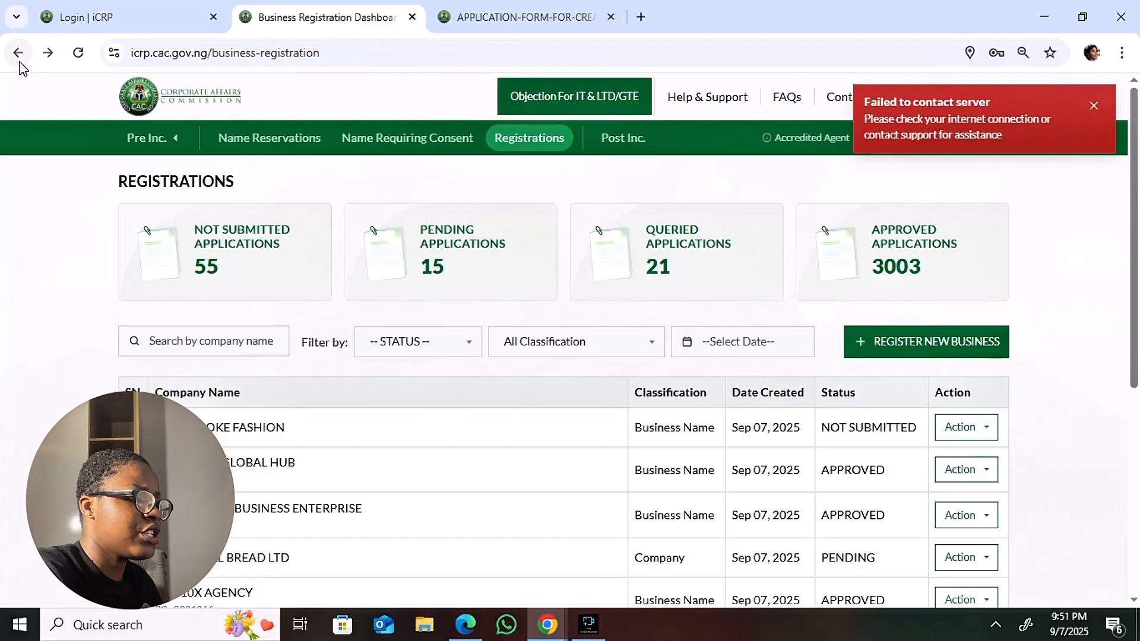
scroll(570, 320, down, 2)
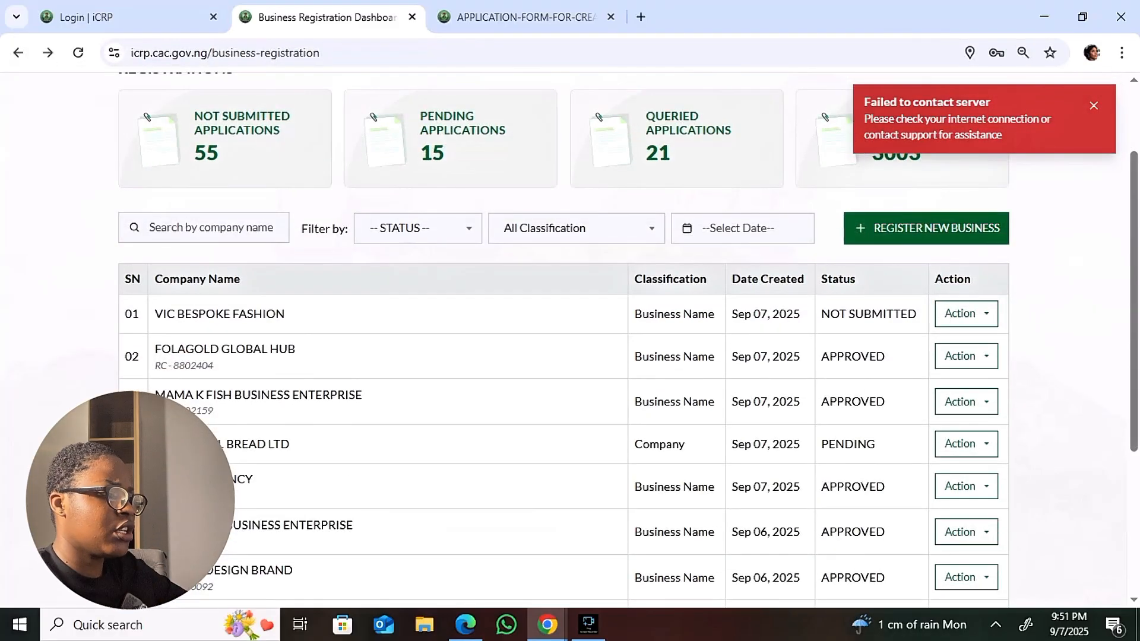
scroll(356, 119, up, 2)
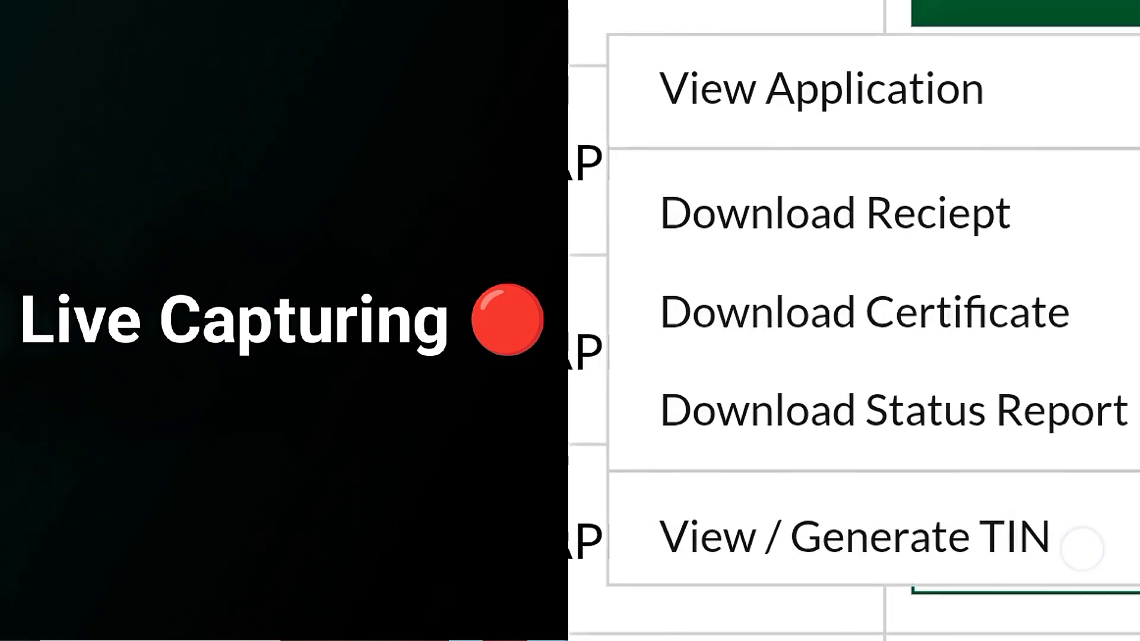
Request the certificate download for an approved registration on the mobile view
click(992, 331)
drag(1043, 303, 1041, 340)
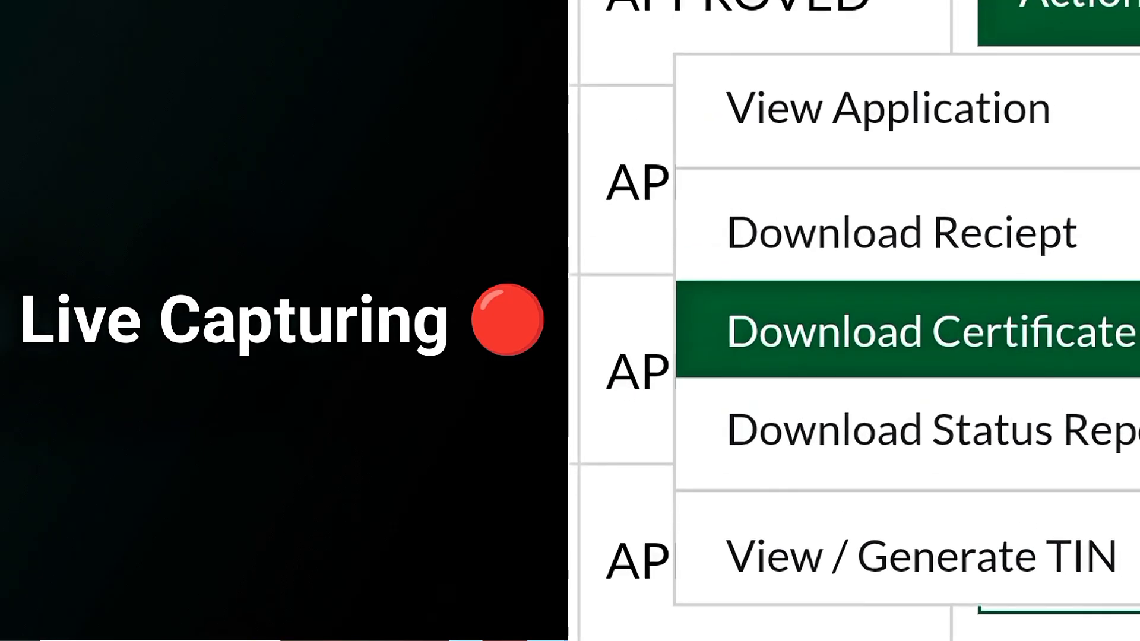
drag(1022, 438, 1097, 597)
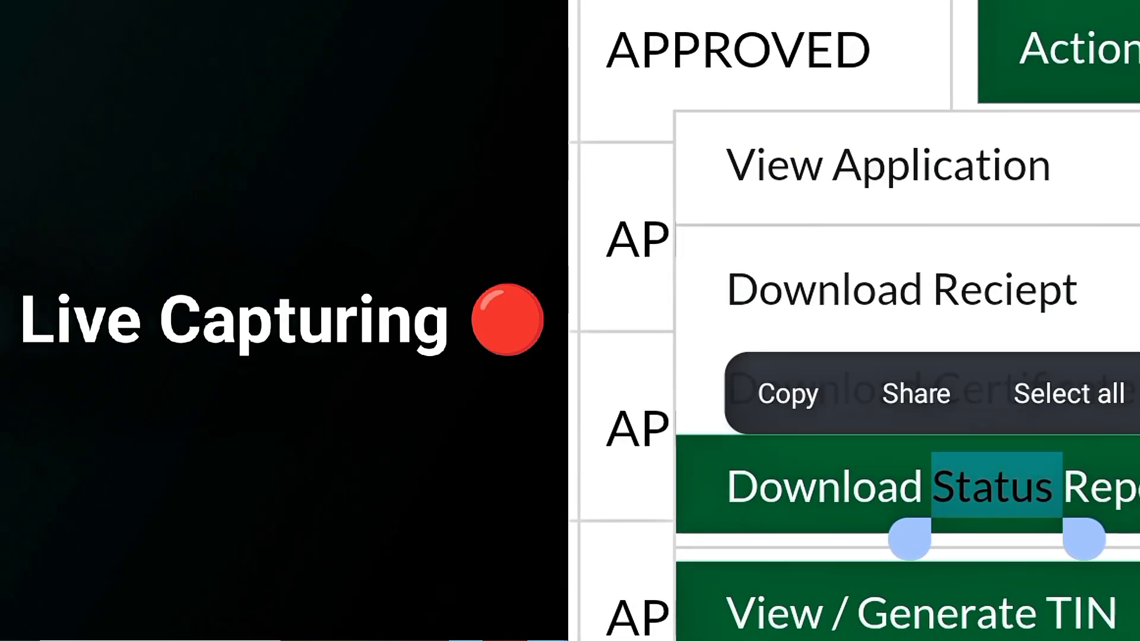